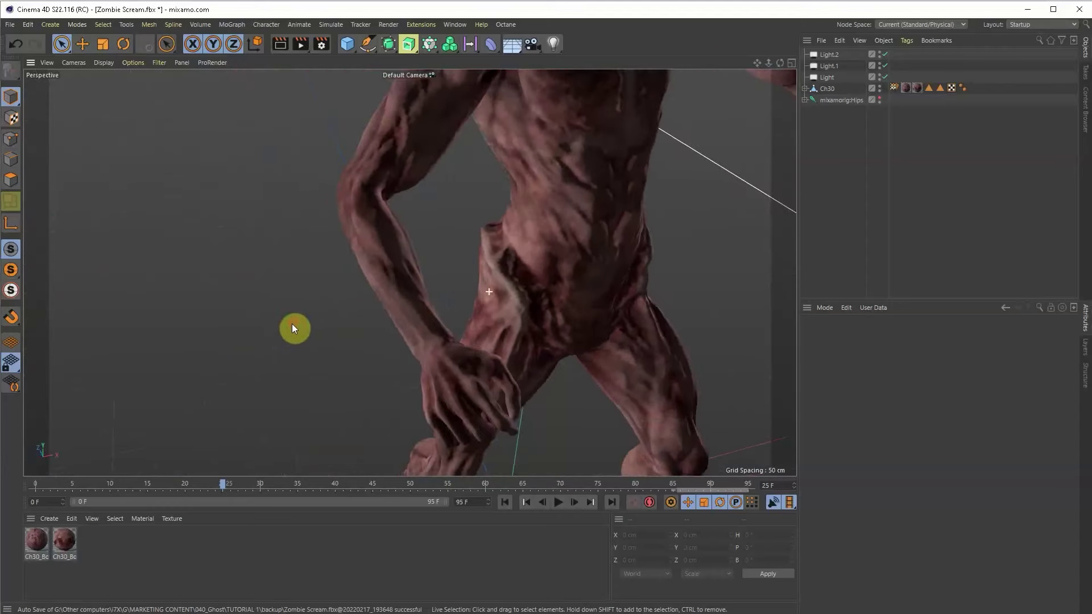
pyautogui.scroll(3, 327, 268)
pyautogui.keyDown('alt'); pyautogui.moveTo(397, 252); pyautogui.dragTo(546, 234); pyautogui.keyUp('alt')
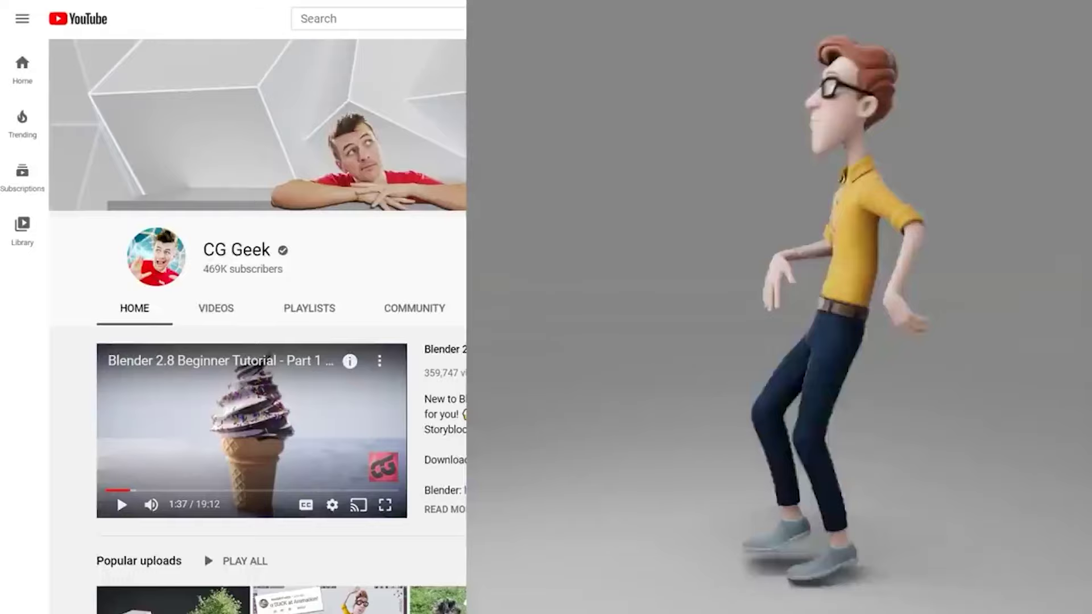
# Switch to Mixamo, browse the animation library and preview the Unarmed Jump and capoeira animations on the monster character.
pyautogui.scroll(-4, 228, 342)
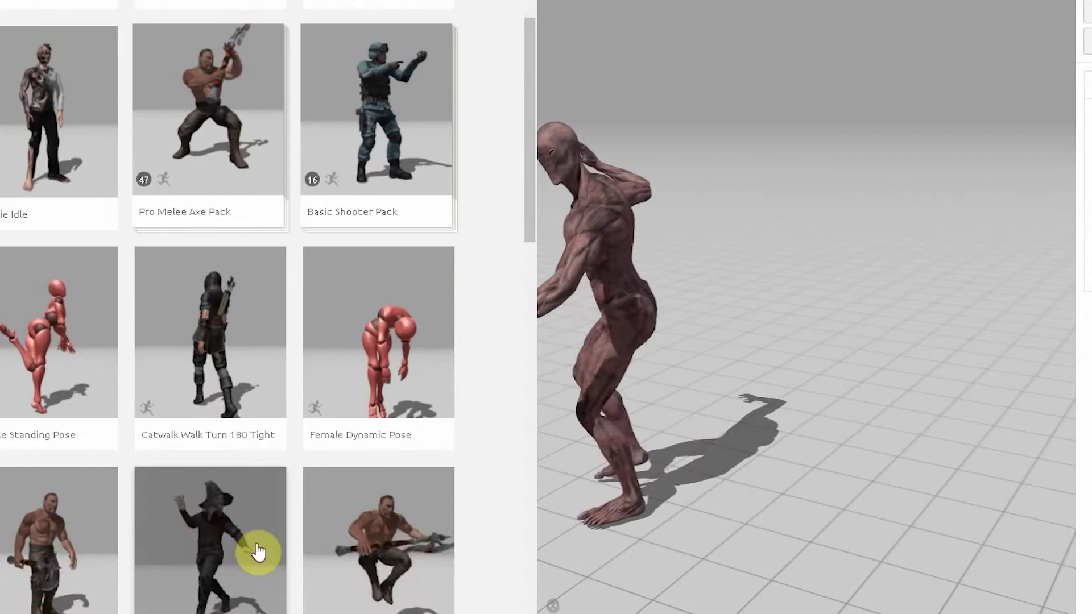
pyautogui.click(378, 540)
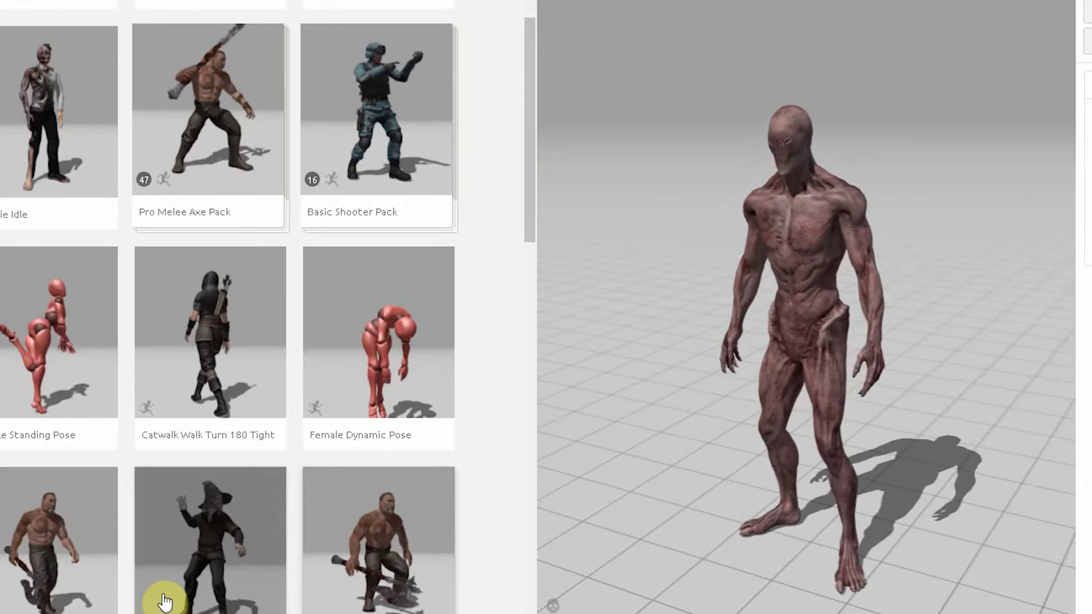
pyautogui.scroll(-5, 195, 381)
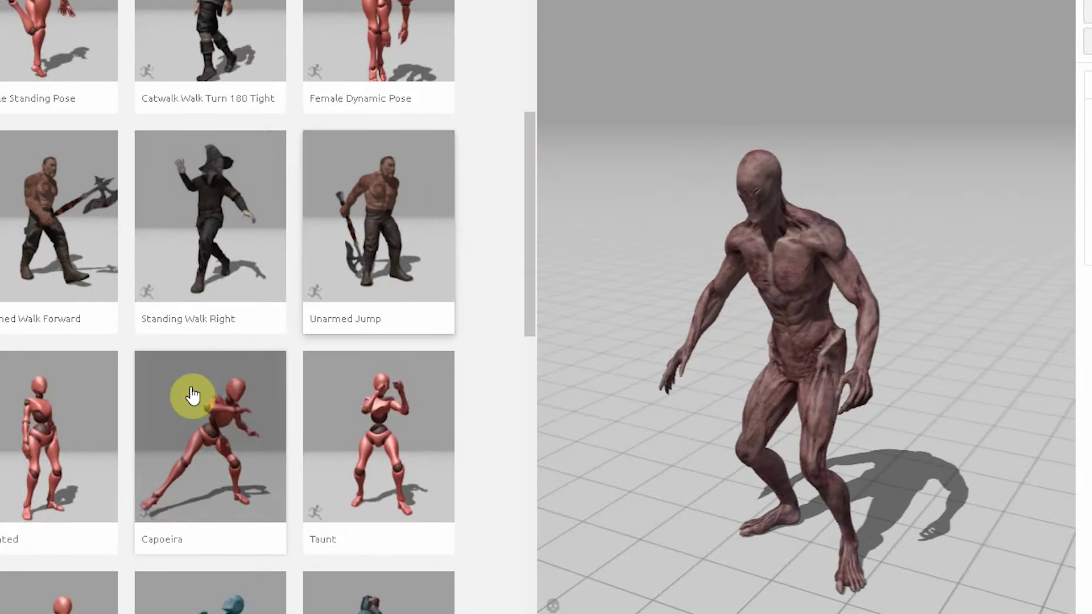
pyautogui.click(194, 394)
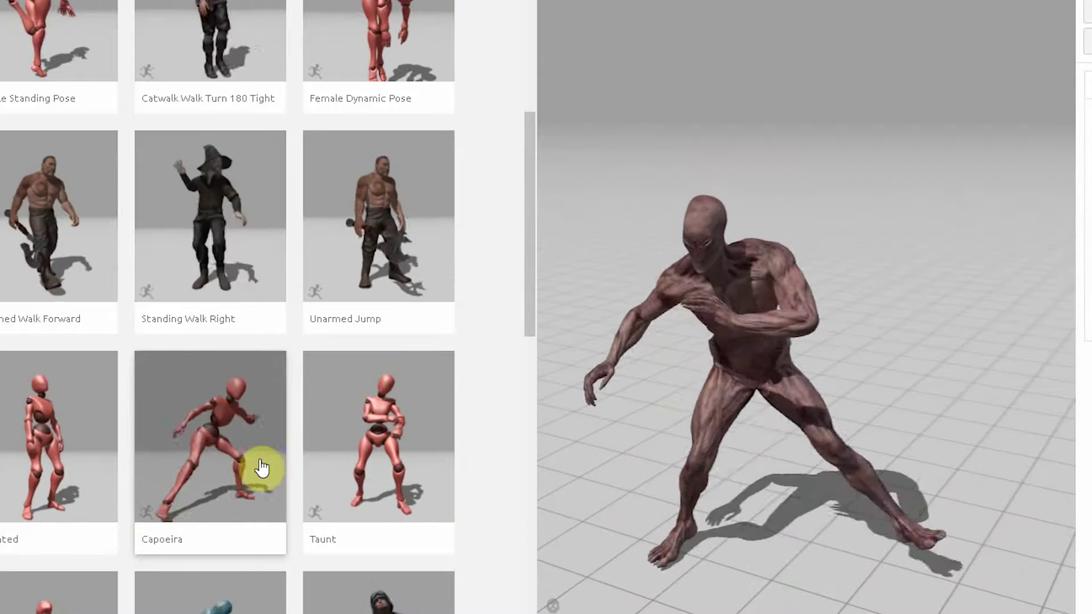
pyautogui.scroll(-4, 261, 468)
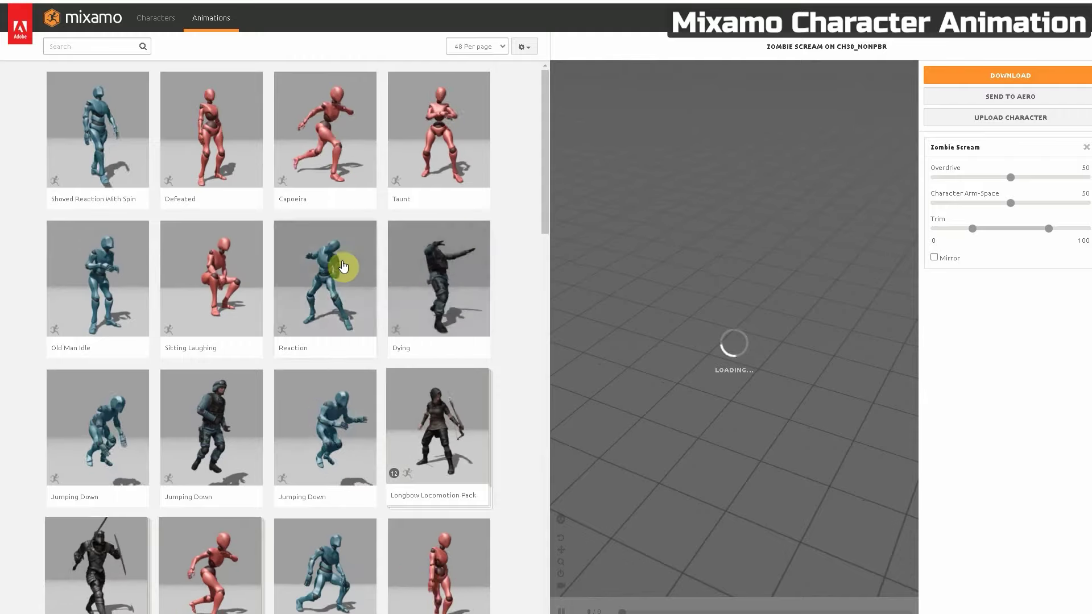
pyautogui.scroll(-4, 358, 350)
pyautogui.scroll(-1, 357, 352)
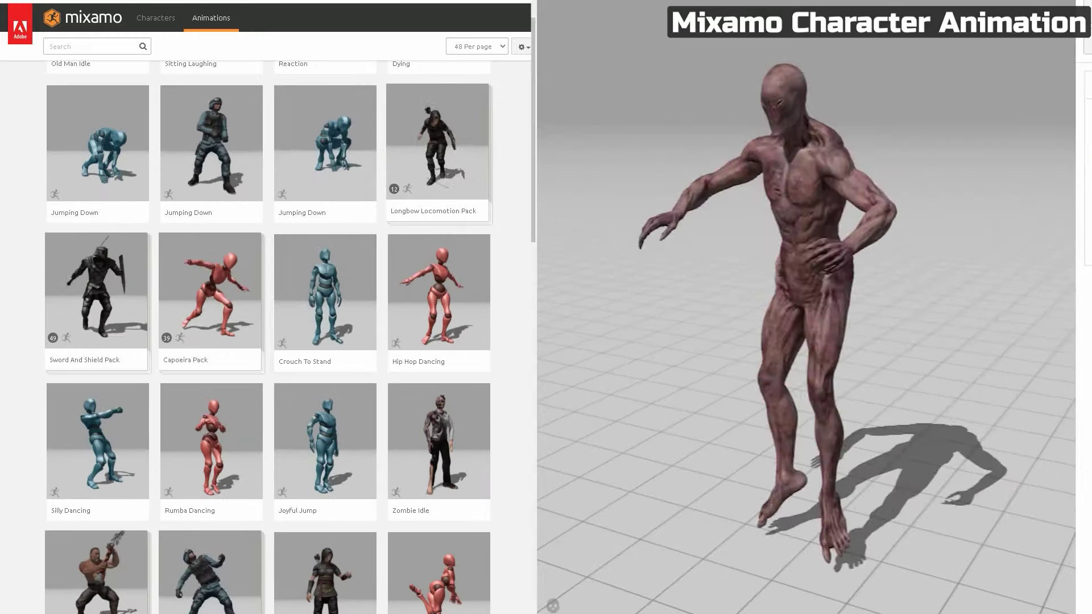
pyautogui.scroll(-6, 237, 445)
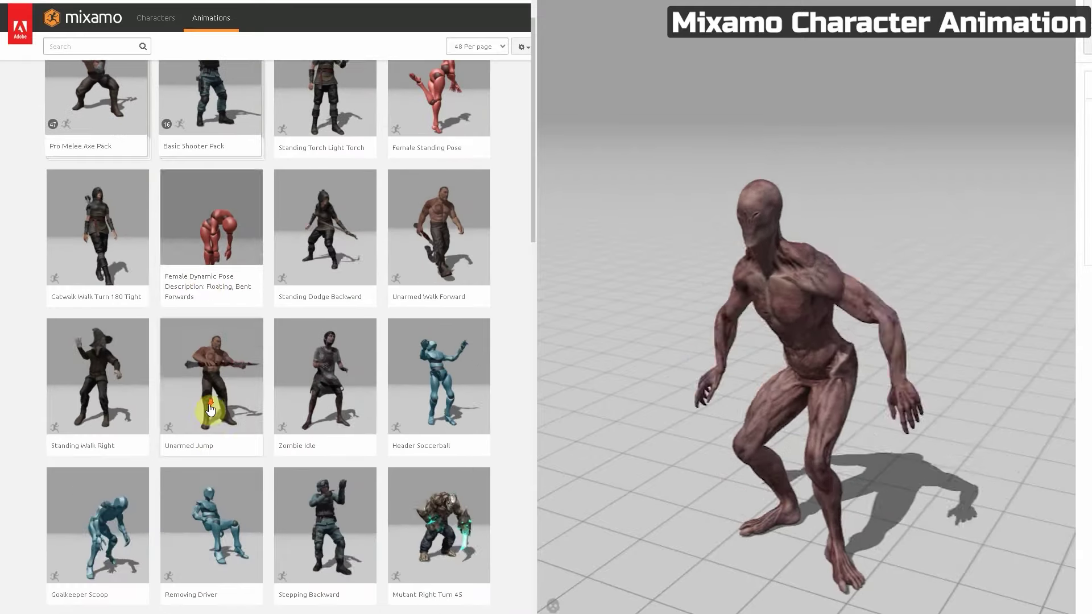
pyautogui.scroll(2, 253, 238)
pyautogui.click(208, 99)
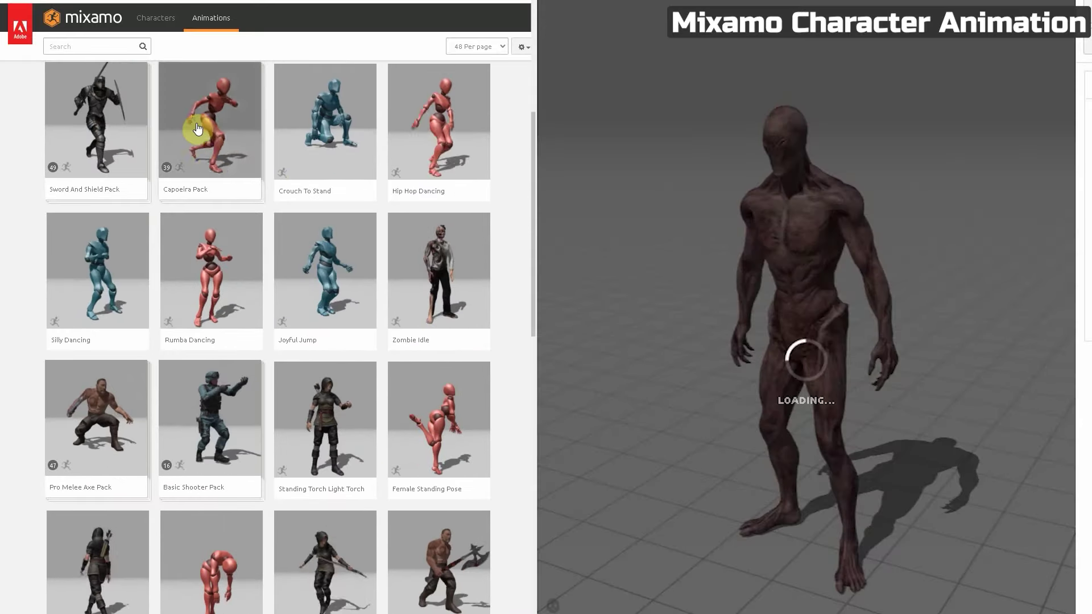
# Browse the list of characters available in Mixamo.
pyautogui.click(155, 26)
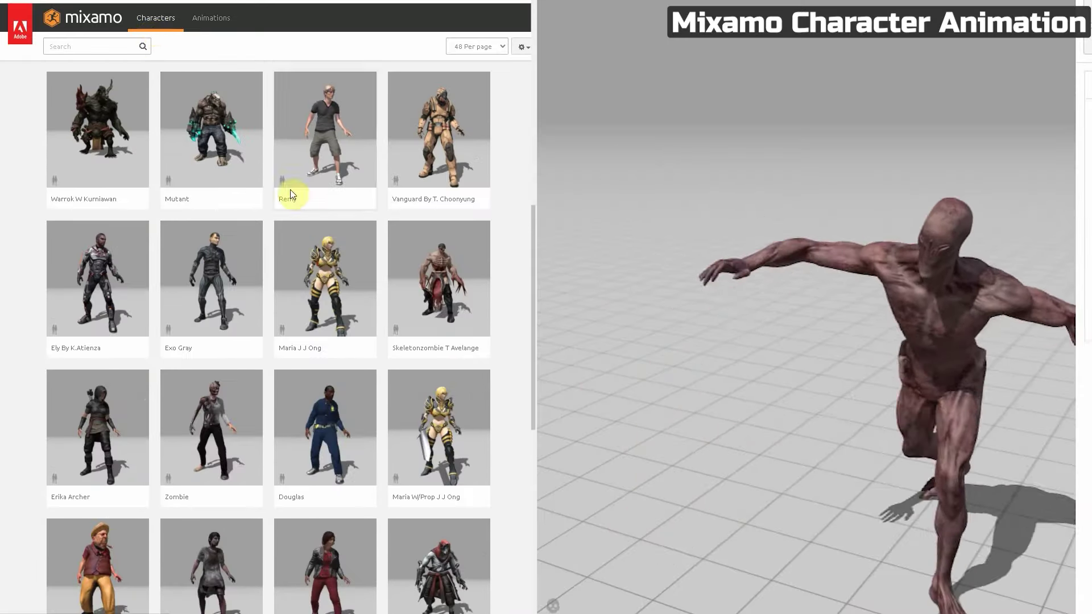
pyautogui.scroll(-17, 354, 268)
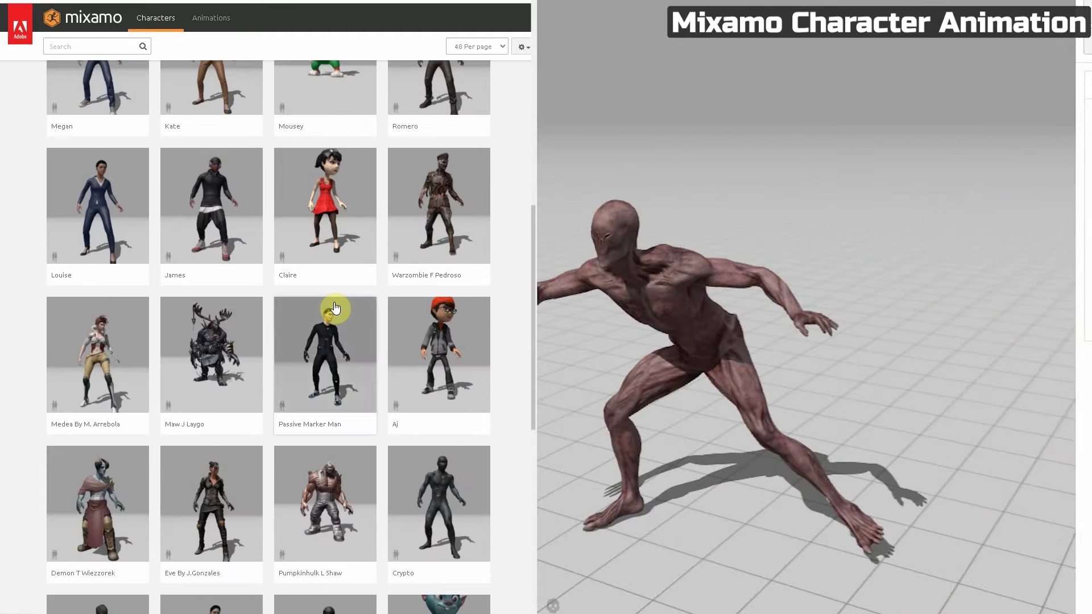
pyautogui.click(334, 307)
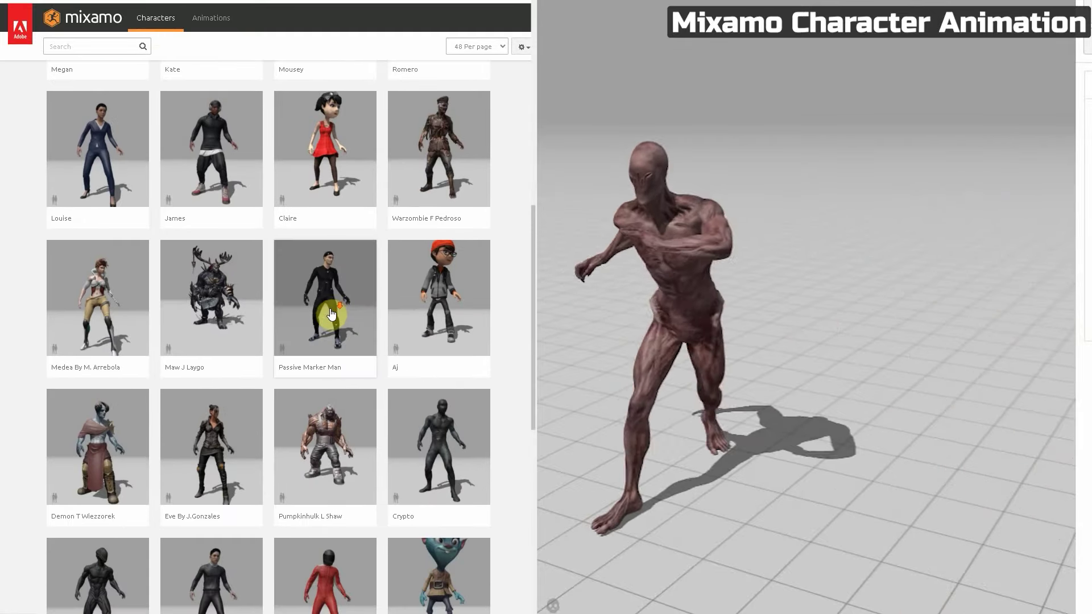
pyautogui.scroll(1, 334, 267)
pyautogui.scroll(-7, 336, 268)
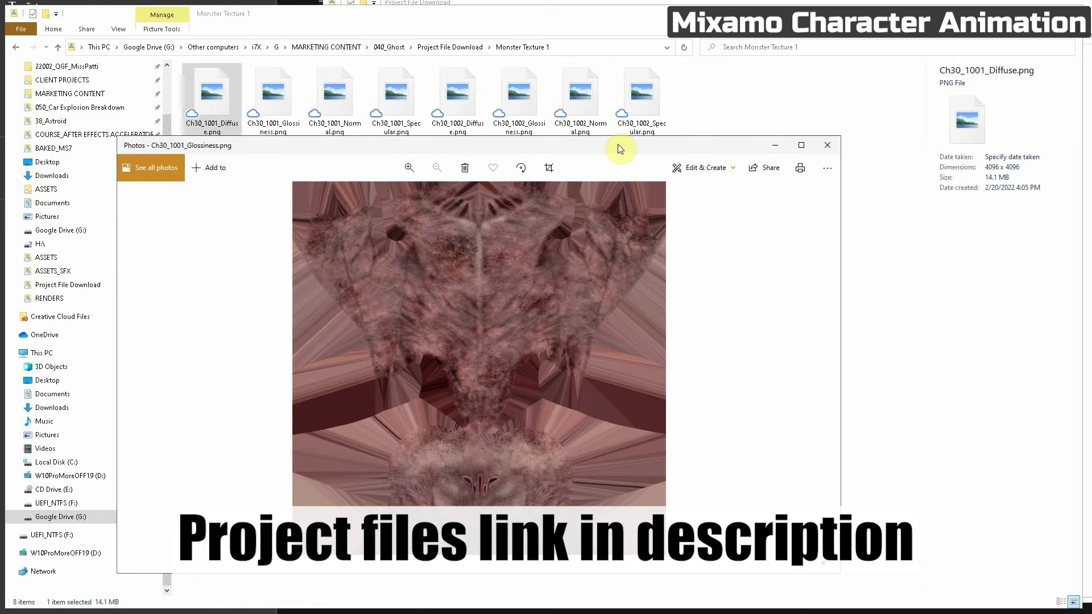
# Look through the Ch30 texture images in the Monster Texture 1 folder, up to Ch30_1002_Normal.png.
pyautogui.press('Right')
pyautogui.press('Right')
pyautogui.press('Right')
pyautogui.press('Right')
pyautogui.press('Right')
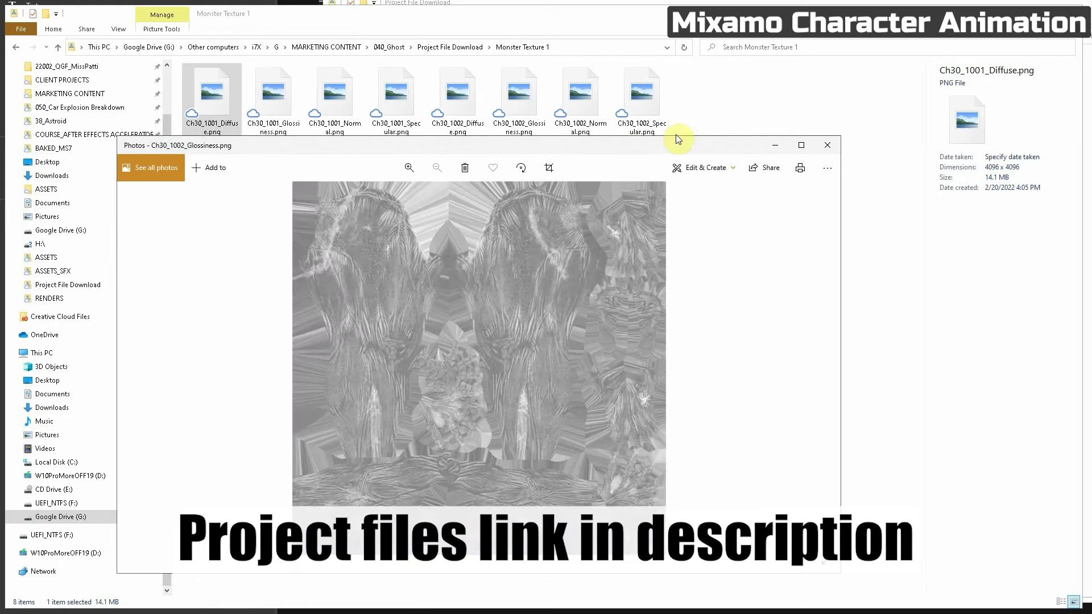
pyautogui.press('Right')
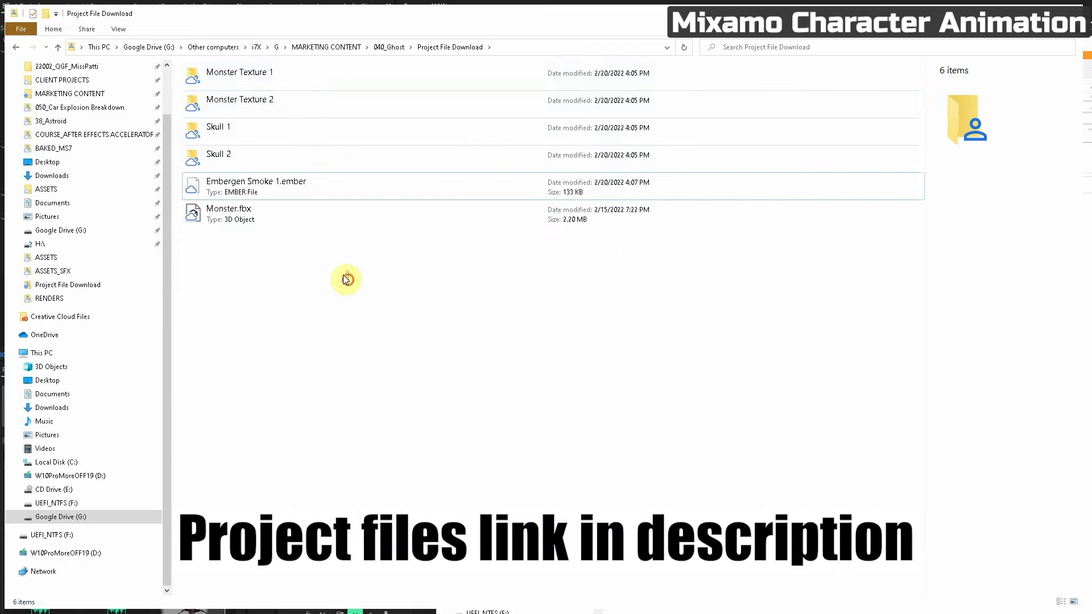
# Examine the contents of the Project File Download folder, including the monster texture and skull folders, Embergen Smoke 1.ember and Monster.fbx.
pyautogui.moveTo(345, 278); pyautogui.dragTo(250, 41)
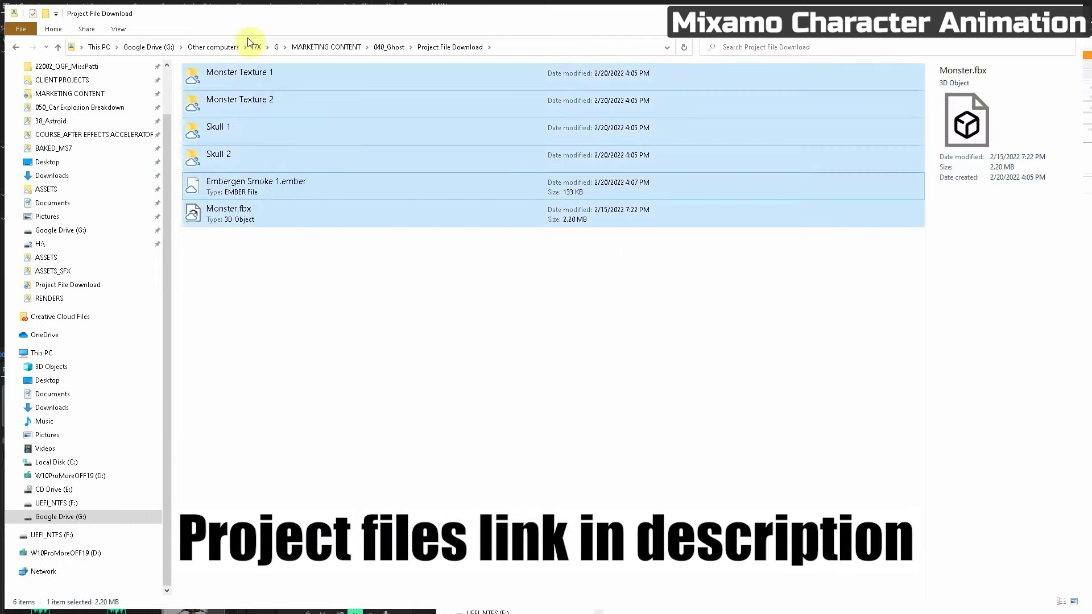
pyautogui.click(292, 273)
pyautogui.click(269, 77)
pyautogui.click(275, 100)
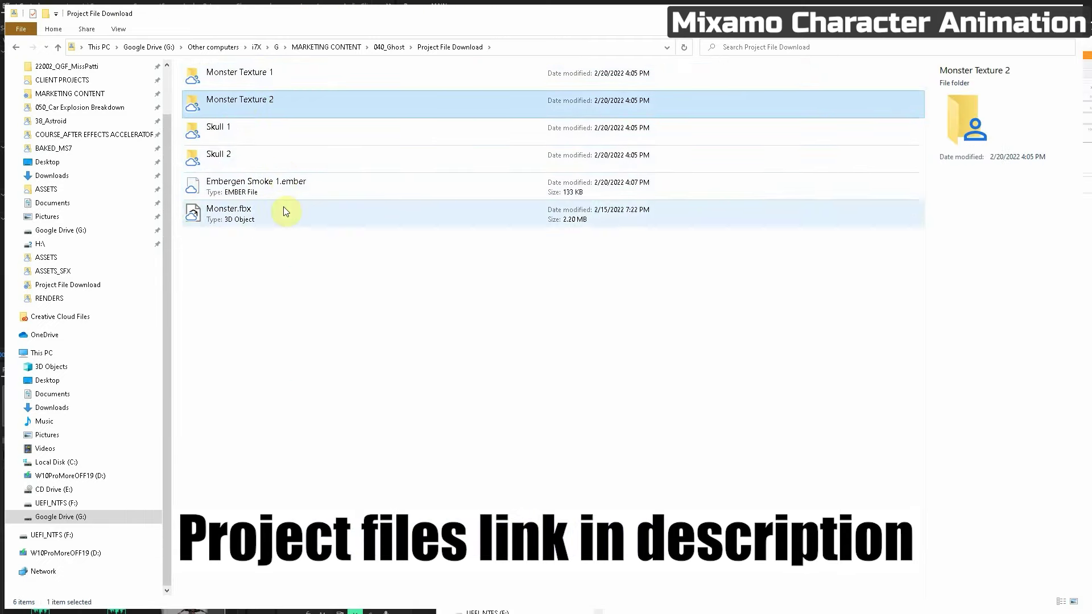
pyautogui.click(263, 134)
pyautogui.click(257, 152)
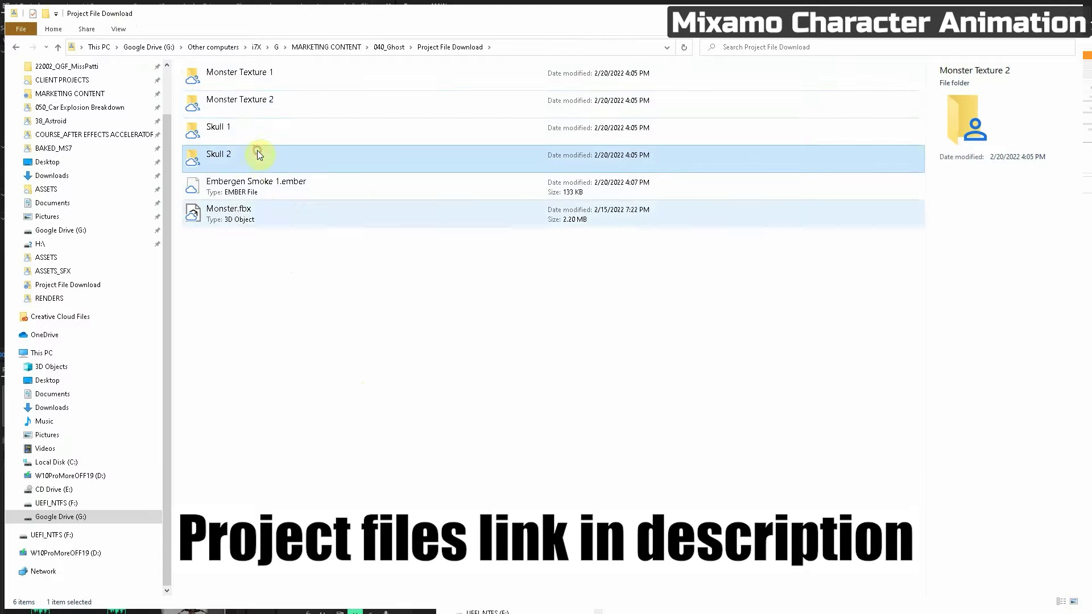
pyautogui.click(260, 189)
pyautogui.click(237, 213)
pyautogui.moveTo(292, 305); pyautogui.dragTo(250, 221)
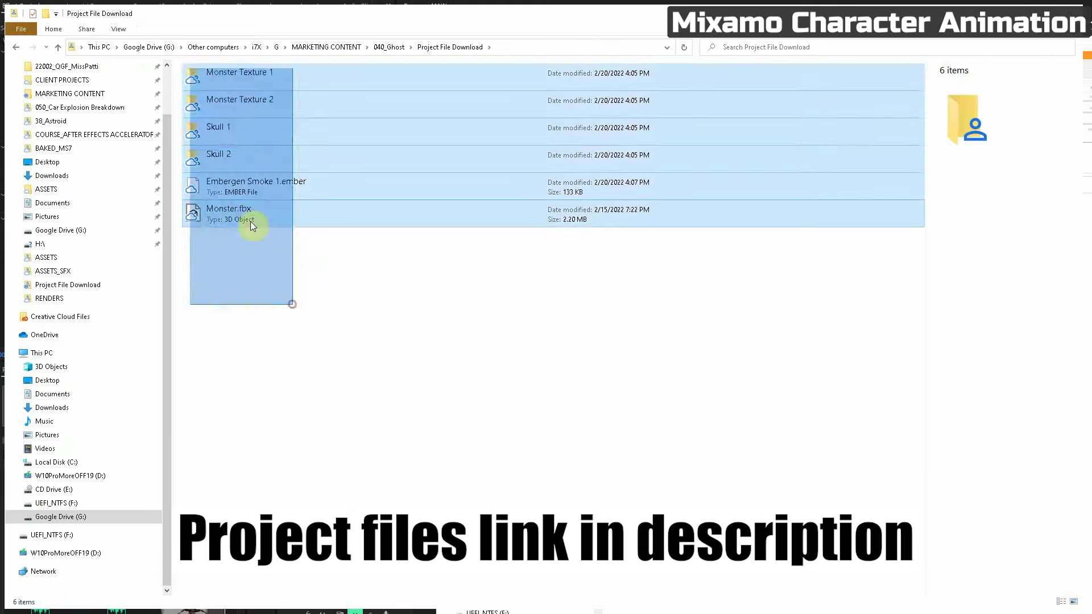
pyautogui.click(331, 294)
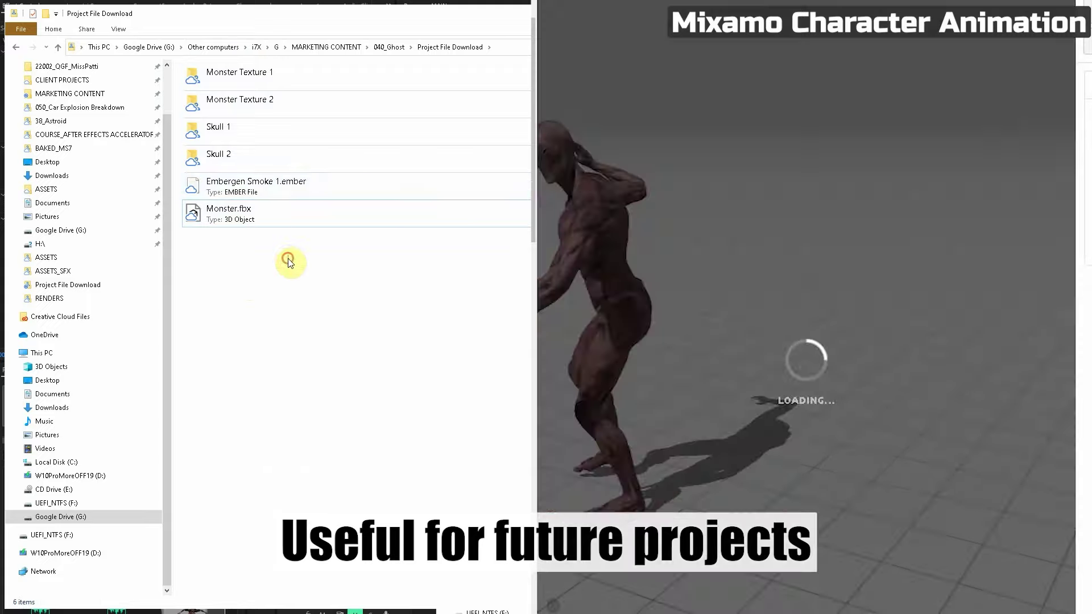
pyautogui.moveTo(289, 259); pyautogui.dragTo(220, 50)
pyautogui.click(288, 257)
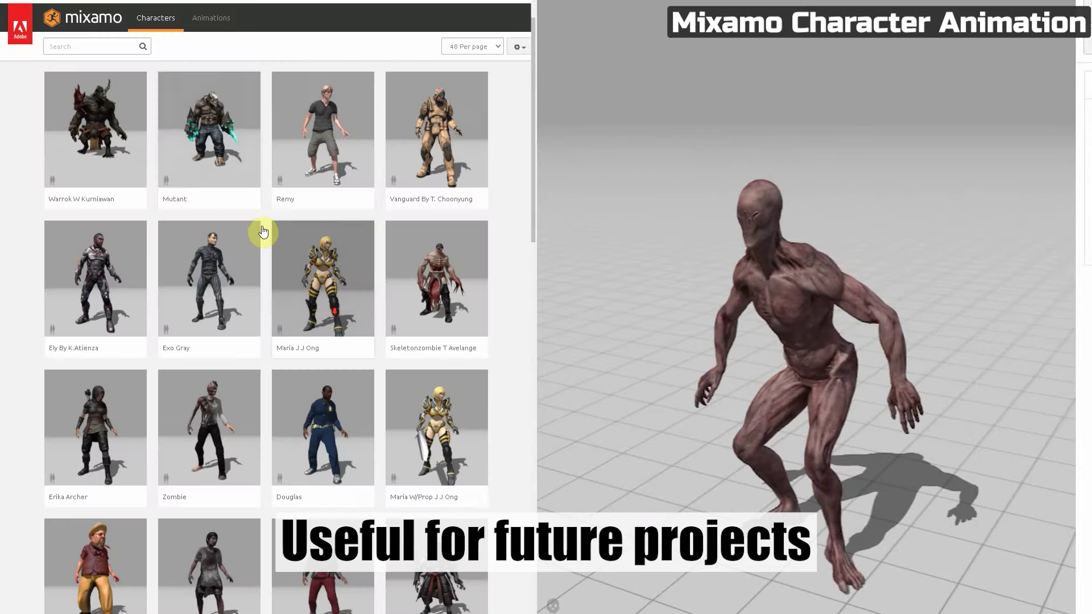
# Preview the Booty Hip Hop Dance and Laying Seizure animations on the monster in Mixamo from different angles.
pyautogui.scroll(-5, 261, 237)
pyautogui.scroll(5, 324, 312)
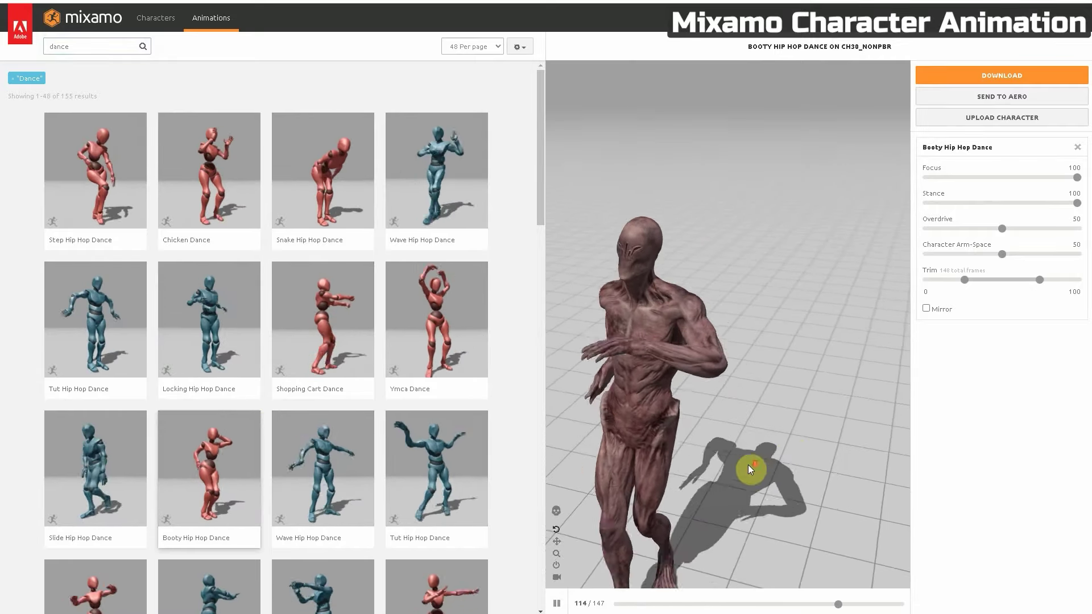
pyautogui.moveTo(798, 371); pyautogui.dragTo(788, 379)
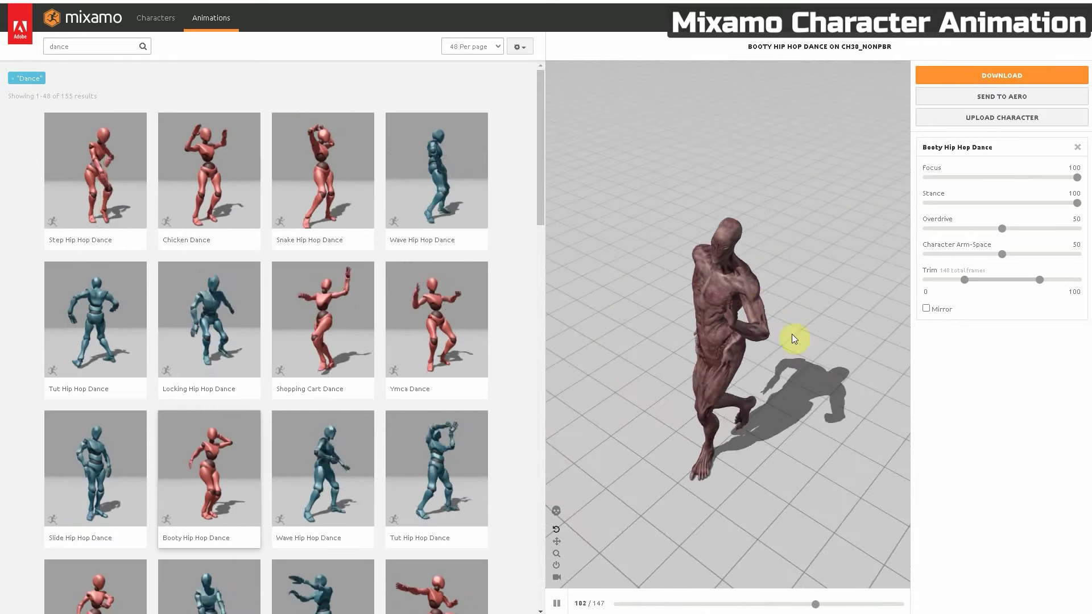
pyautogui.click(807, 380)
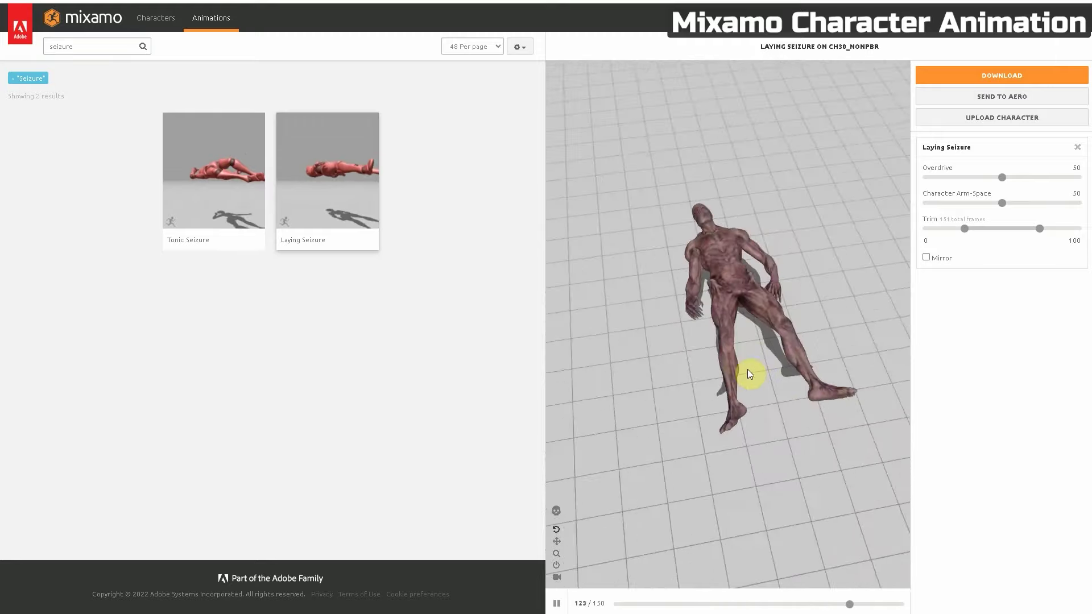
pyautogui.moveTo(686, 367); pyautogui.dragTo(821, 325)
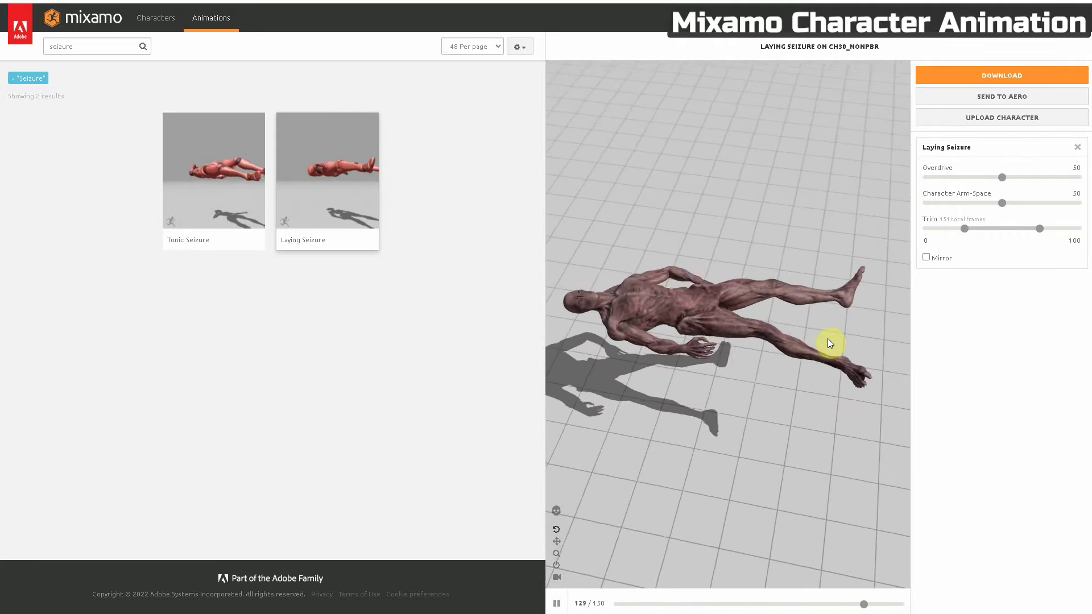
pyautogui.moveTo(743, 319); pyautogui.dragTo(686, 345)
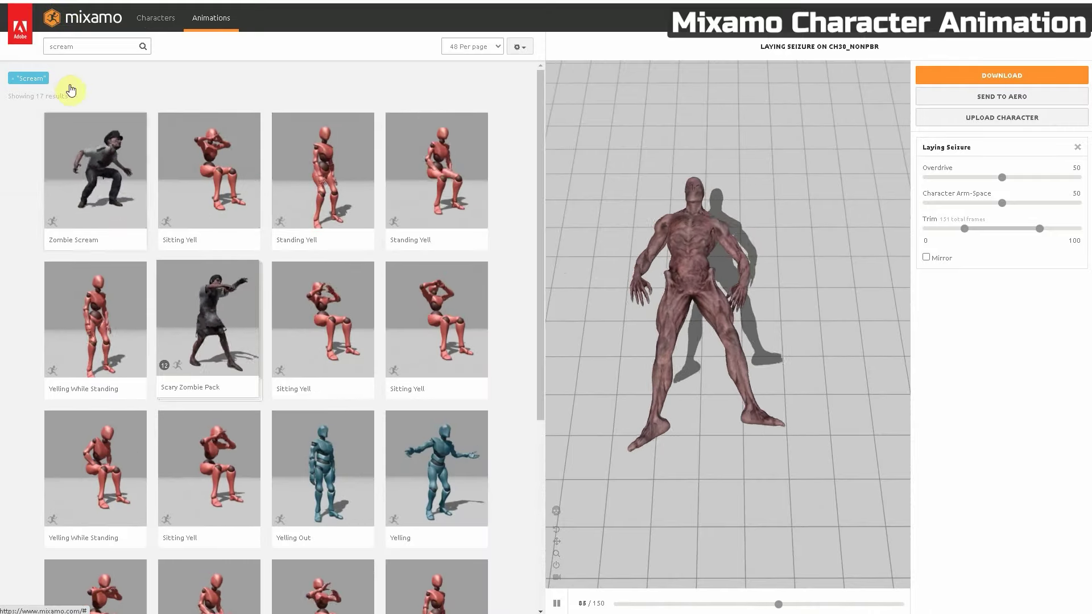
# Apply the Zombie Scream animation to the monster, with the trim start at -14 and Character Arm-Space at 83.
pyautogui.click(105, 165)
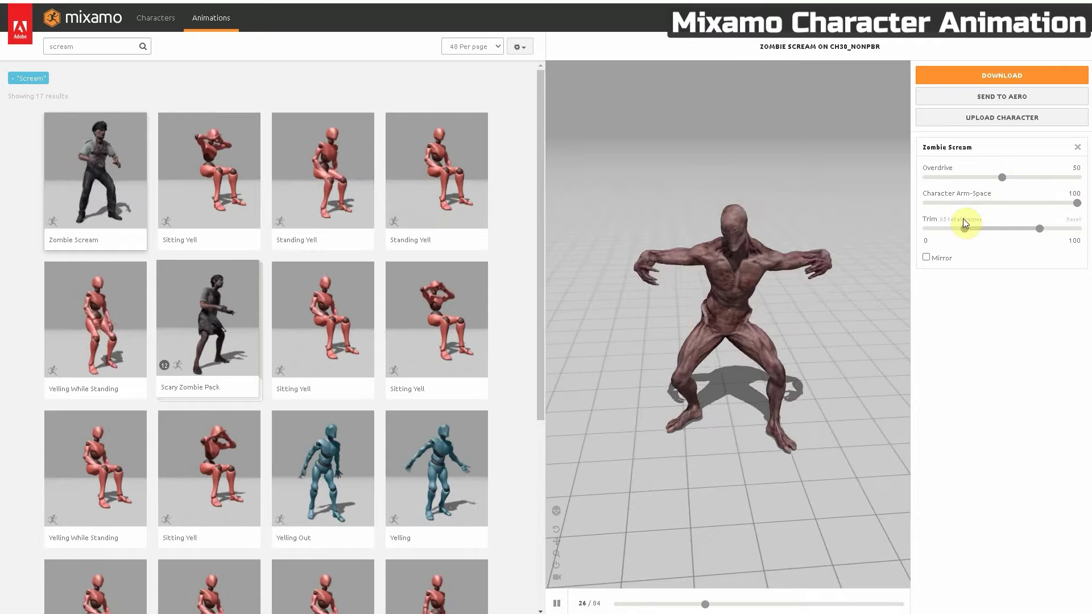
pyautogui.click(1029, 203)
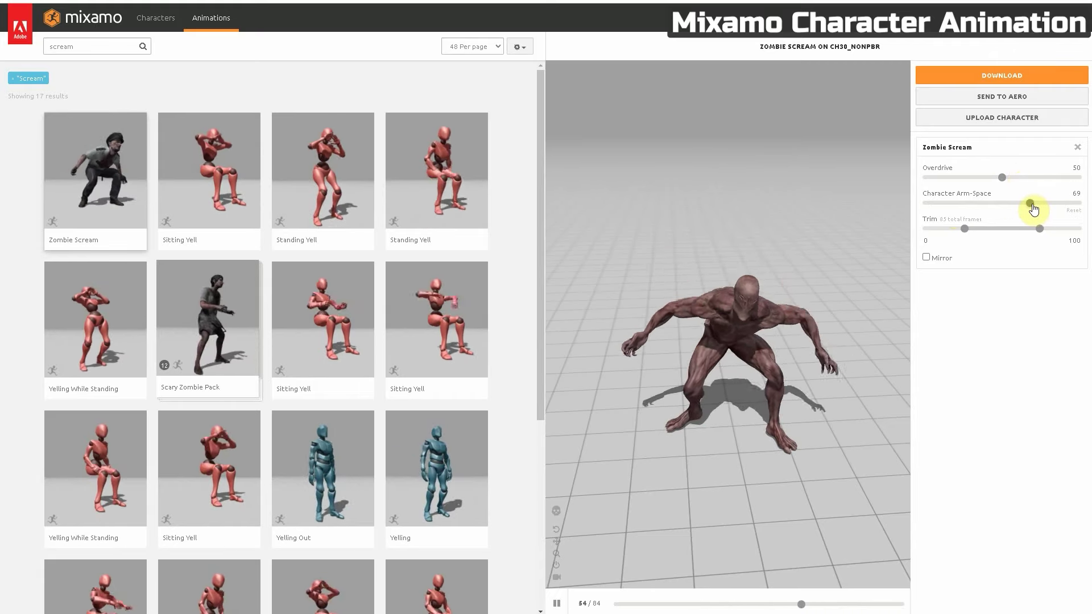
pyautogui.moveTo(1019, 205); pyautogui.dragTo(1002, 203)
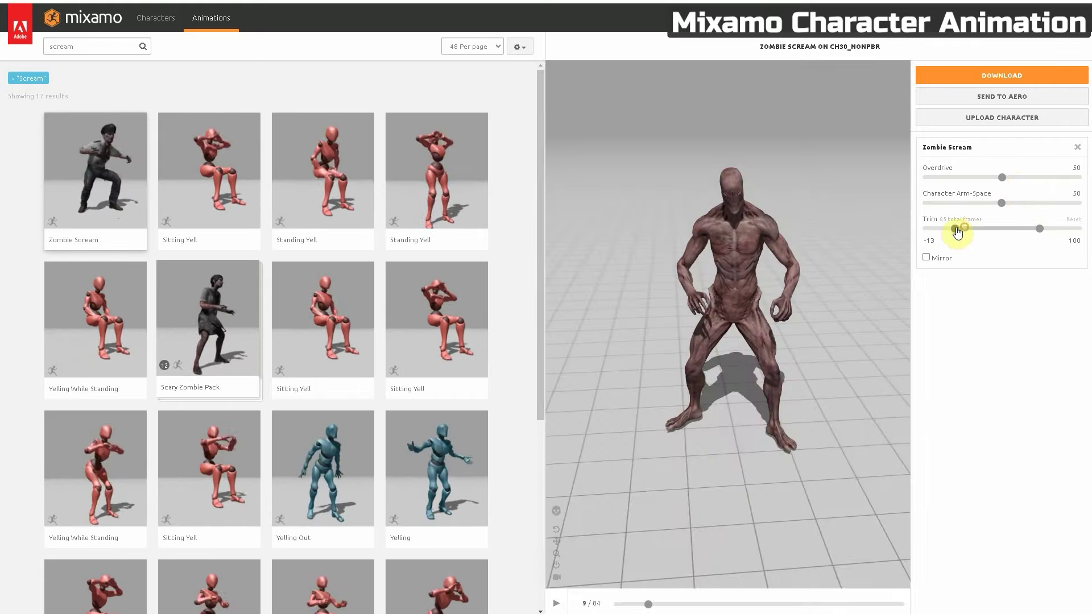
pyautogui.moveTo(958, 232); pyautogui.dragTo(956, 231)
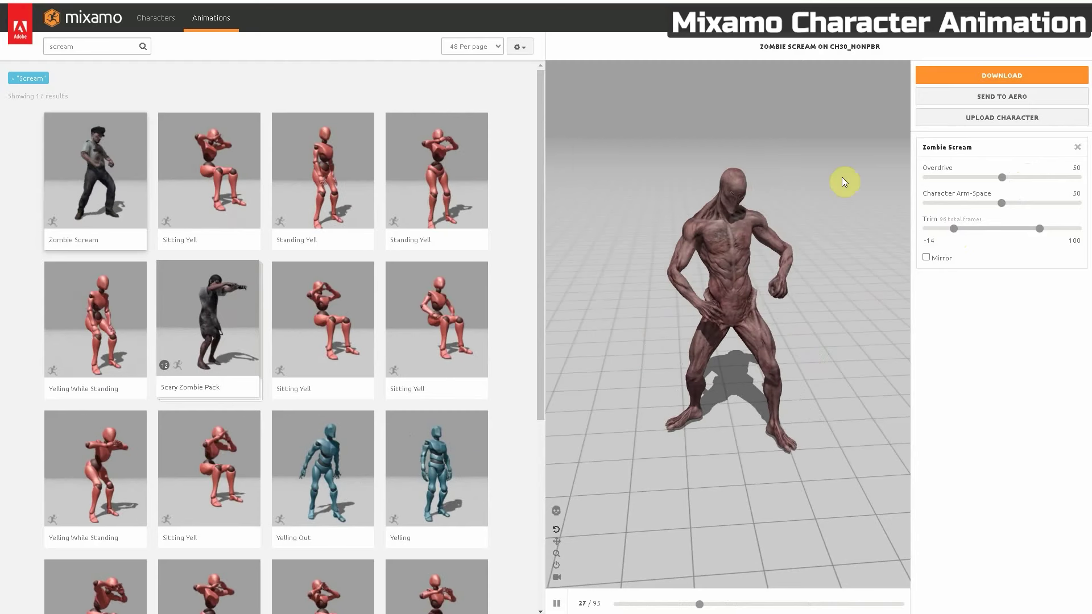
pyautogui.moveTo(1002, 203); pyautogui.dragTo(1051, 203)
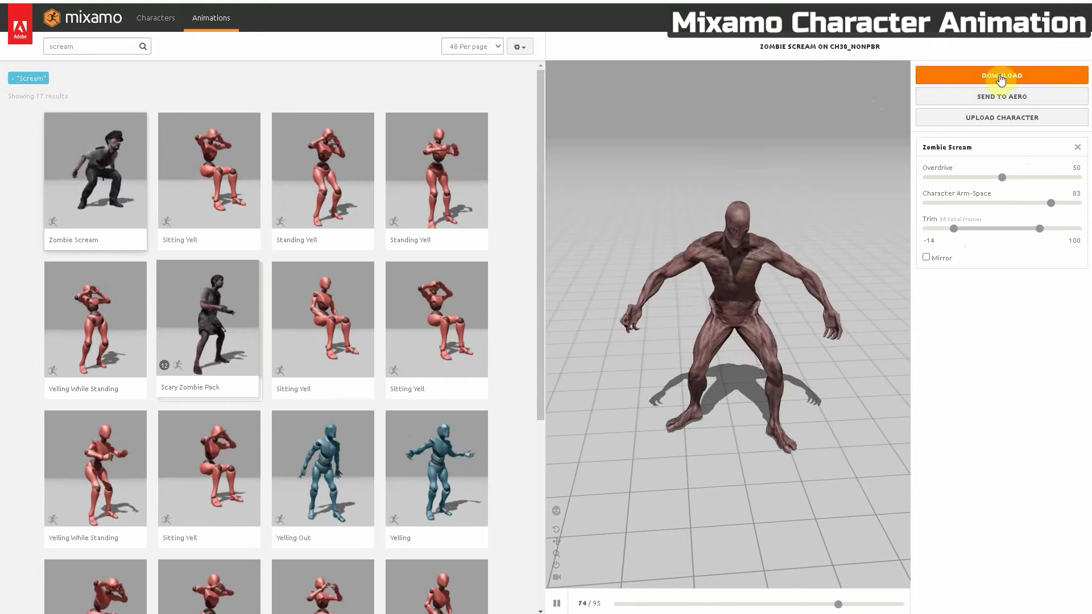
# Download the animated character as FBX Binary with skin, at 30 frames per second and no keyframe reduction.
pyautogui.click(1002, 77)
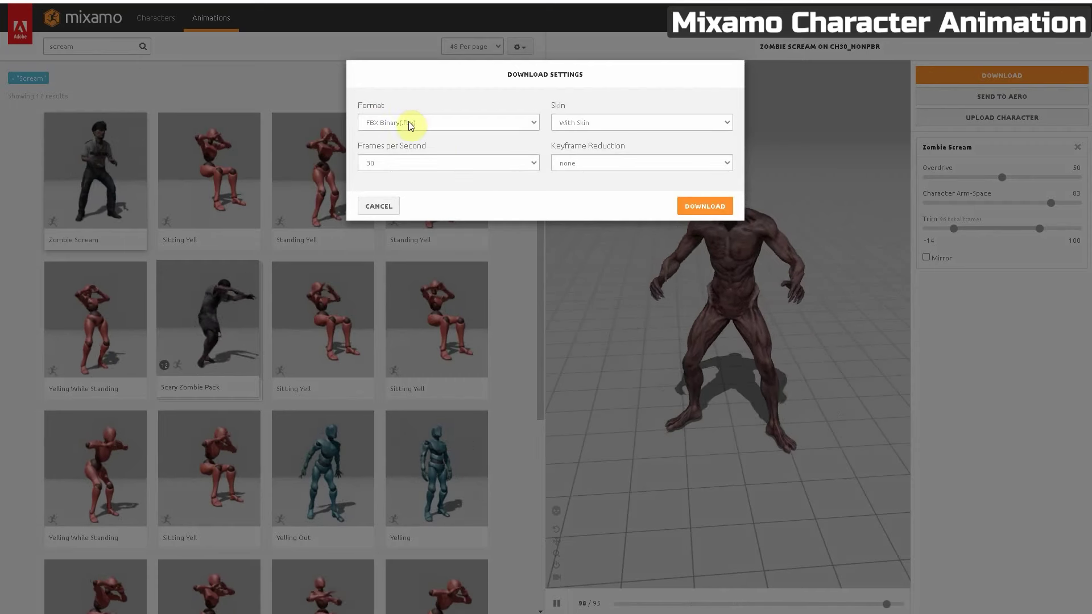
pyautogui.click(708, 208)
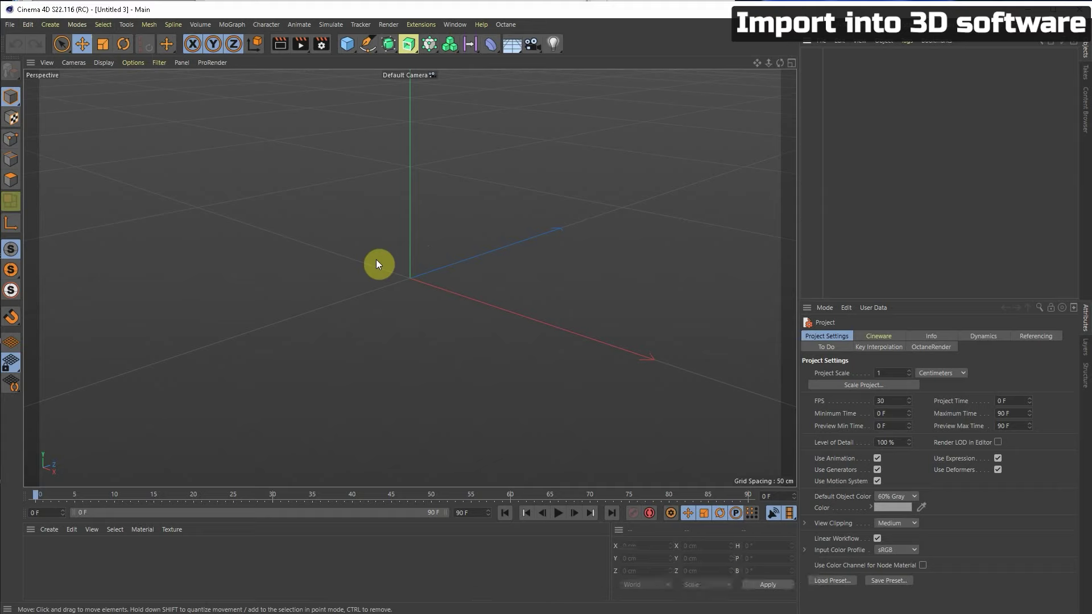
# Merge Zombie Scream.fbx from the TUTORIAL 1 folder into the project with the Standard material FBX import settings, and play the animation.
pyautogui.click(9, 24)
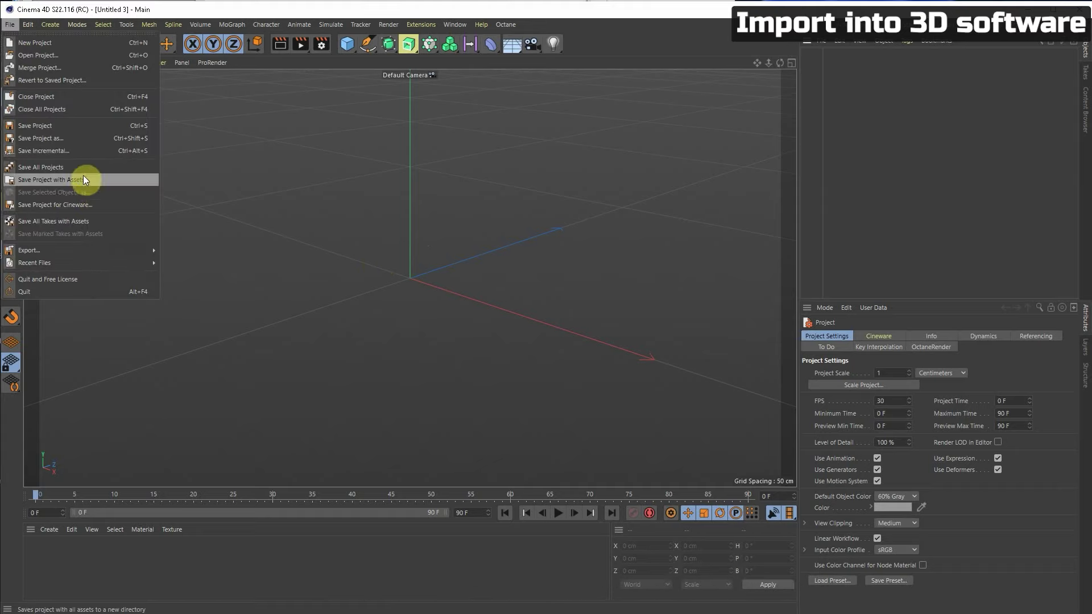
pyautogui.click(37, 67)
pyautogui.click(386, 169)
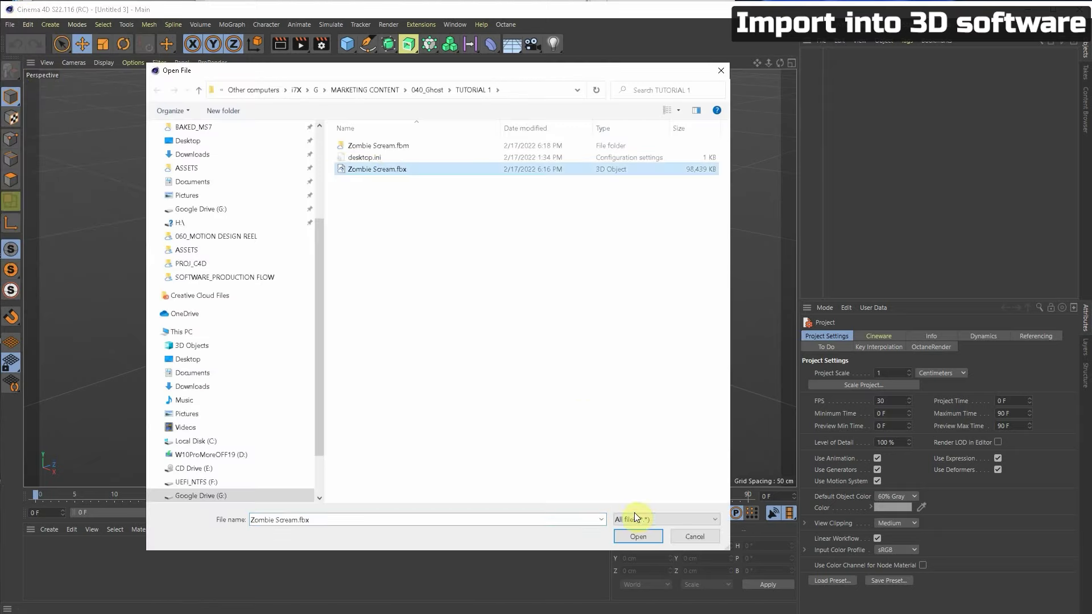
pyautogui.click(636, 536)
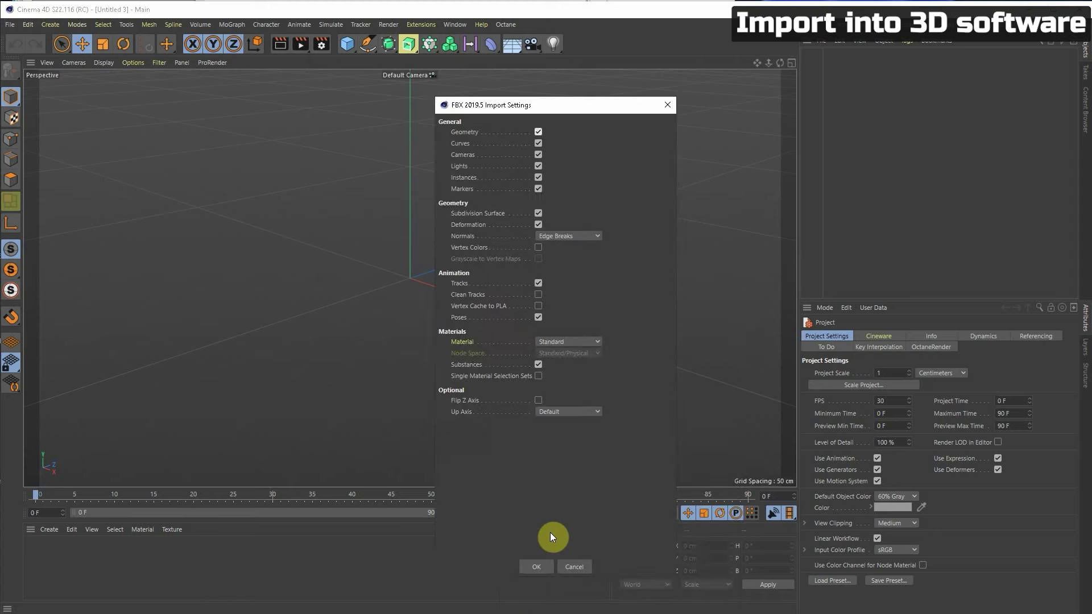
pyautogui.click(553, 565)
pyautogui.keyDown('alt'); pyautogui.moveTo(393, 277); pyautogui.dragTo(417, 301); pyautogui.keyUp('alt')
pyautogui.scroll(3, 417, 302)
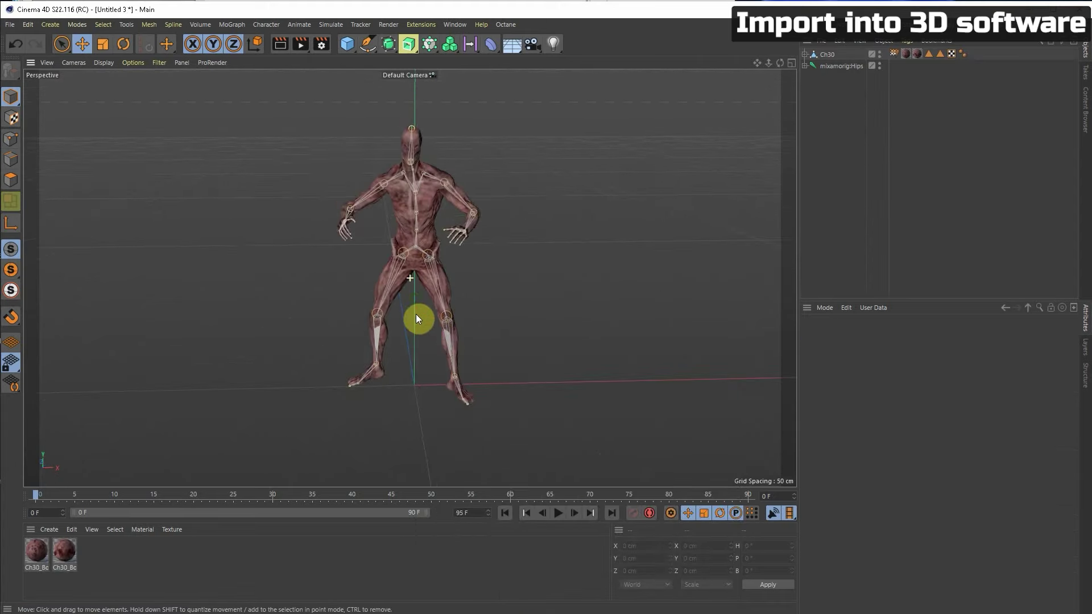
pyautogui.click(558, 514)
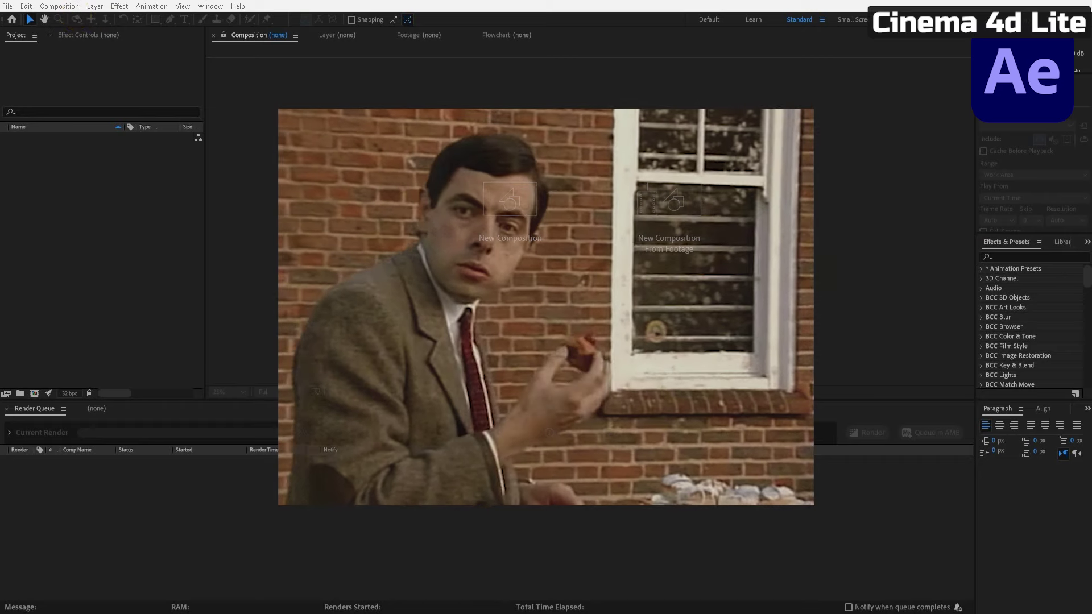
# Switch to After Effects and look up the option for creating a new Maxon Cinema 4D file.
pyautogui.click(9, 6)
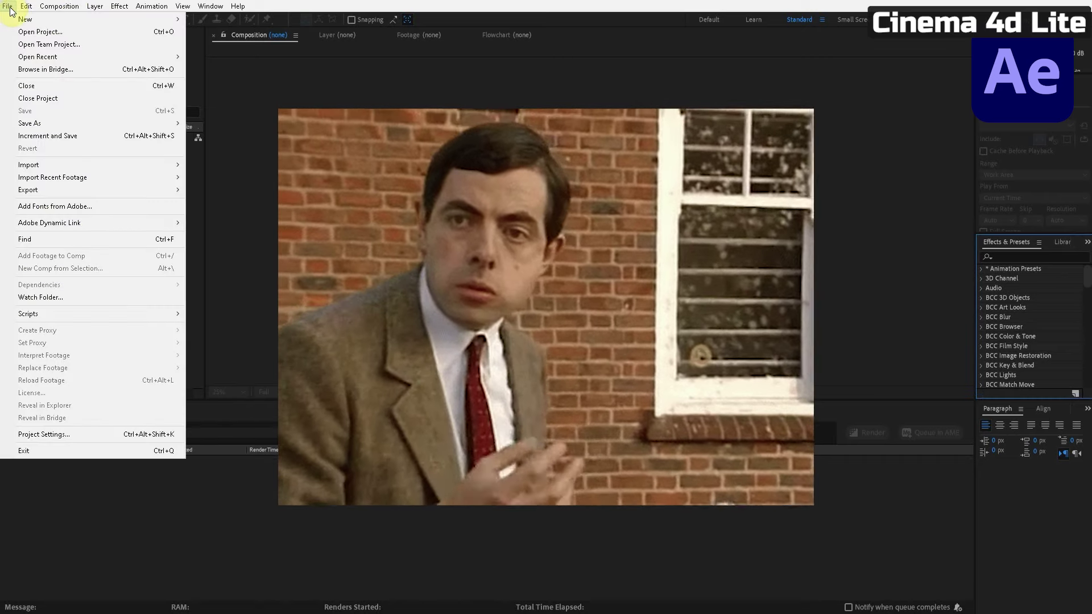
pyautogui.moveTo(25, 19)
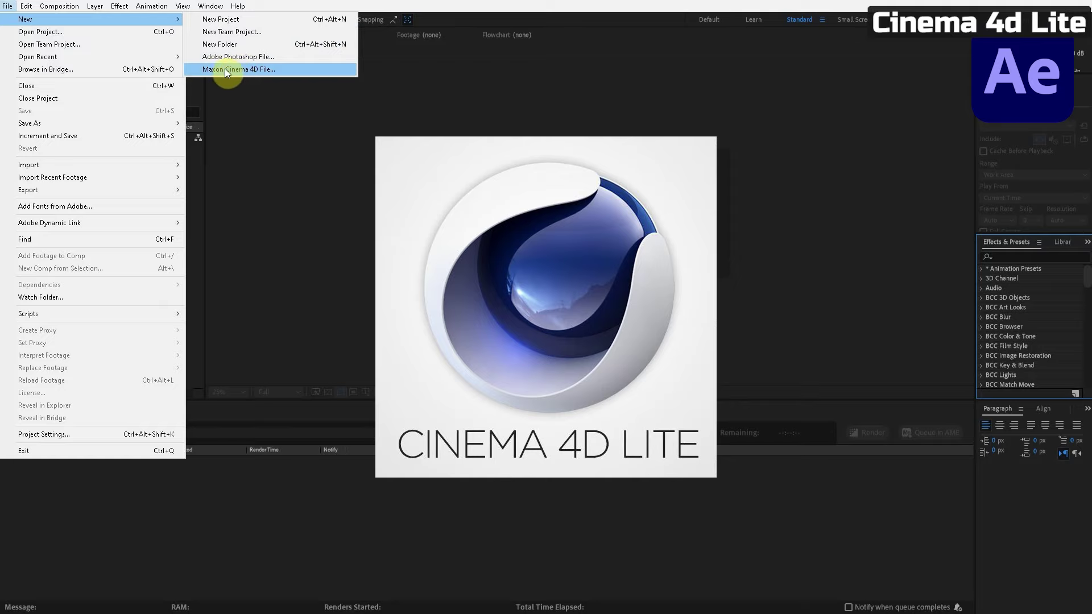
pyautogui.click(320, 231)
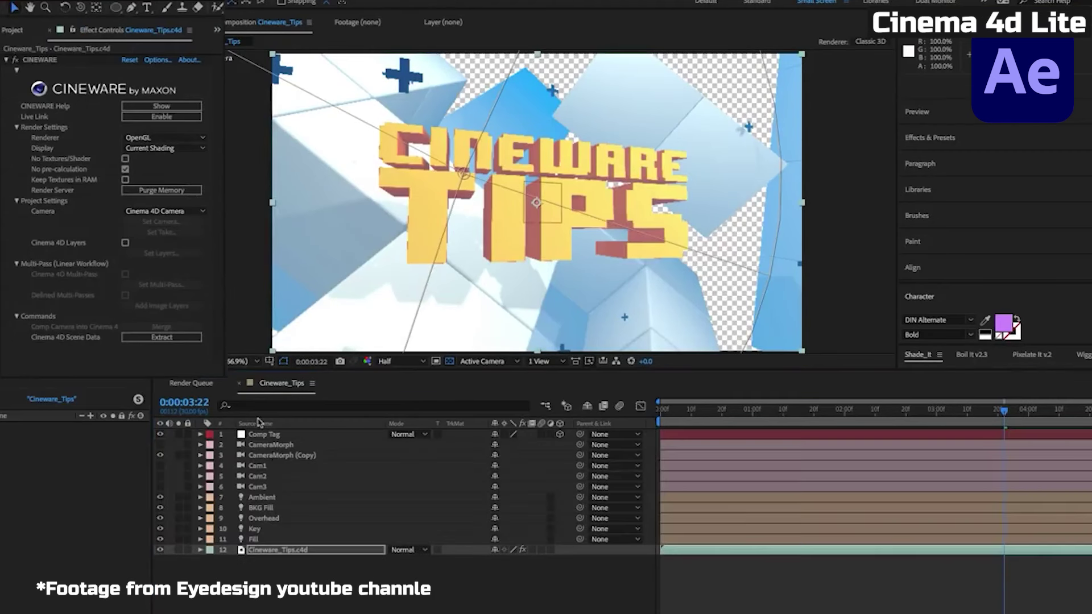
# Select the CameraMorph (Copy) layer in the Cineware_Tips composition and preview the animation around 0:00:01:17.
pyautogui.click(293, 455)
pyautogui.click(805, 411)
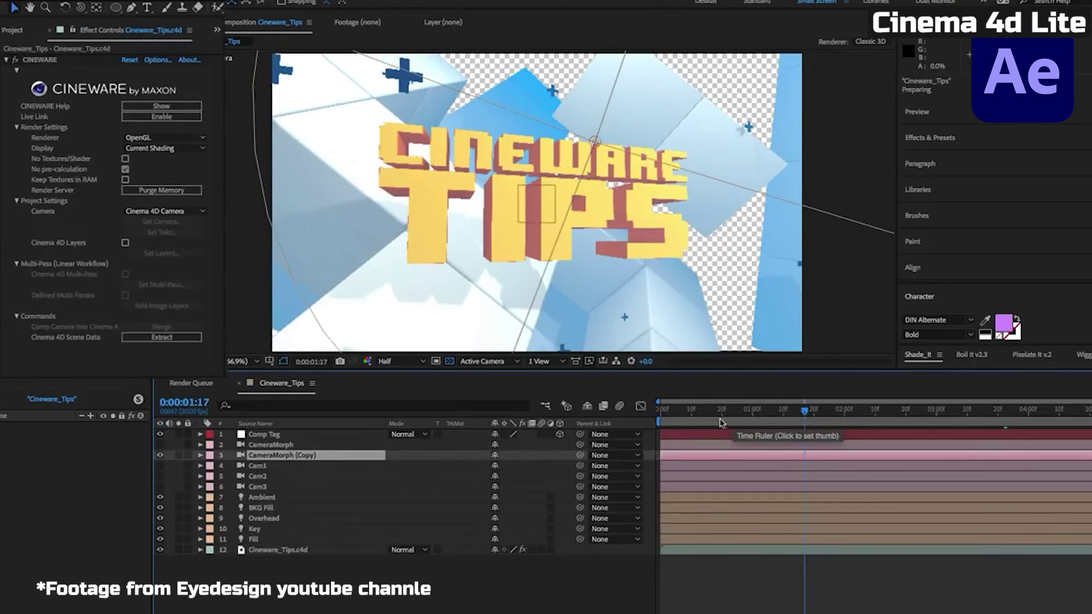
pyautogui.press('space')
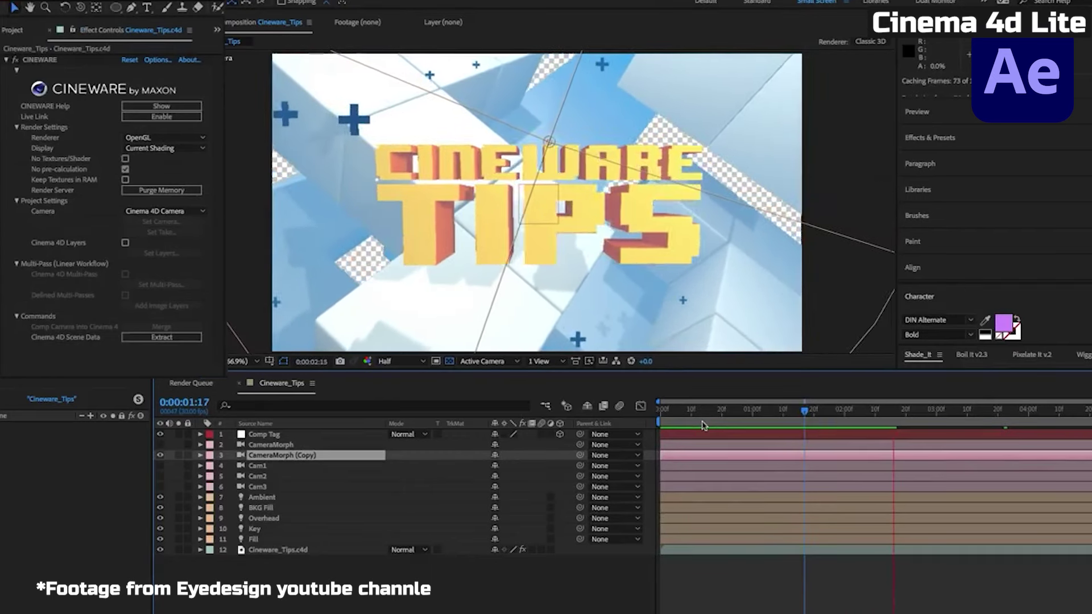
pyautogui.moveTo(919, 405); pyautogui.dragTo(852, 434)
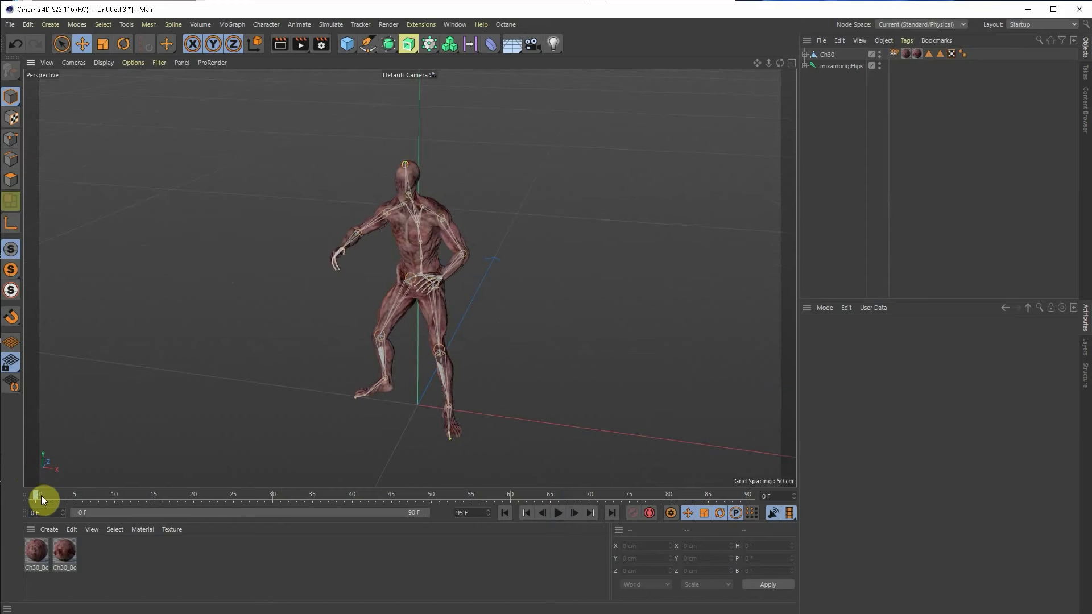
# Switch back to Cinema 4D, move the animation to frame 48 and select the mixamorig:Spine joint beneath the hips.
pyautogui.moveTo(37, 493); pyautogui.dragTo(416, 455)
pyautogui.keyDown('alt'); pyautogui.moveTo(423, 383); pyautogui.dragTo(418, 420); pyautogui.keyUp('alt')
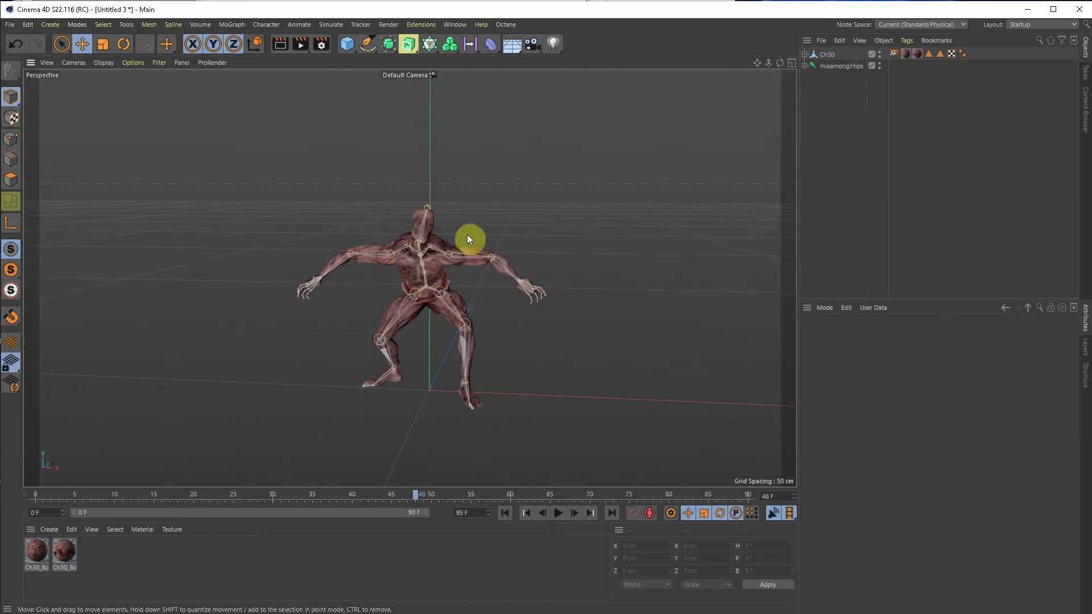
pyautogui.click(835, 67)
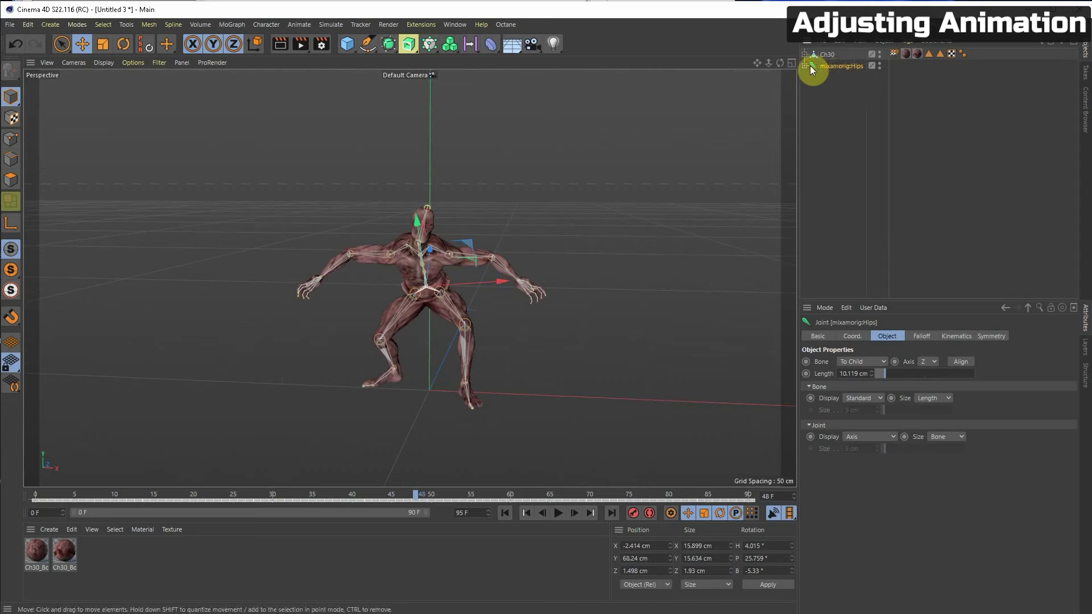
pyautogui.click(805, 66)
pyautogui.click(831, 78)
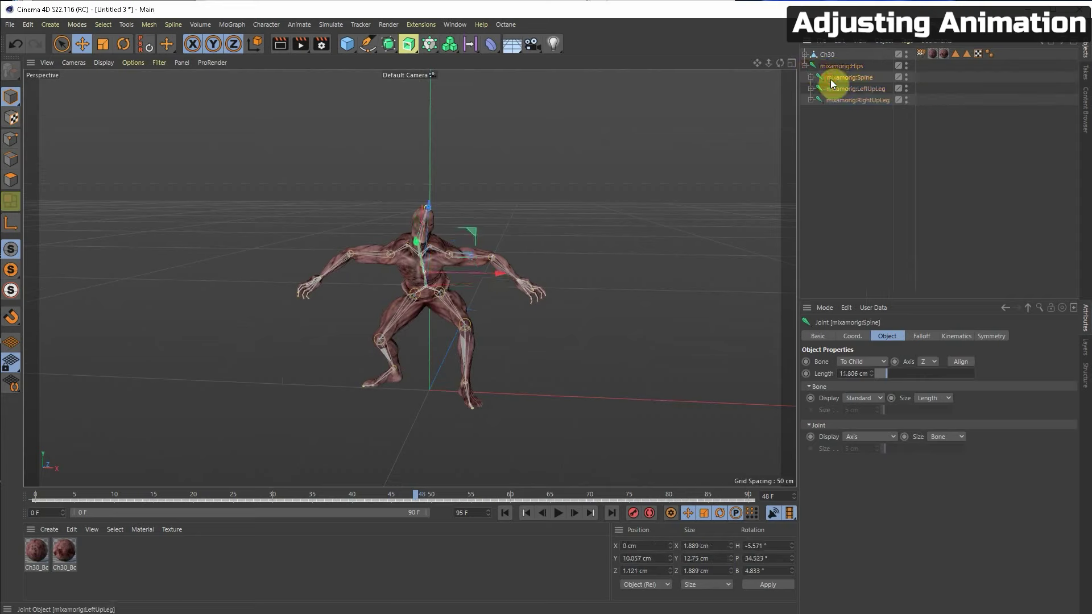
# Scrub the animation to frame 62 and back to frame 45, examining the monster's movement from the front.
pyautogui.moveTo(416, 495); pyautogui.dragTo(526, 447)
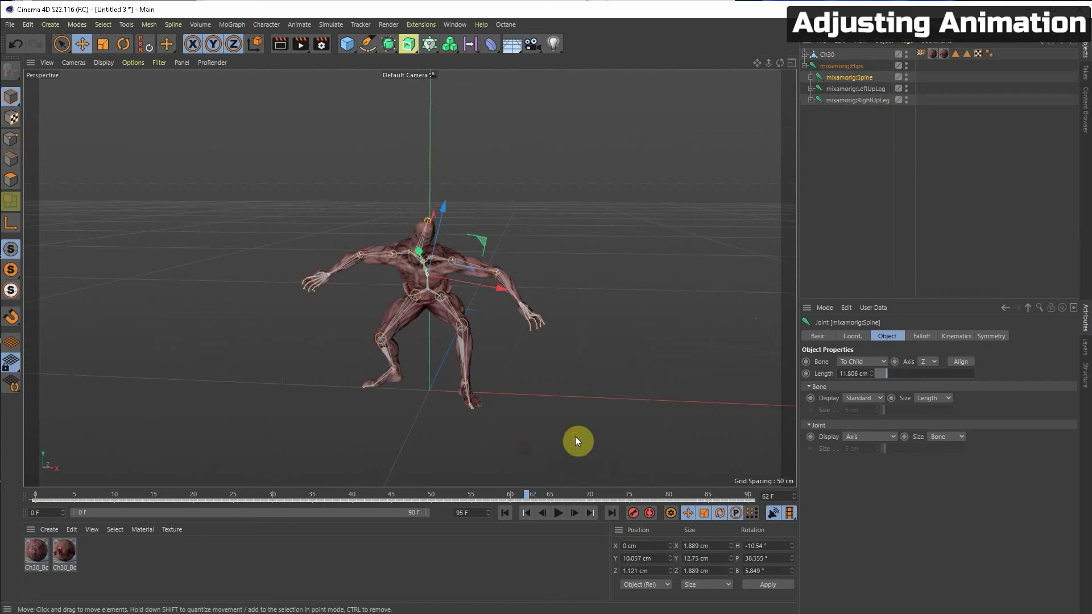
pyautogui.keyDown('alt'); pyautogui.moveTo(432, 394); pyautogui.dragTo(440, 379); pyautogui.keyUp('alt')
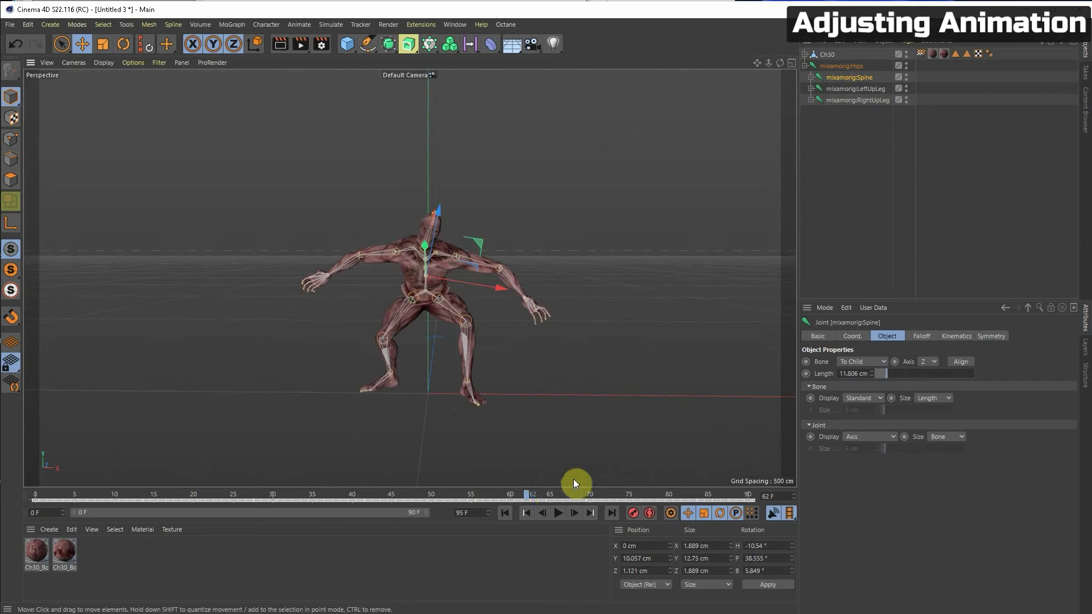
pyautogui.moveTo(527, 494); pyautogui.dragTo(389, 398)
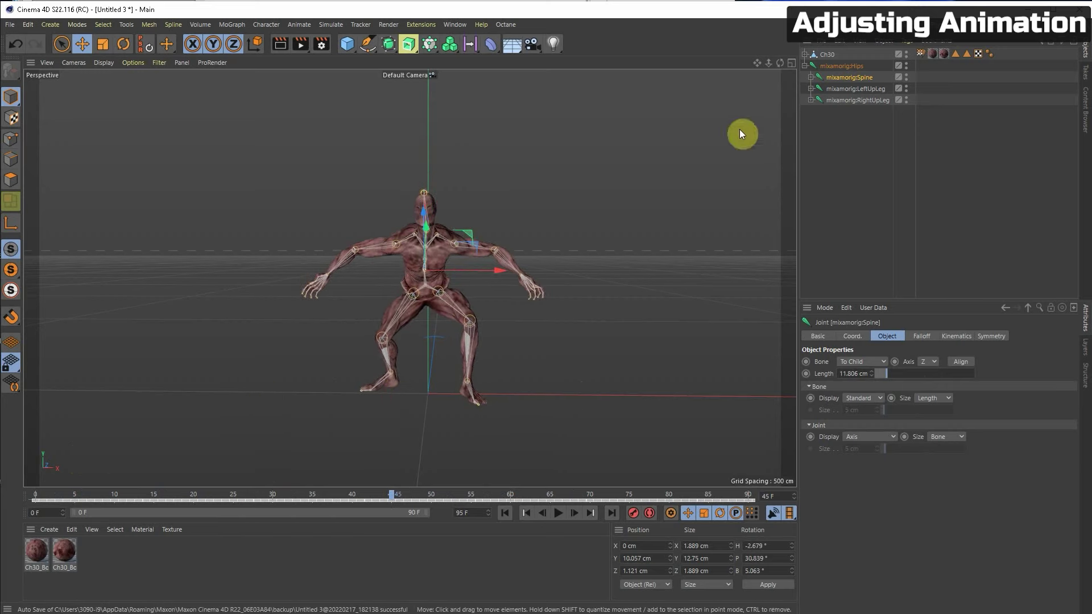
# Expand the joint hierarchy through Spine, Spine1, Spine2 and Neck, and select the mixamorig:Head joint.
pyautogui.click(811, 77)
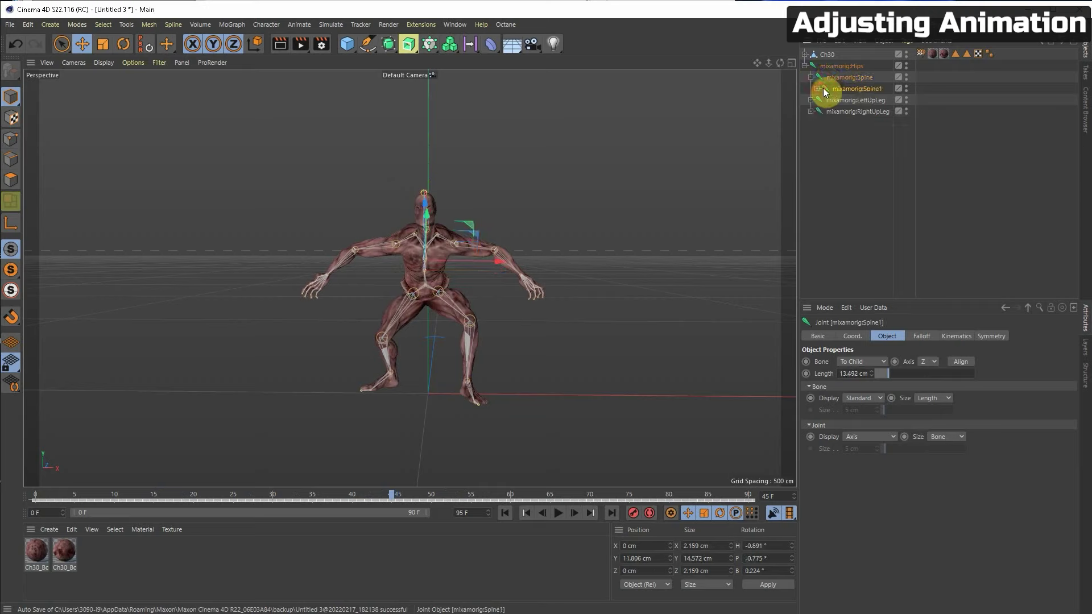
pyautogui.click(818, 88)
pyautogui.click(834, 100)
pyautogui.click(824, 100)
pyautogui.click(869, 111)
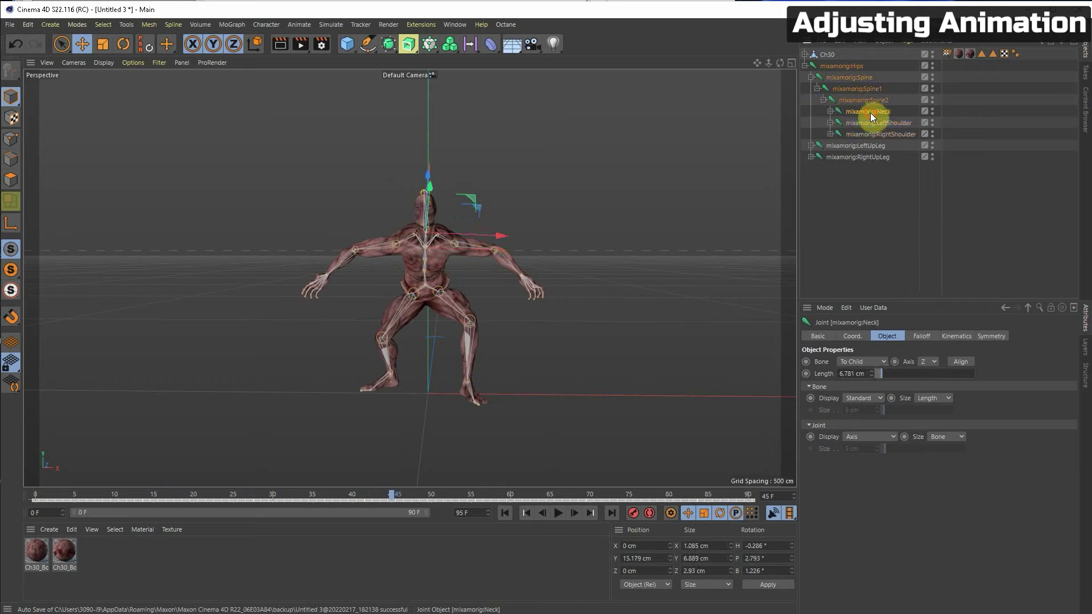
pyautogui.click(831, 112)
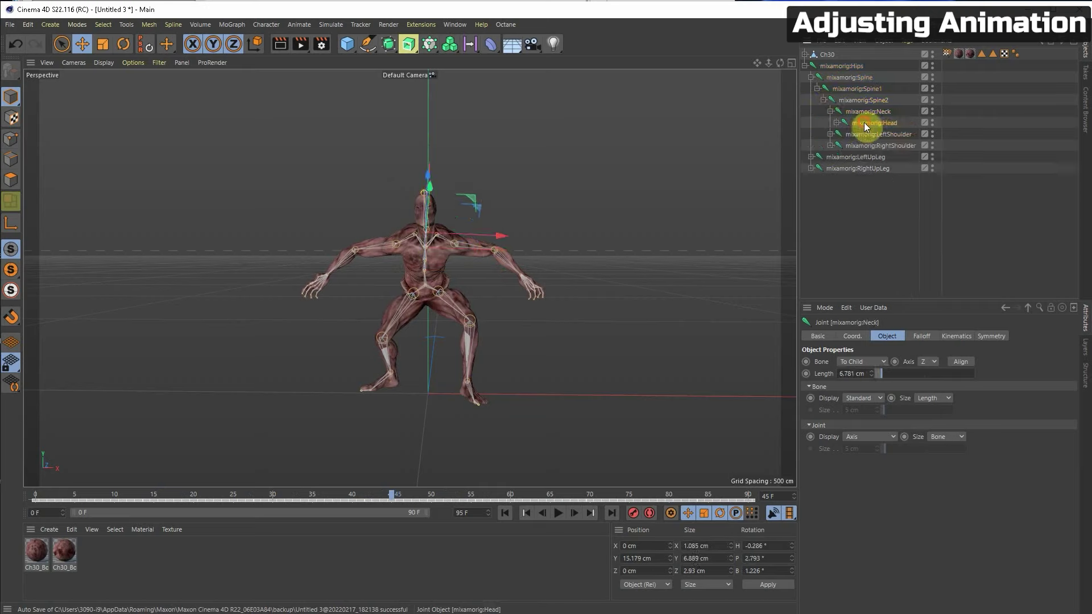
pyautogui.click(866, 122)
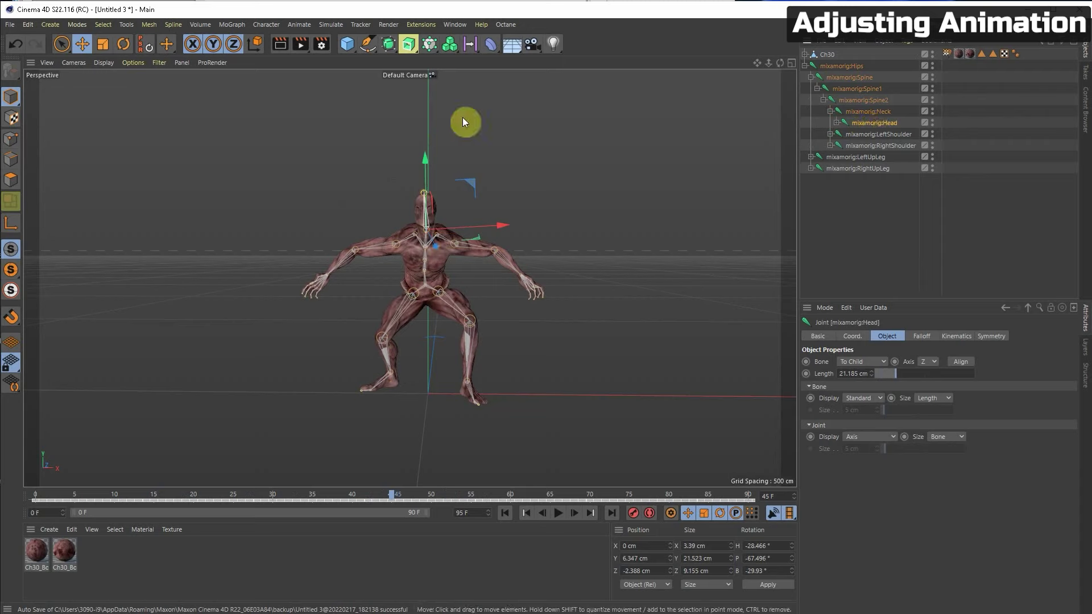
# Open the F-Curve timeline clear of the character and show the head joint's Rotation . B curve.
pyautogui.click(455, 25)
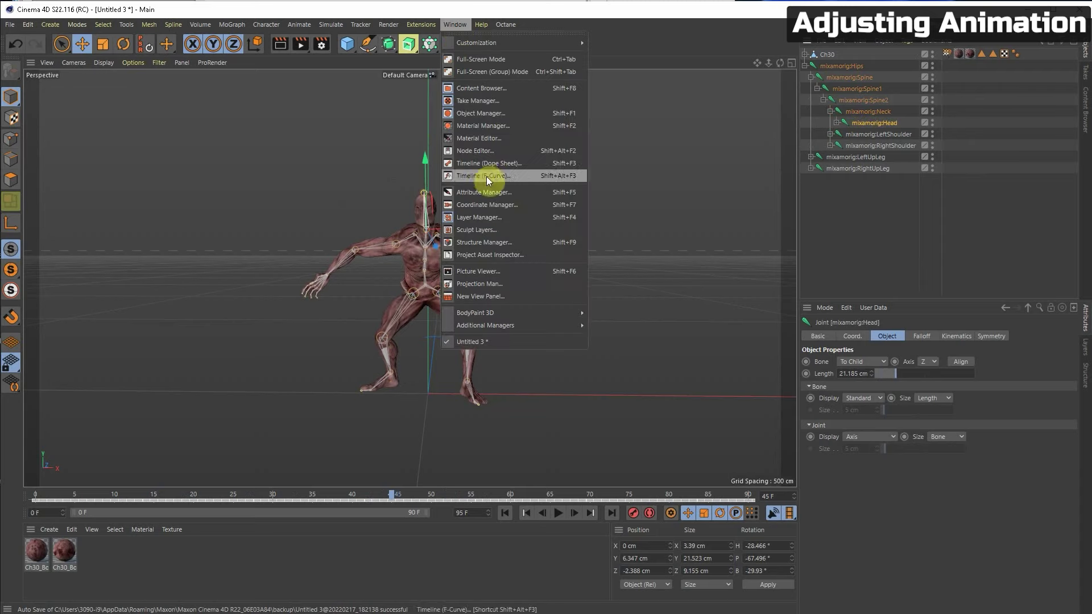
pyautogui.click(471, 176)
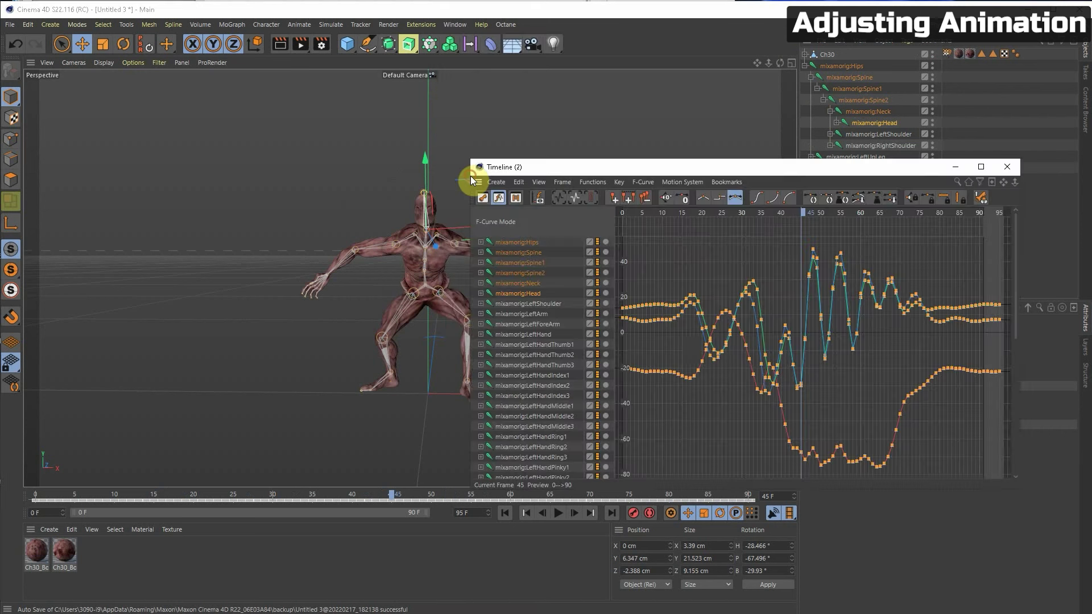
pyautogui.moveTo(729, 173); pyautogui.dragTo(783, 258)
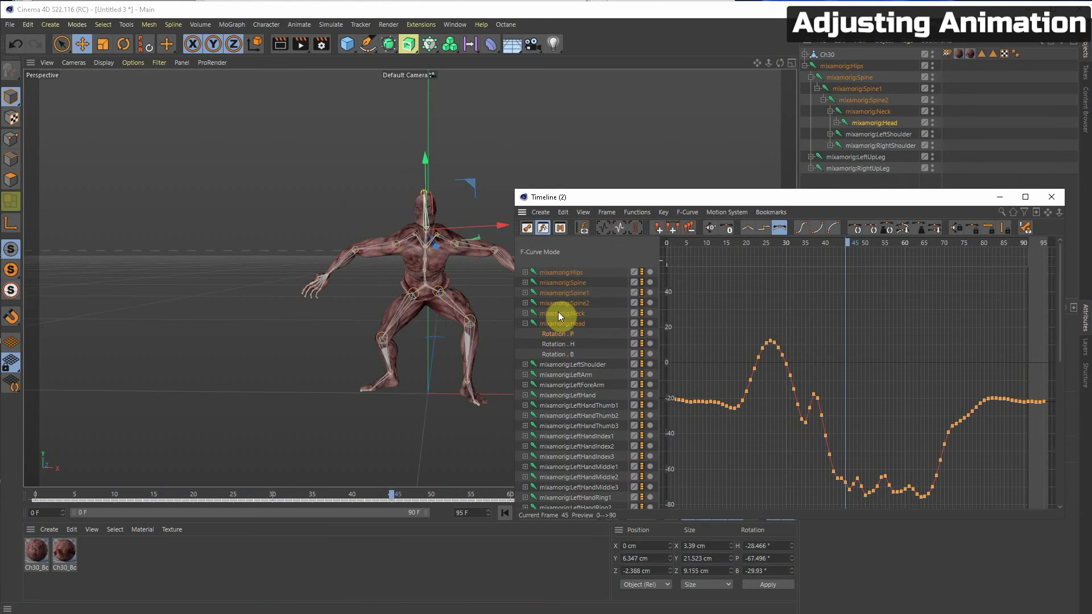
pyautogui.click(560, 353)
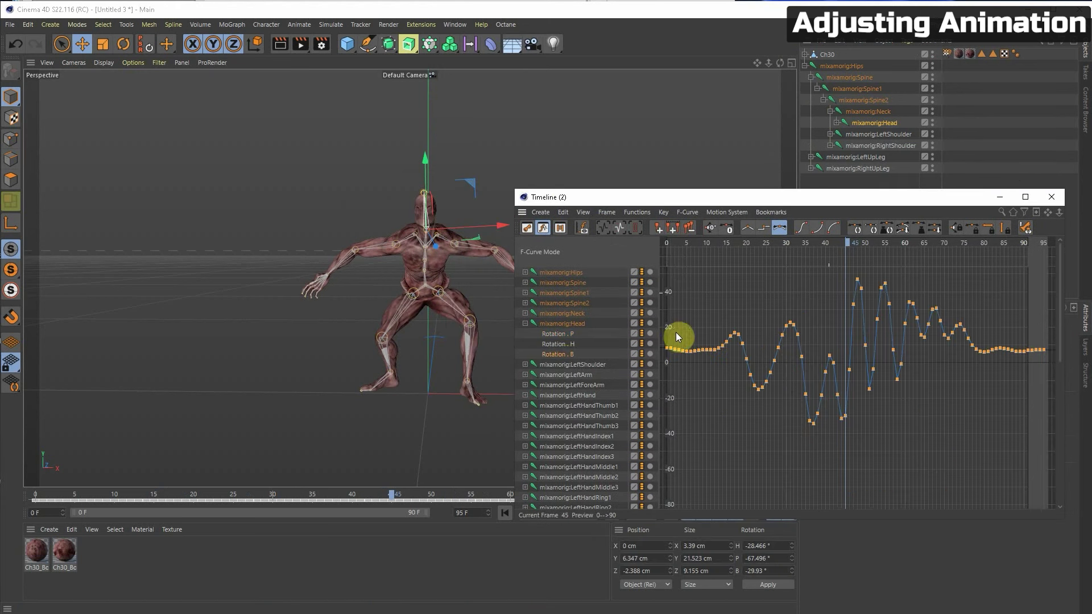
# Scrub to frame 26, try raising a single Rotation . B key near frame 24, and undo the move.
pyautogui.moveTo(873, 243); pyautogui.dragTo(835, 471)
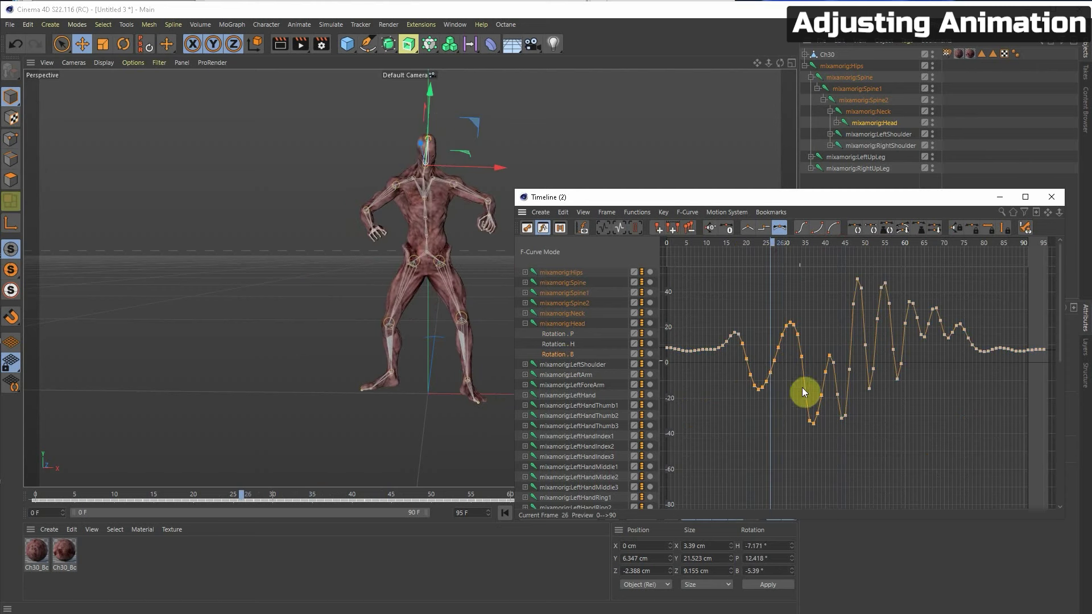
pyautogui.moveTo(790, 356)
pyautogui.mouseDown()
pyautogui.moveTo(782, 350)
pyautogui.moveTo(774, 419)
pyautogui.moveTo(776, 291)
pyautogui.moveTo(789, 319)
pyautogui.moveTo(780, 366)
pyautogui.moveTo(773, 348)
pyautogui.moveTo(786, 346)
pyautogui.mouseUp()
pyautogui.click(818, 303)
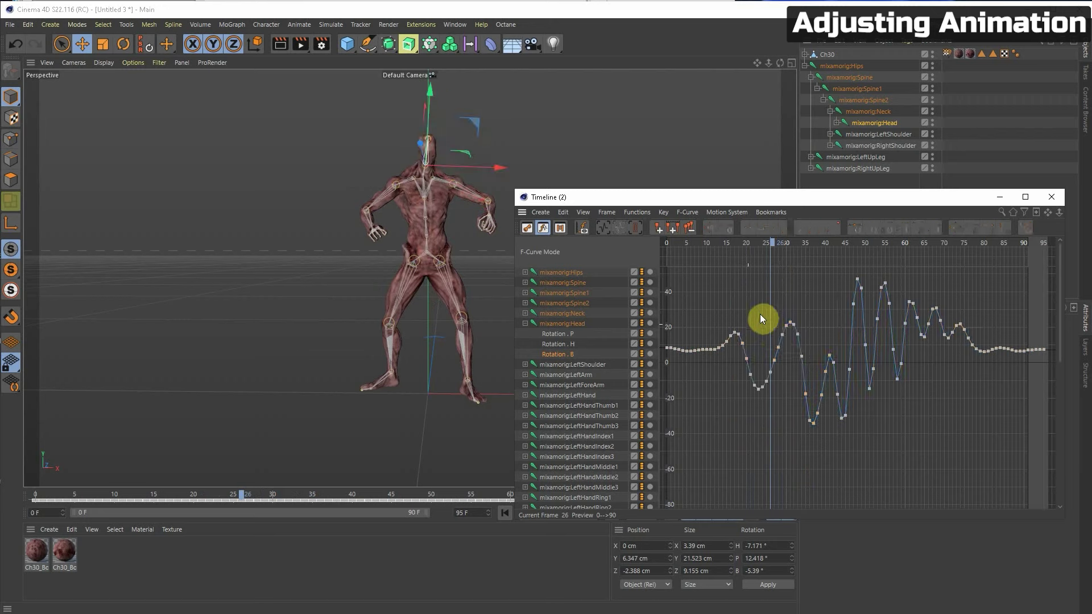
pyautogui.click(804, 360)
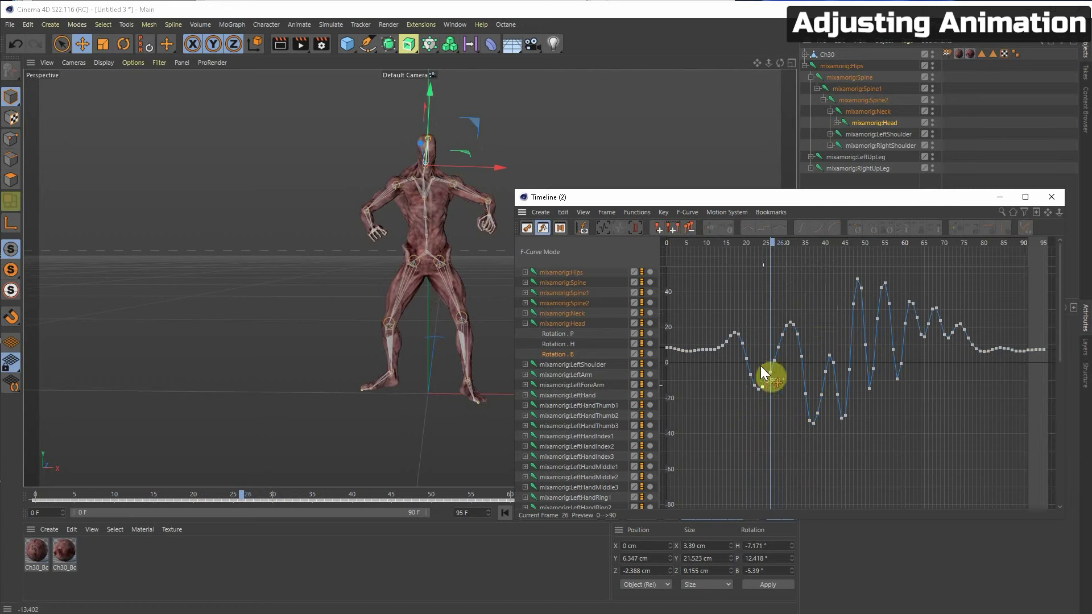
pyautogui.moveTo(763, 389); pyautogui.dragTo(763, 364)
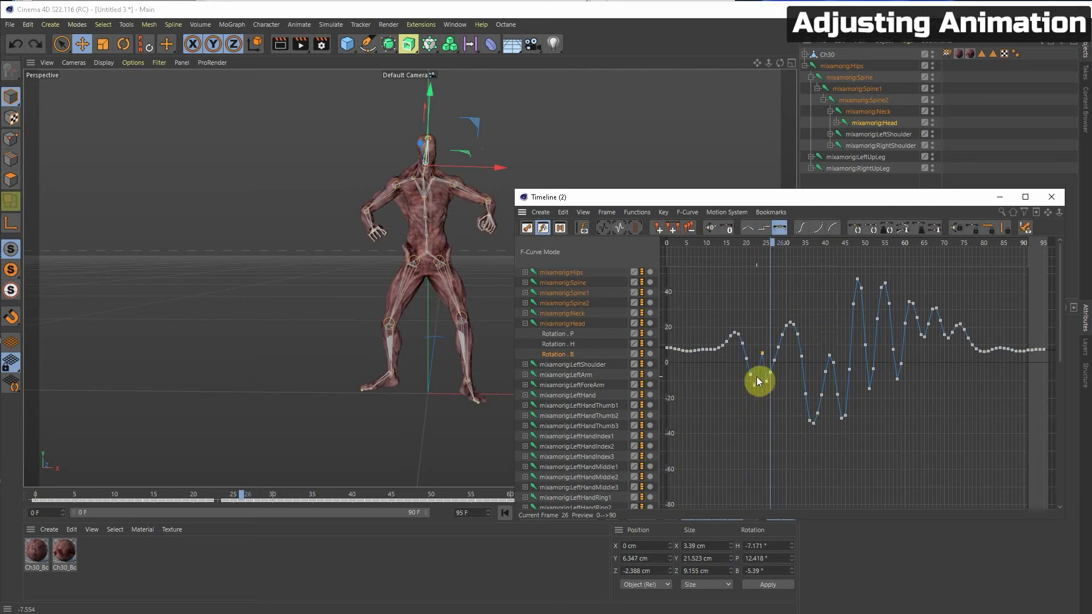
pyautogui.hotkey('ctrl', 'z')
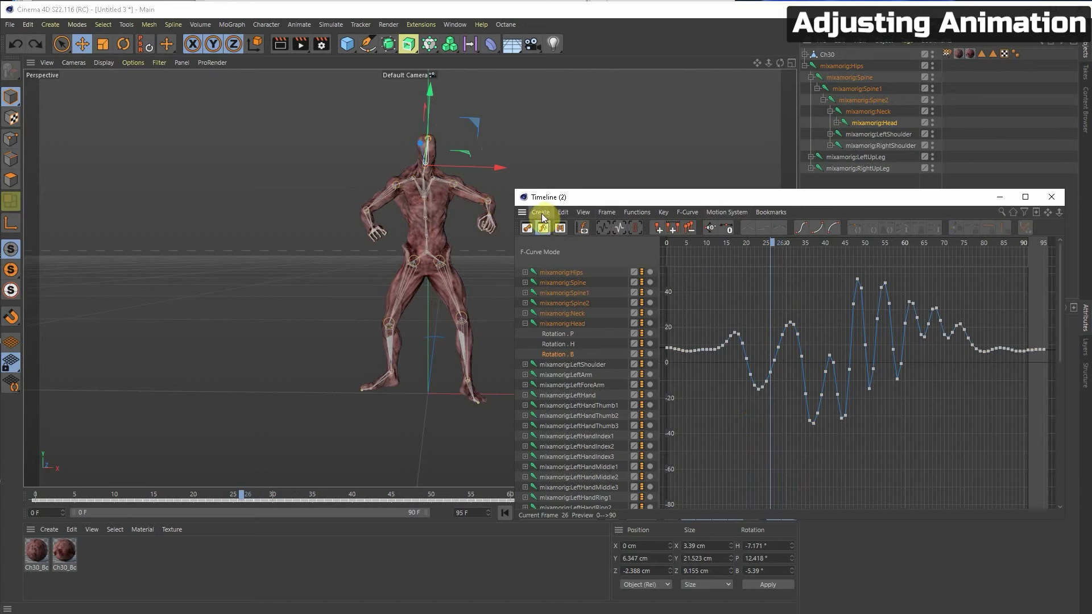
# Enclose the head's Rotation . B keys from frame 0 to 47 with the Region Tool and compress the region vertically to about ±12.
pyautogui.click(563, 212)
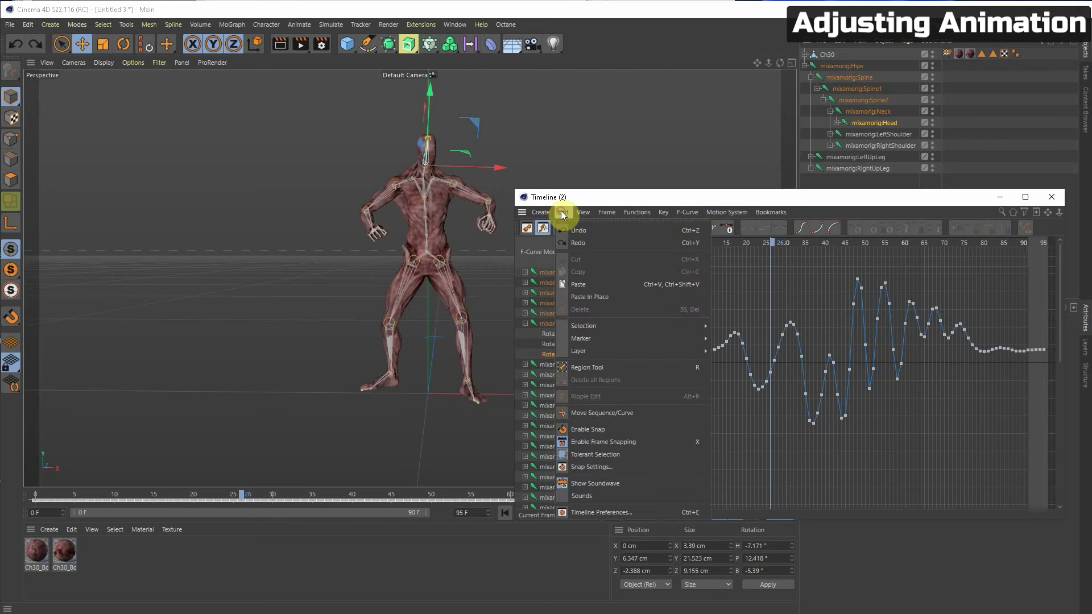
pyautogui.click(582, 367)
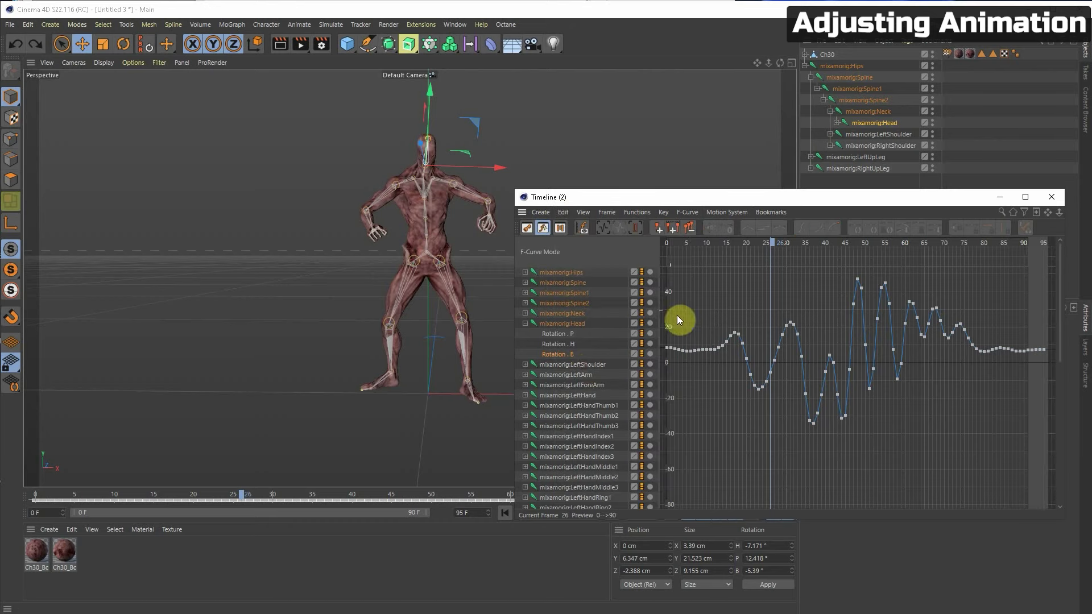
pyautogui.moveTo(711, 384); pyautogui.dragTo(854, 434)
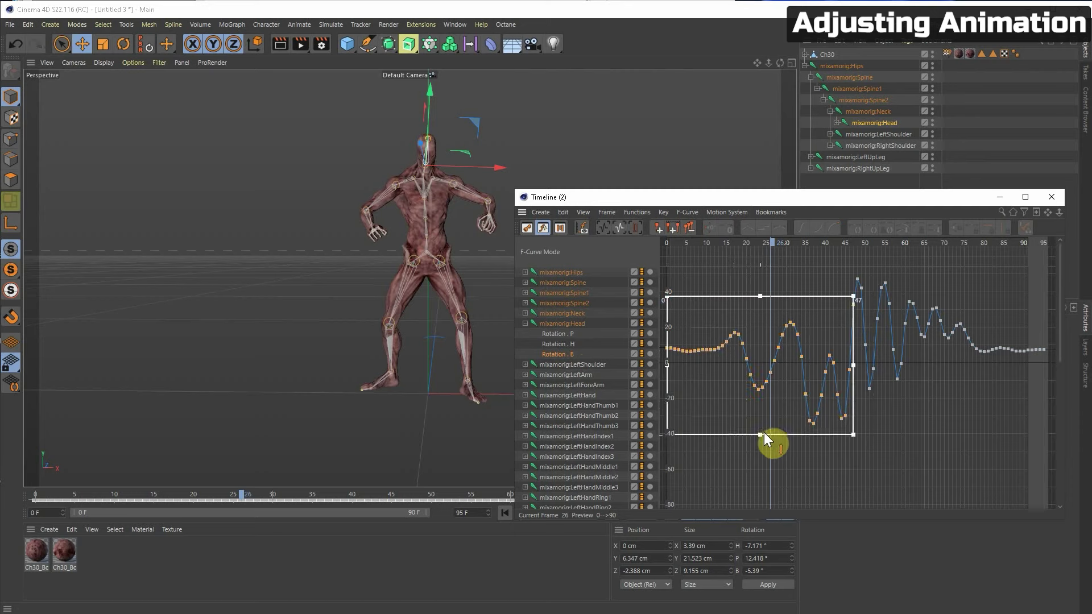
pyautogui.moveTo(760, 435); pyautogui.dragTo(763, 384)
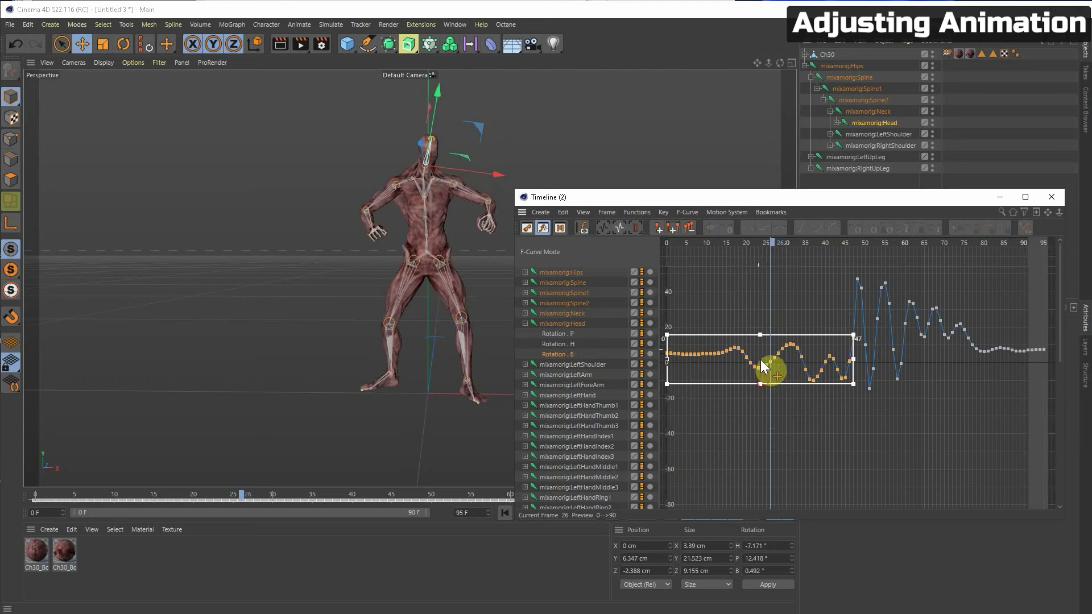
pyautogui.moveTo(760, 335); pyautogui.dragTo(762, 340)
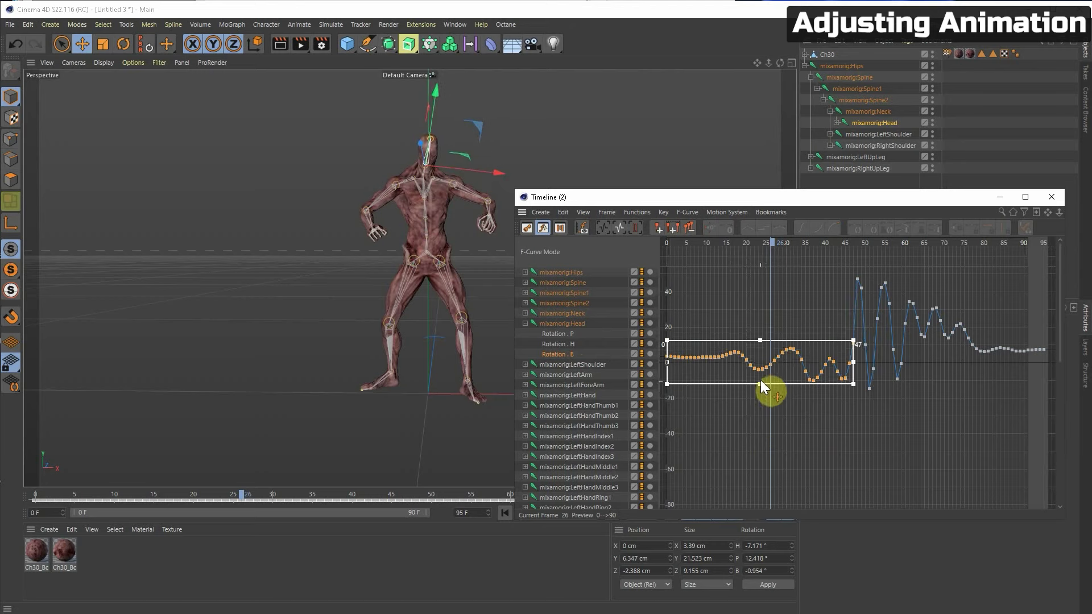
# Extend the Rotation . B region's lower edge to about -34 and shift the region to cover frames 15 to 53.
pyautogui.moveTo(761, 382); pyautogui.dragTo(765, 423)
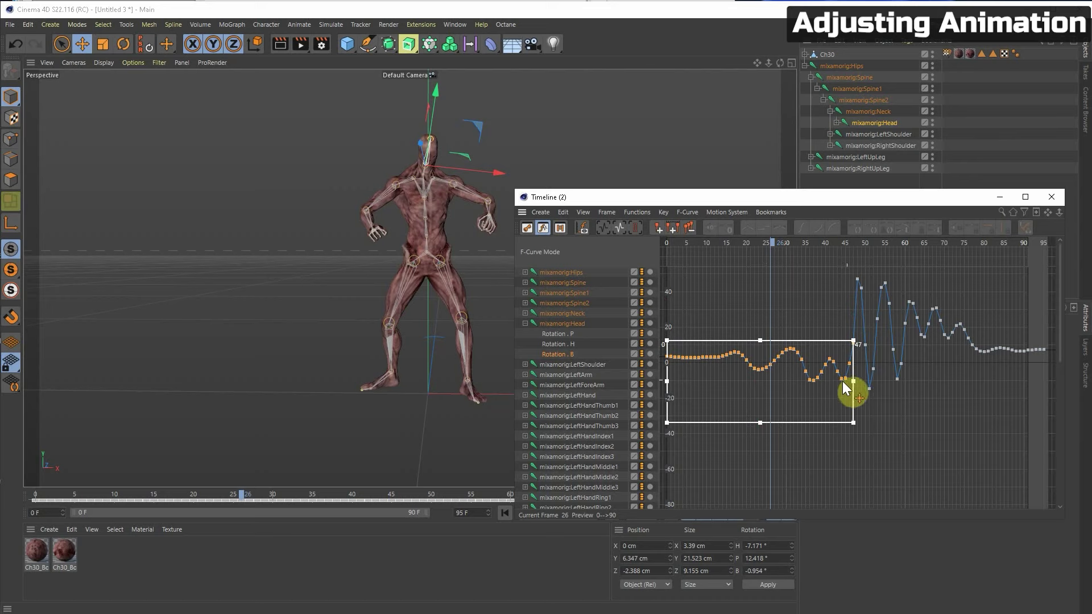
pyautogui.moveTo(842, 381); pyautogui.dragTo(895, 382)
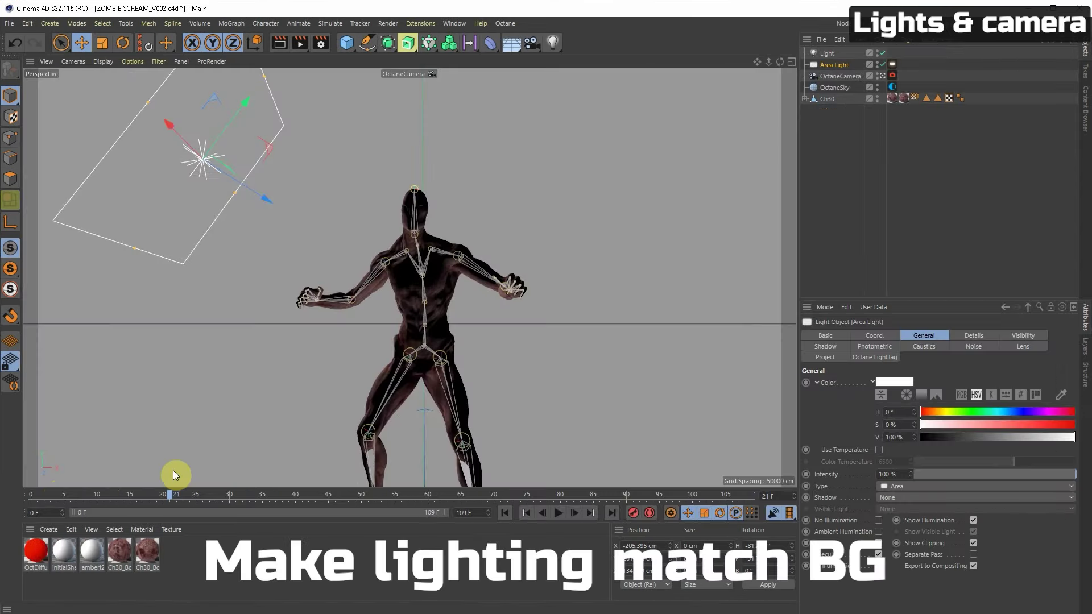
# Inspect the scene's lights, camera, sky and Ch30 as a group, and scrub the animation to frame 51 to check the lighting.
pyautogui.moveTo(173, 480); pyautogui.dragTo(286, 480)
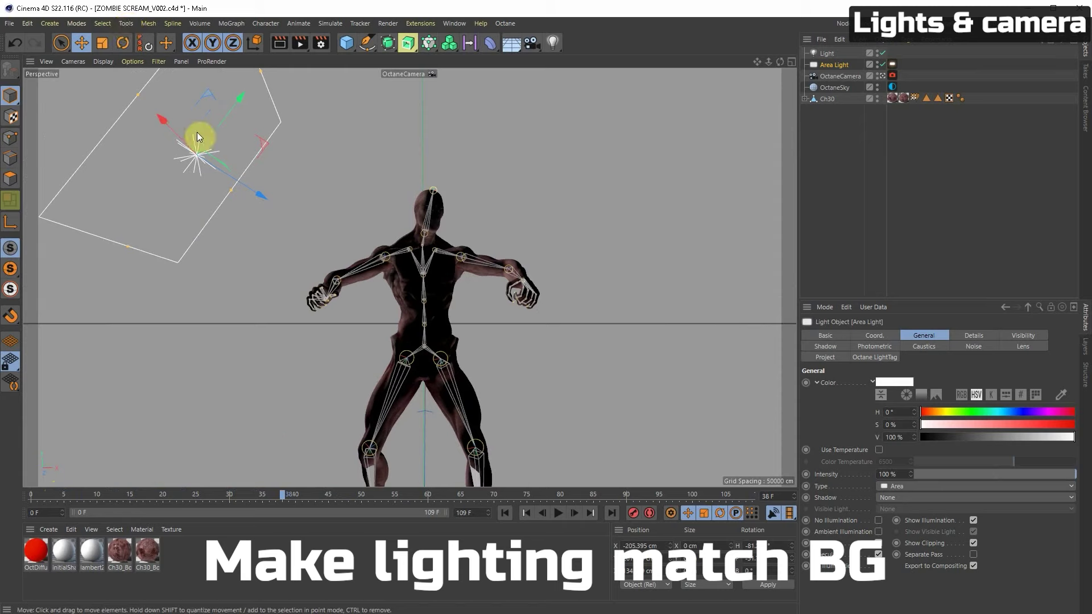
pyautogui.moveTo(920, 175); pyautogui.dragTo(804, 52)
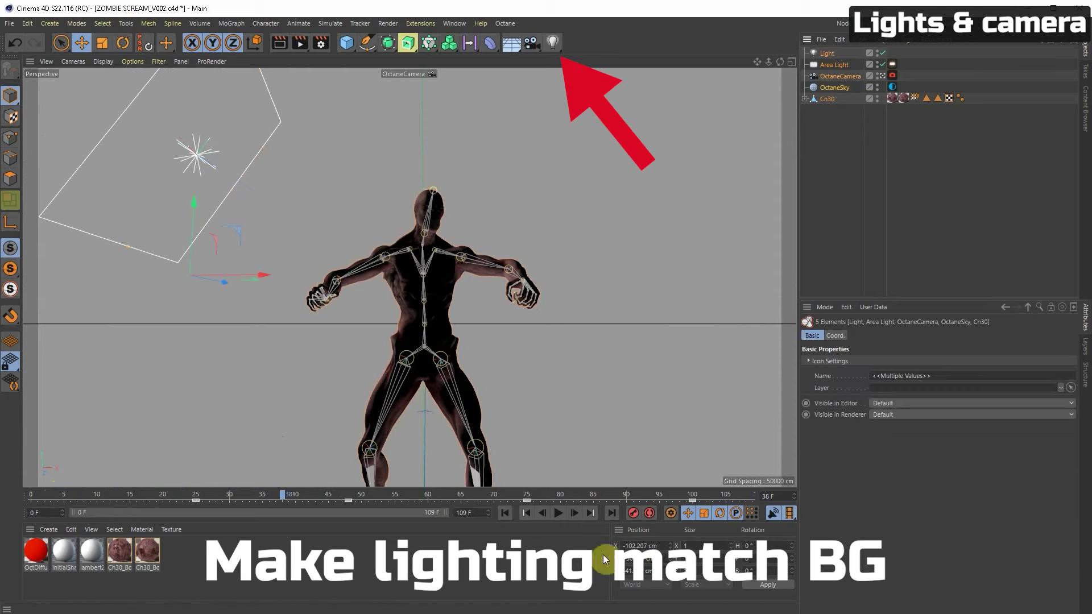
pyautogui.click(615, 451)
pyautogui.moveTo(273, 481); pyautogui.dragTo(383, 514)
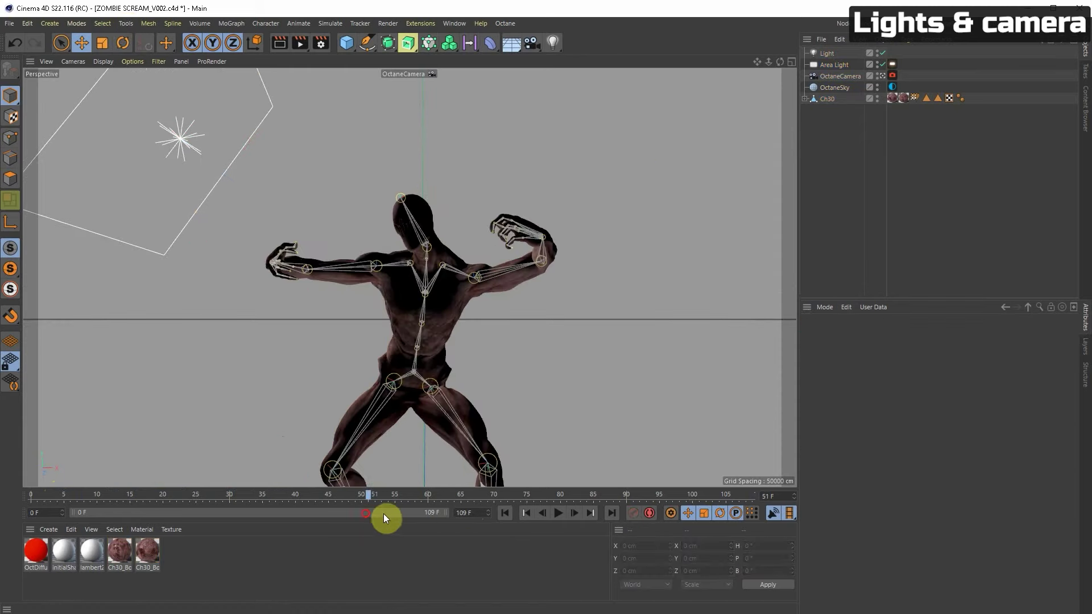
# Select the OctaneCamera and scrub through the animation to review its keyframed movement around the monster.
pyautogui.click(847, 76)
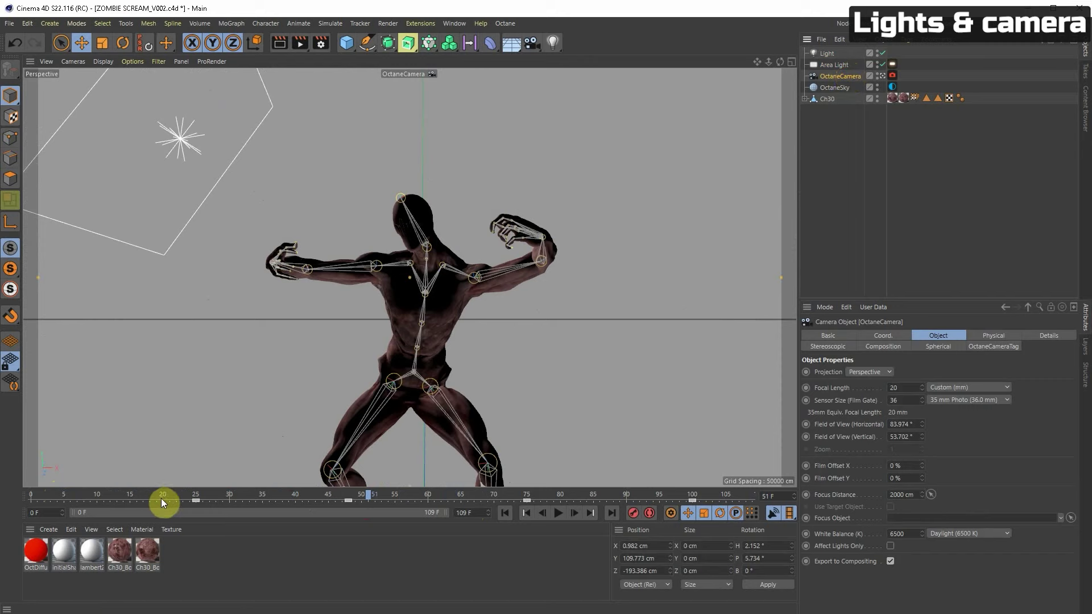
pyautogui.moveTo(162, 499); pyautogui.dragTo(561, 499)
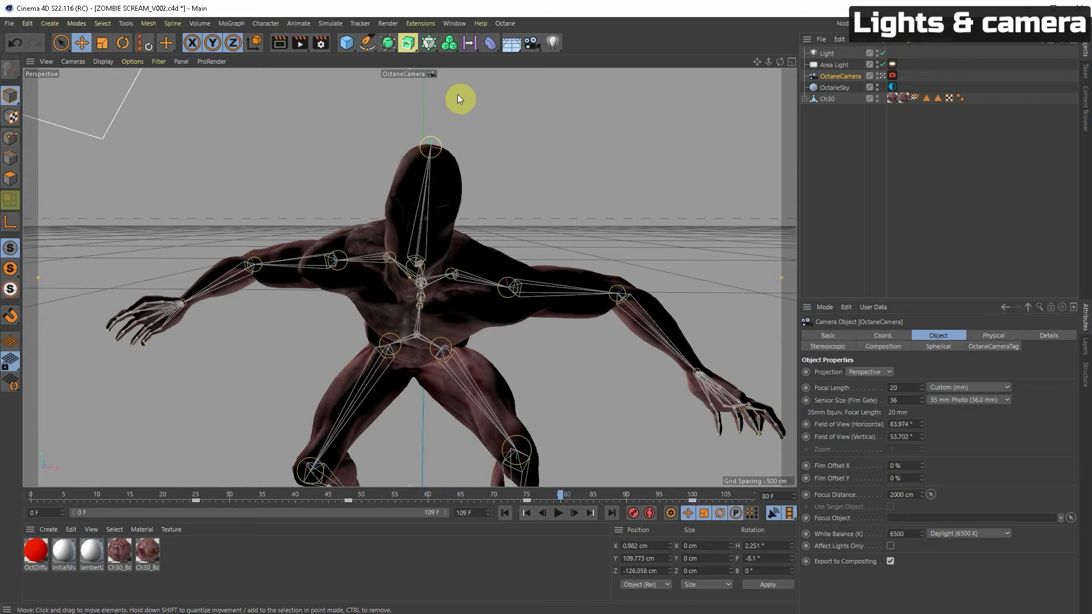
pyautogui.moveTo(329, 496); pyautogui.dragTo(208, 494)
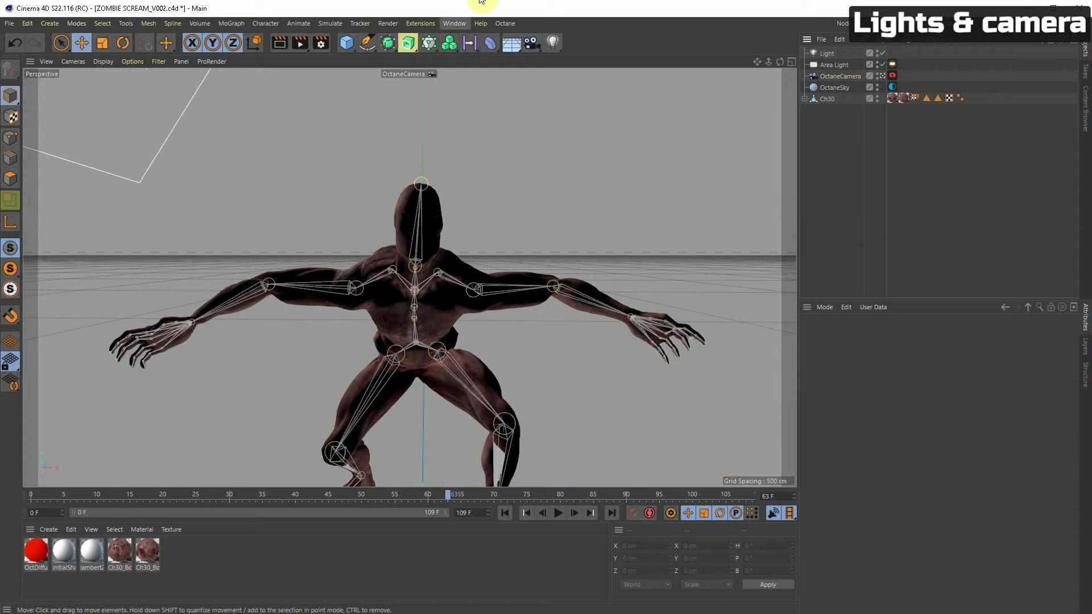
pyautogui.click(505, 24)
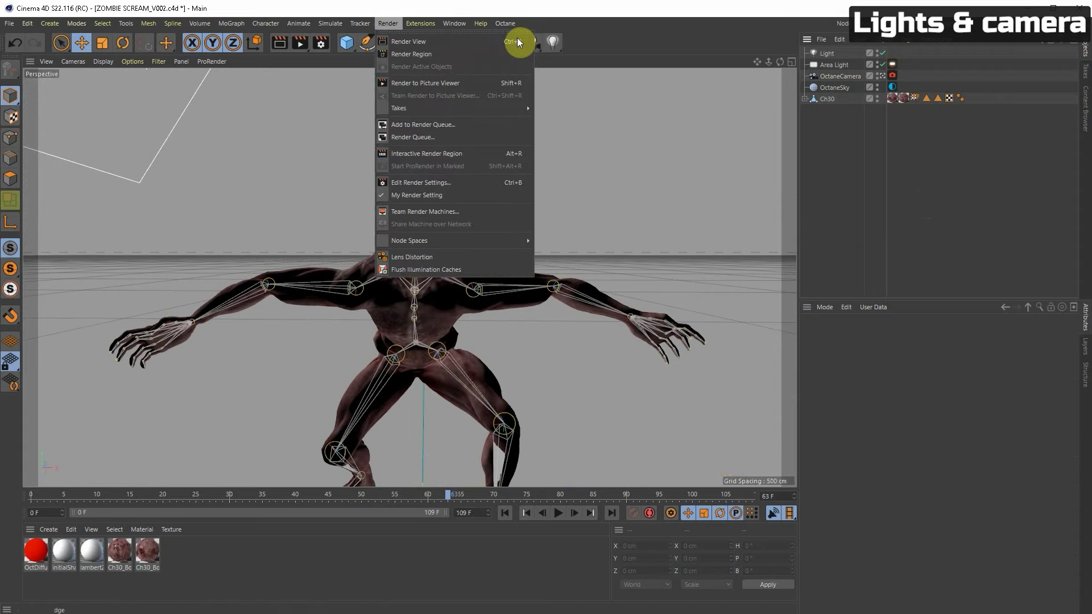
pyautogui.moveTo(294, 54)
pyautogui.click(918, 223)
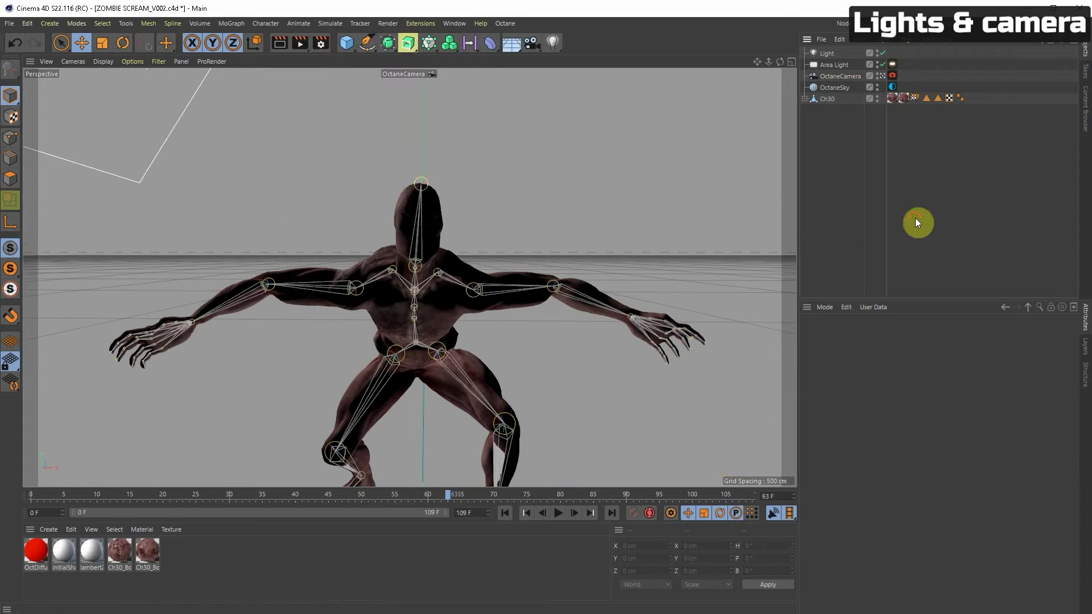
pyautogui.click(303, 46)
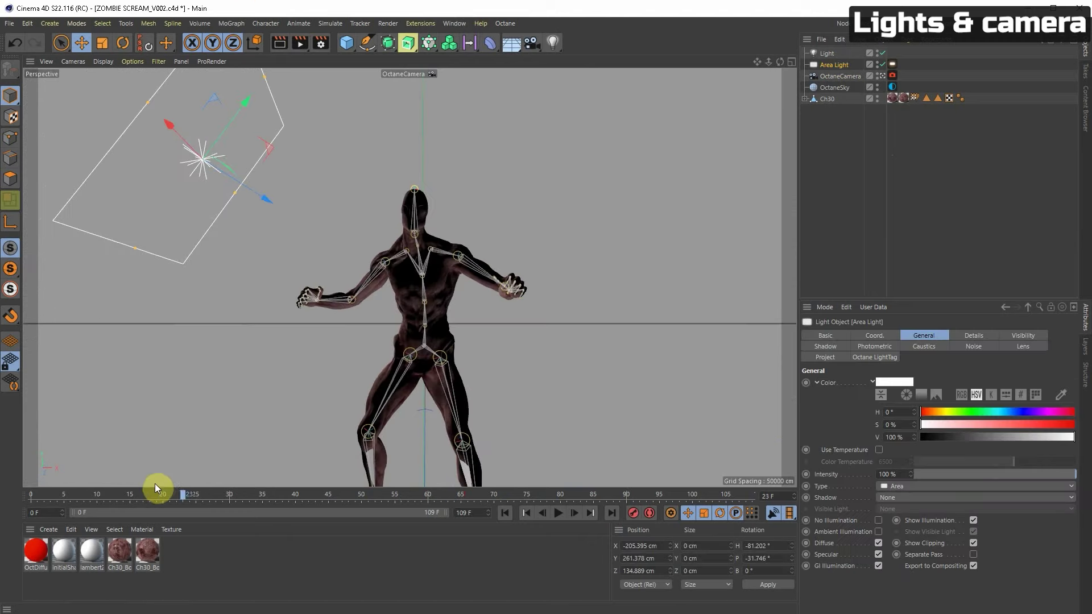
pyautogui.moveTo(155, 484); pyautogui.dragTo(261, 496)
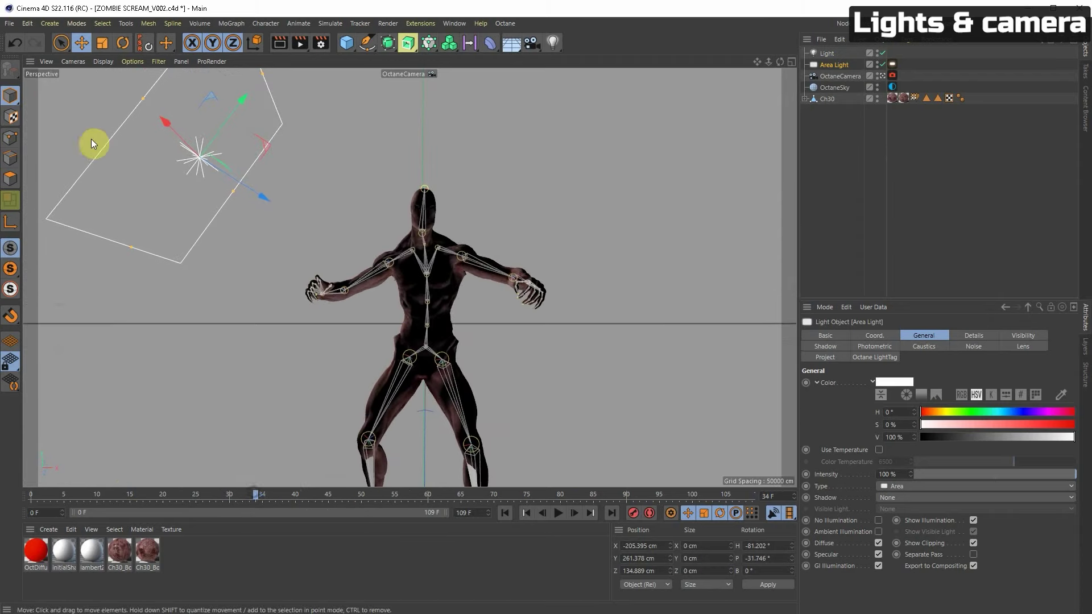
# Export the scene as FBX version 7.7 (2019) with cameras, lights and animation tracks, saving it as ZOMBIE SCREAM_V002.fbx in the PROJ_C4D folder.
pyautogui.click(11, 24)
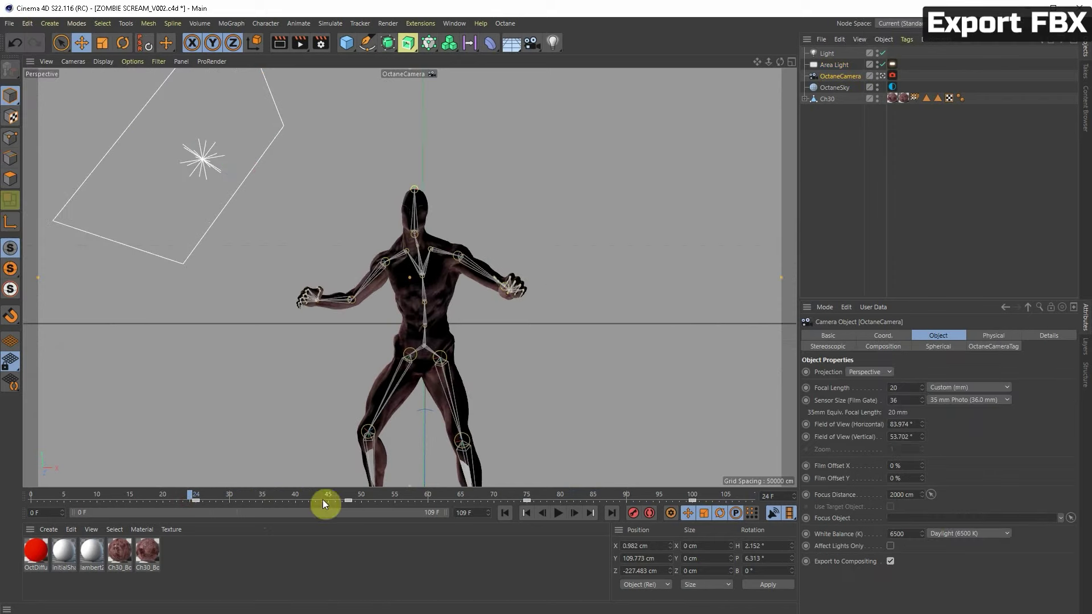
pyautogui.moveTo(187, 495); pyautogui.dragTo(266, 496)
pyautogui.click(9, 24)
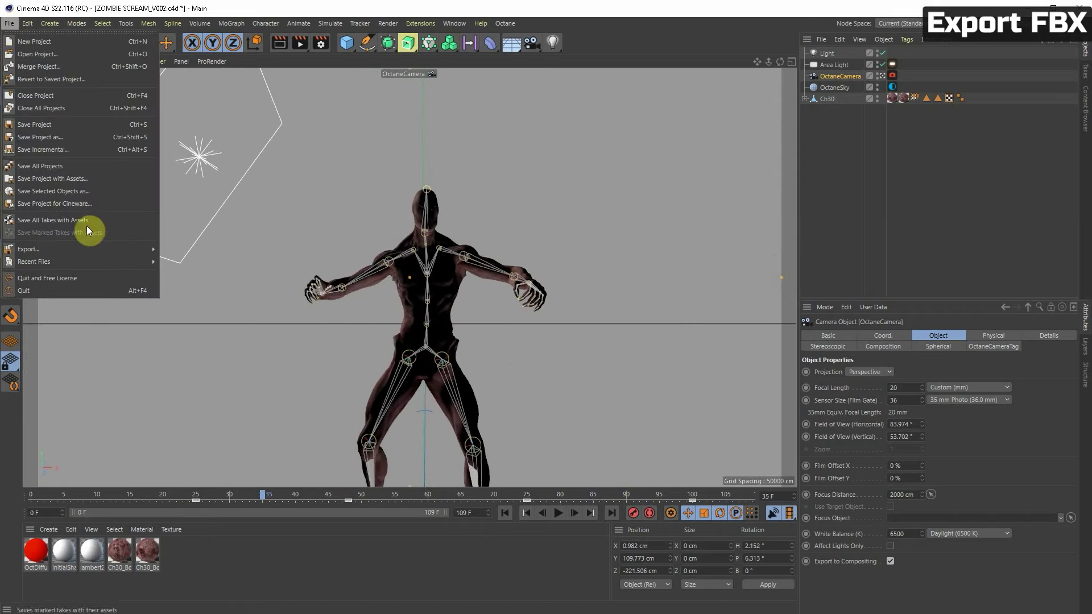
pyautogui.moveTo(84, 246)
pyautogui.click(179, 348)
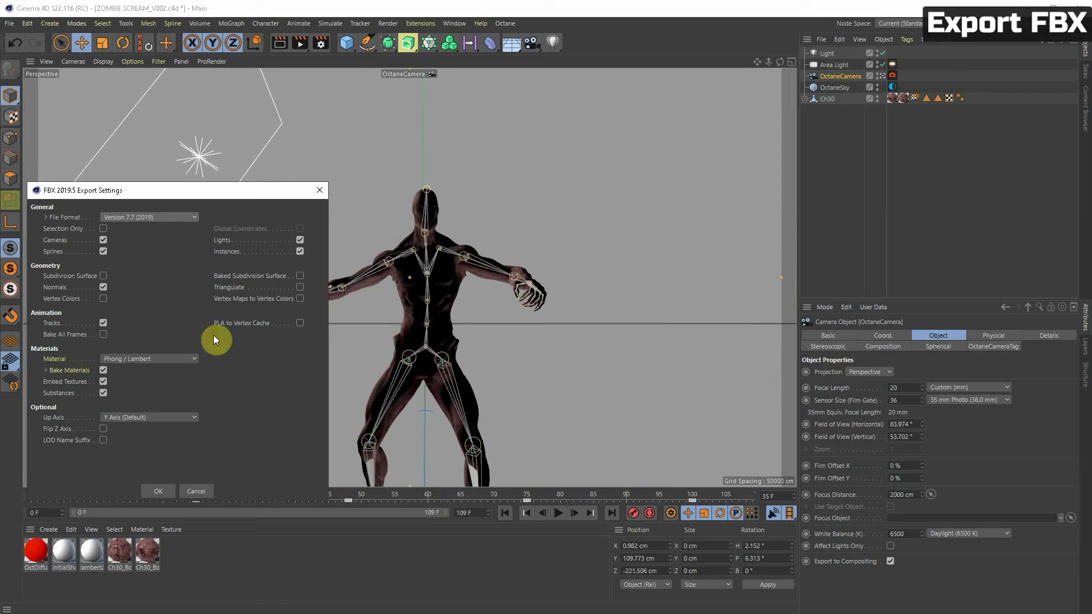
pyautogui.click(374, 450)
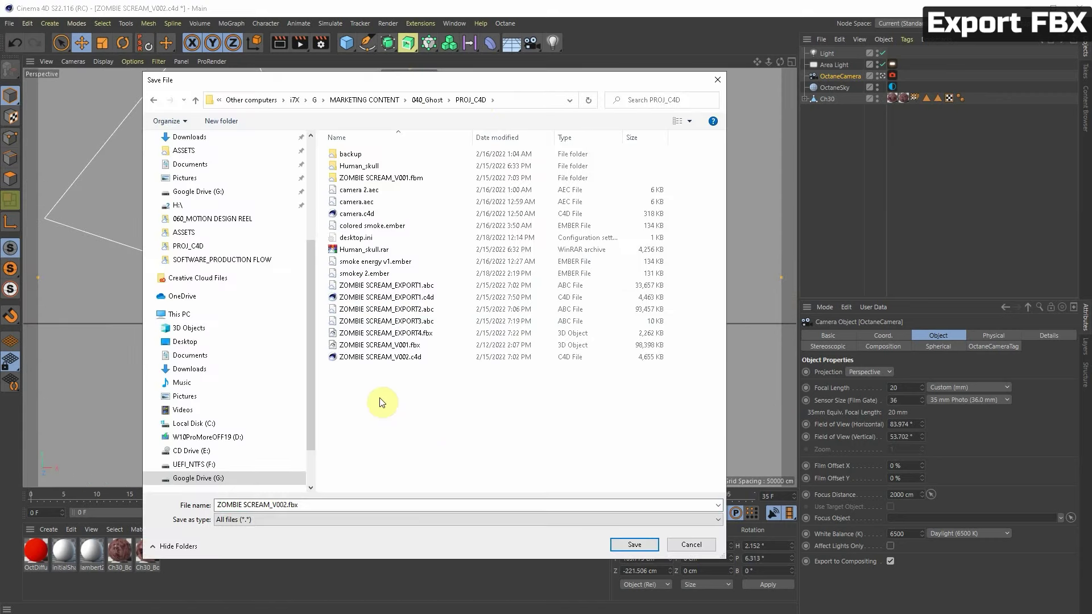
pyautogui.click(646, 545)
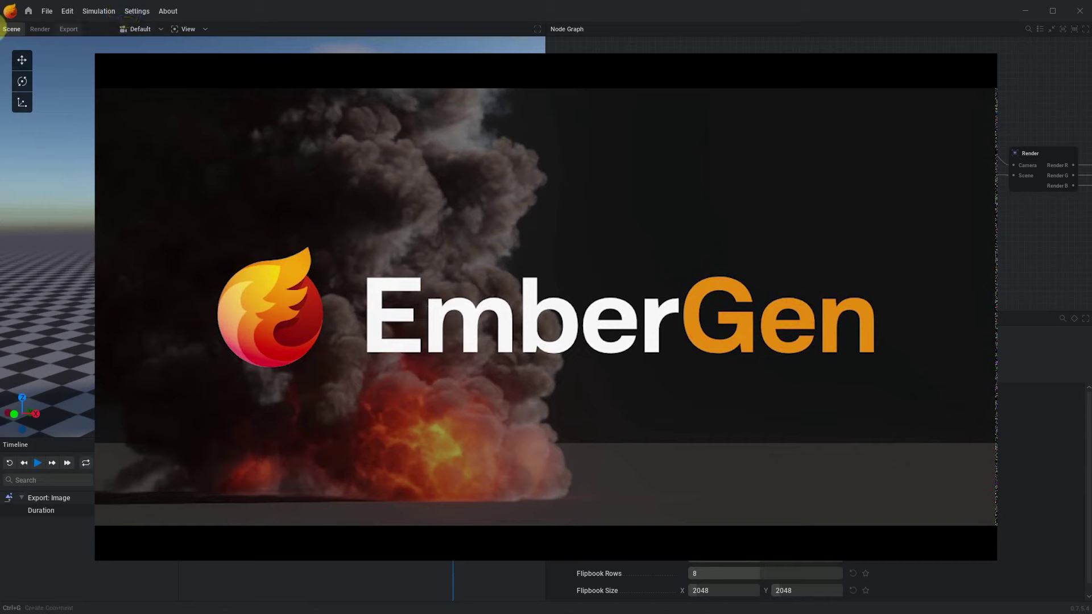
# Switch to EmberGen and replay the default torus fire simulation from its start, pausing it around frame 283.
pyautogui.click(252, 488)
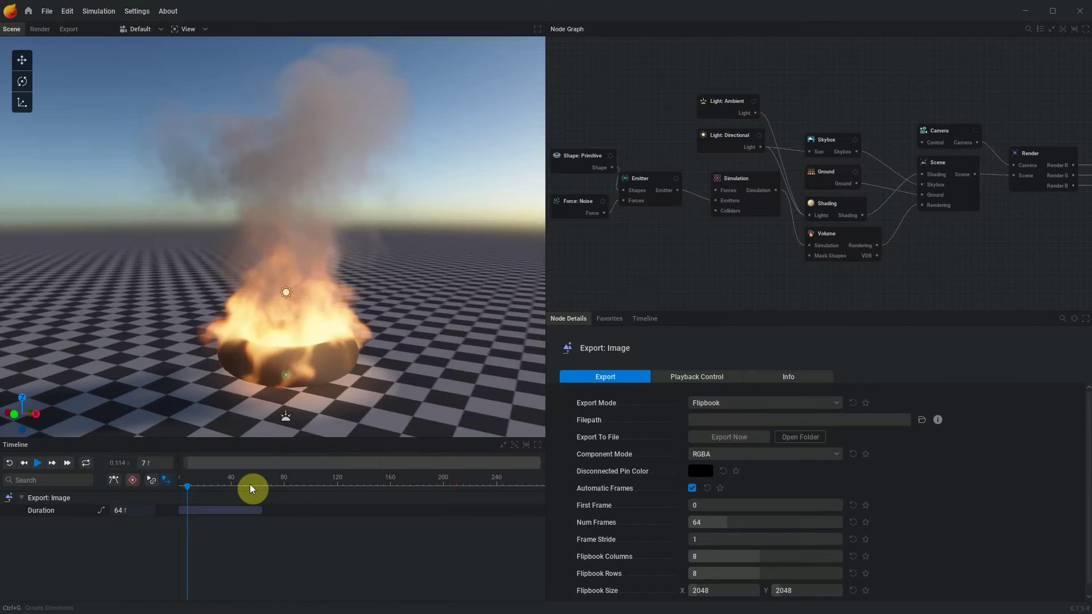
pyautogui.click(10, 464)
pyautogui.click(39, 464)
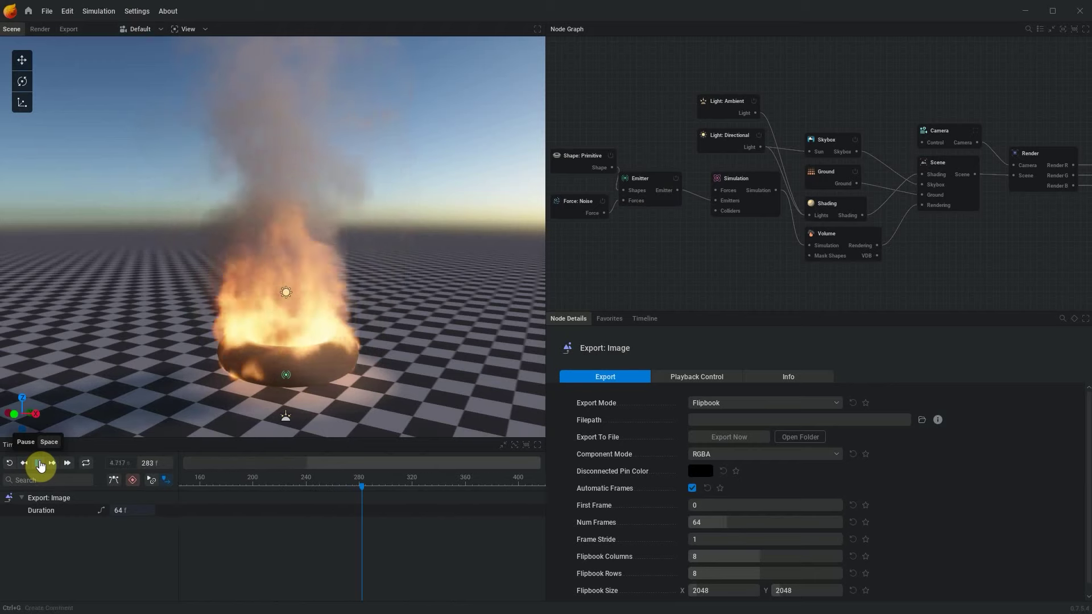
pyautogui.click(39, 464)
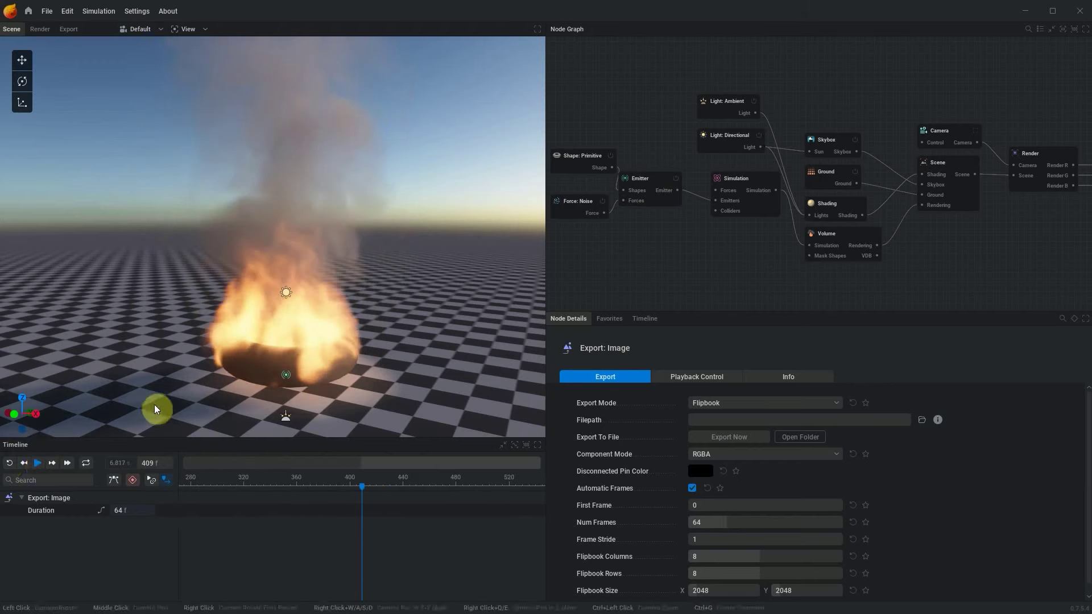
pyautogui.click(9, 464)
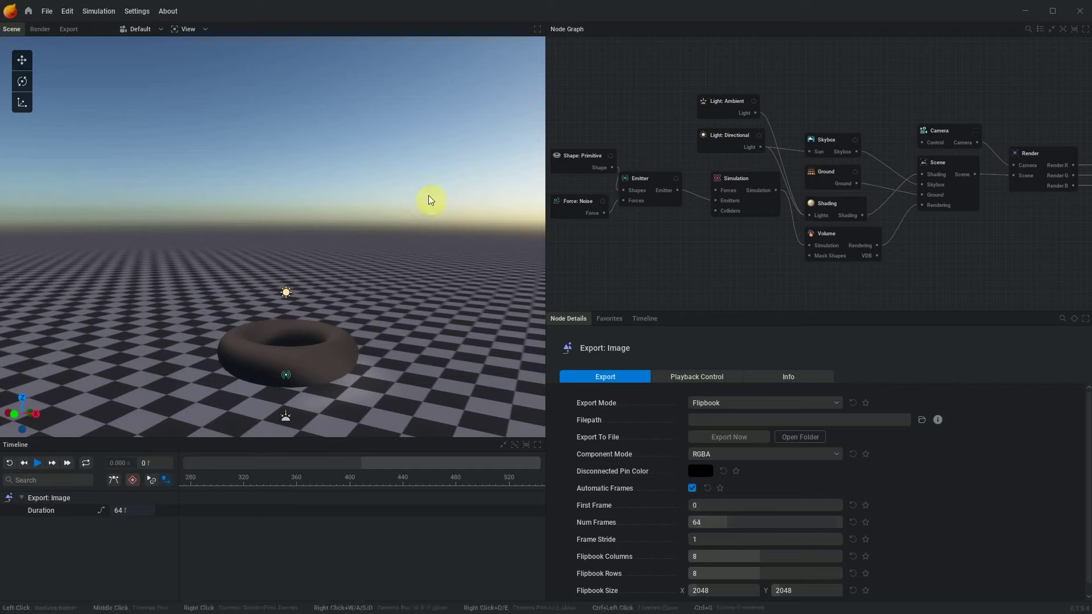
pyautogui.click(38, 463)
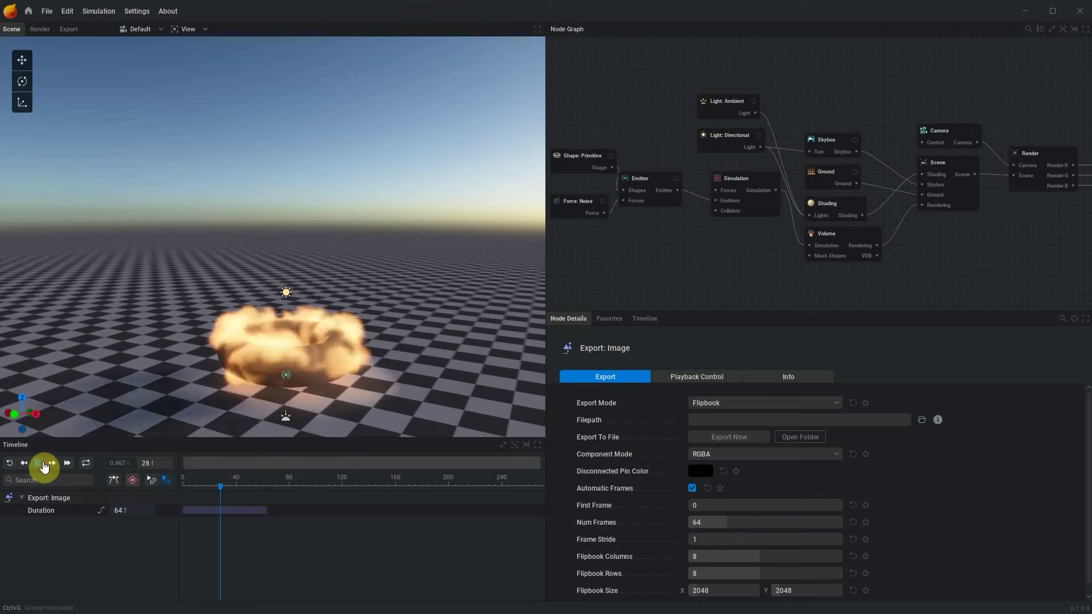
pyautogui.click(41, 465)
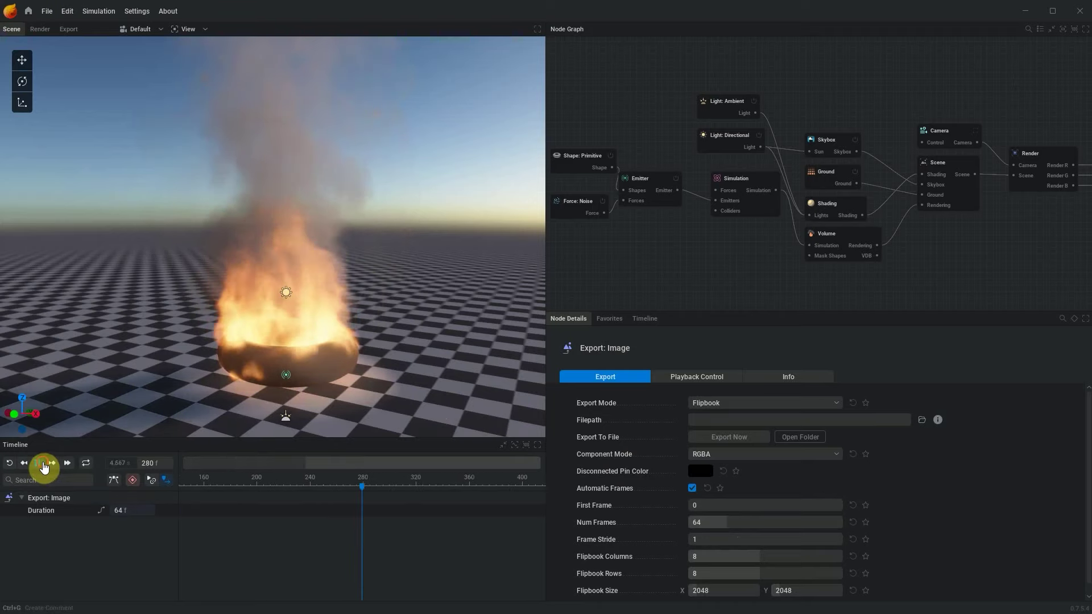
# Delete the torus Shape: Primitive node that feeds the Emitter from the node graph.
pyautogui.moveTo(680, 234); pyautogui.dragTo(688, 237, button='middle')
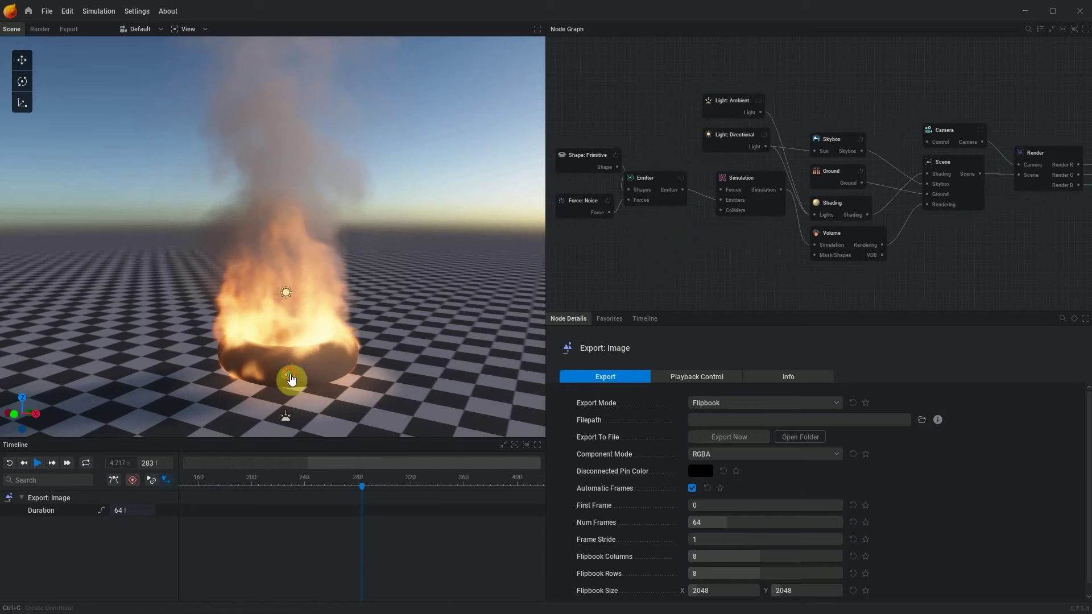
pyautogui.click(287, 375)
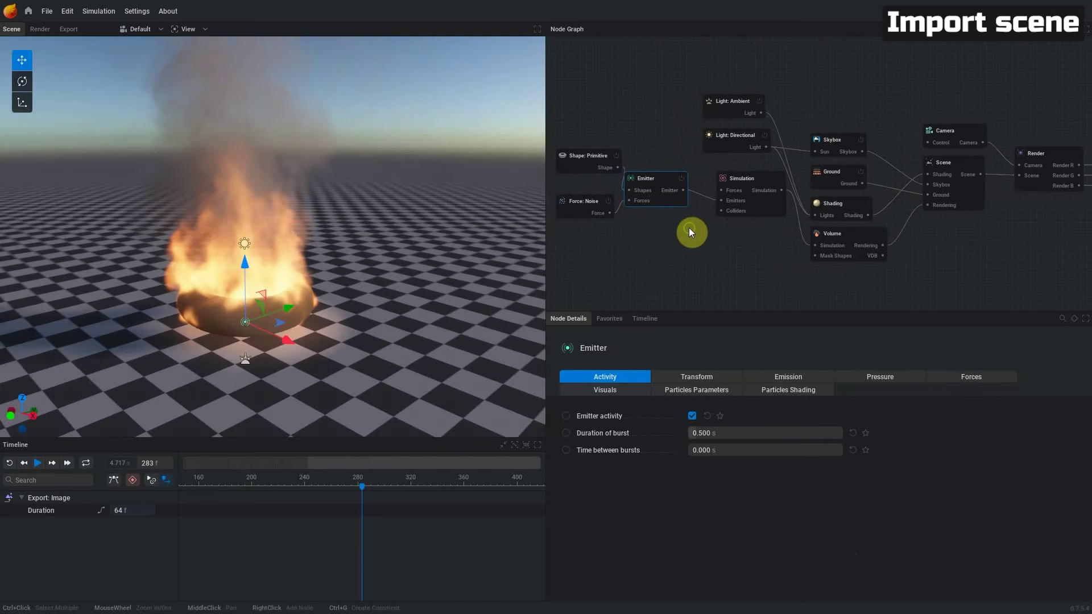
pyautogui.moveTo(689, 228); pyautogui.dragTo(746, 250, button='middle')
pyautogui.click(653, 178)
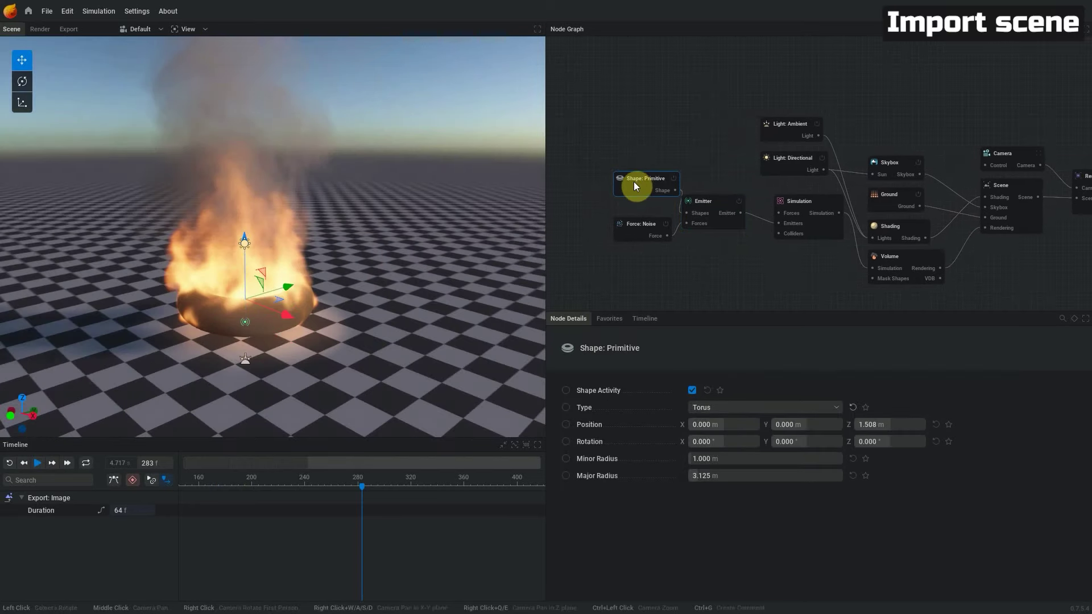
pyautogui.press('Delete')
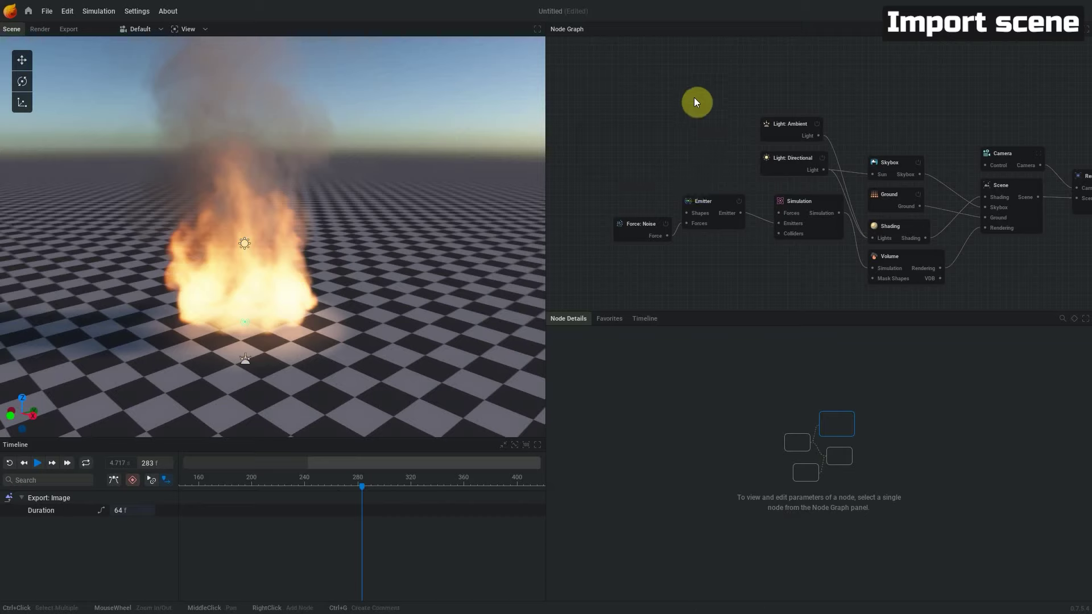
# Add an Import node in free space near the Emitter and load ZOMBIE SCREAM_EXPORT4.fbx as its asset.
pyautogui.rightClick(615, 123)
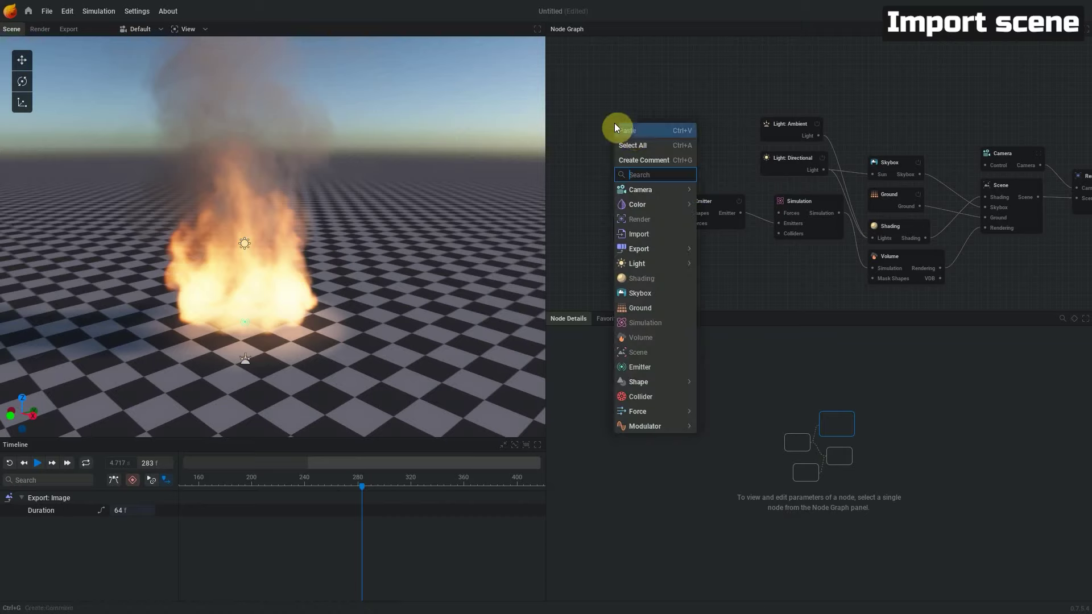
pyautogui.click(637, 234)
pyautogui.moveTo(647, 129); pyautogui.dragTo(615, 127)
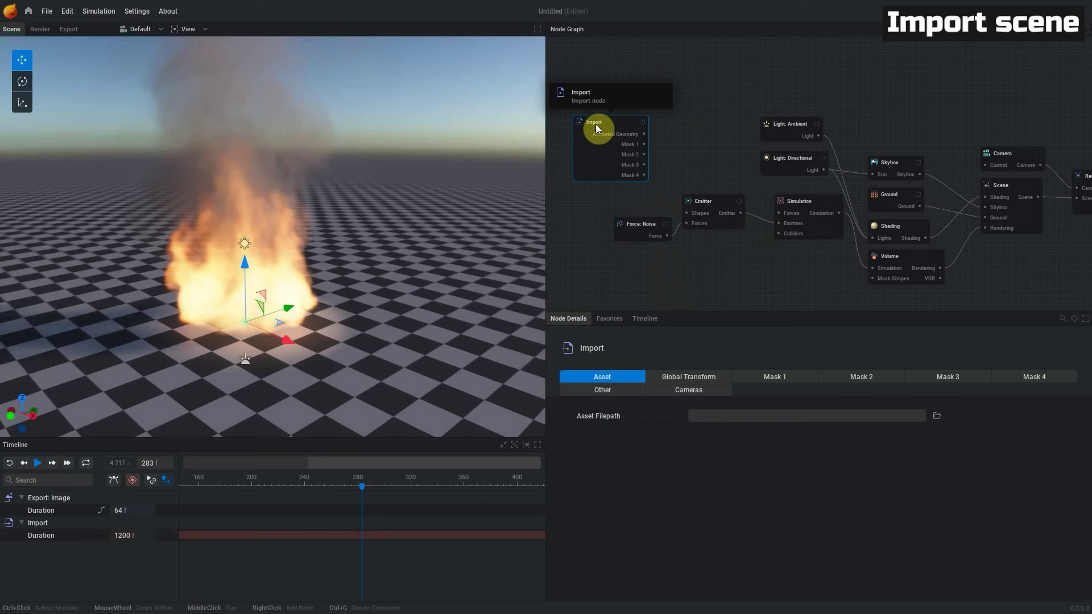
pyautogui.click(936, 417)
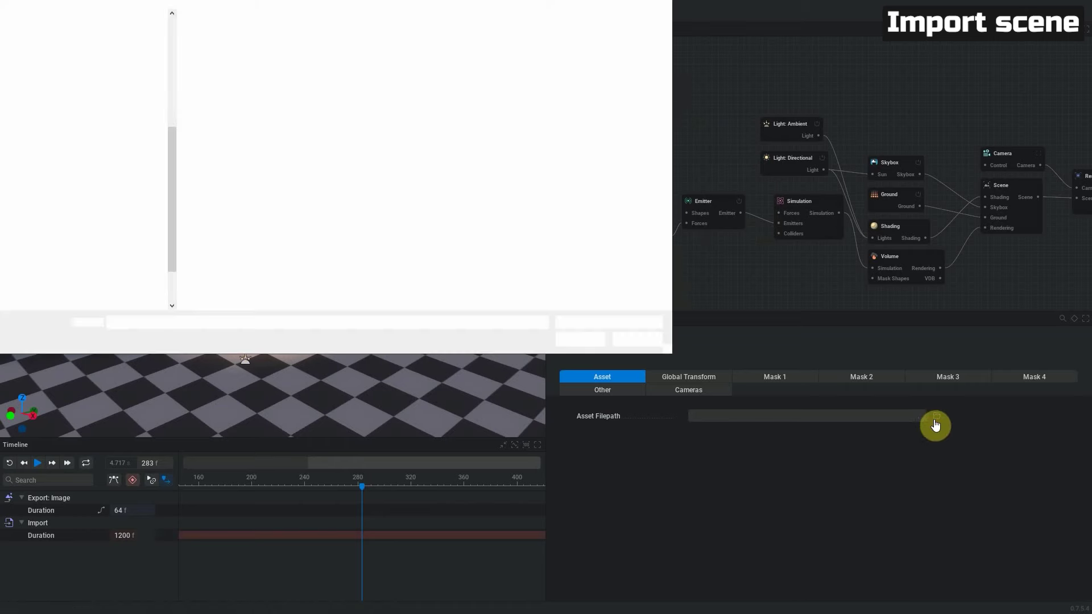
pyautogui.doubleClick(272, 106)
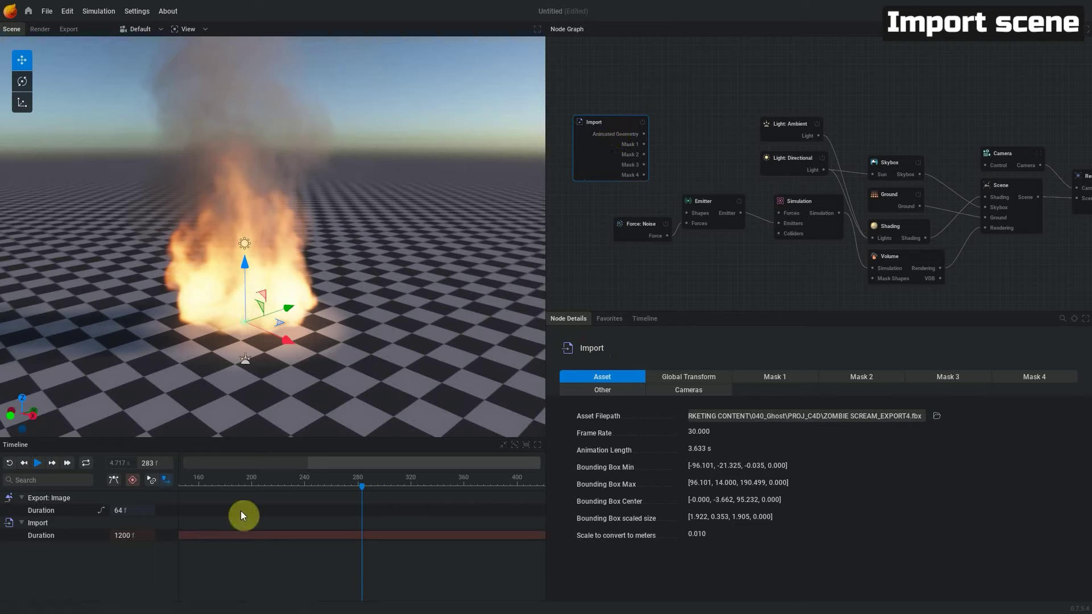
# Restart the simulation and connect the Import node's Animated Geometry output to the Emitter's Shapes input.
pyautogui.click(8, 463)
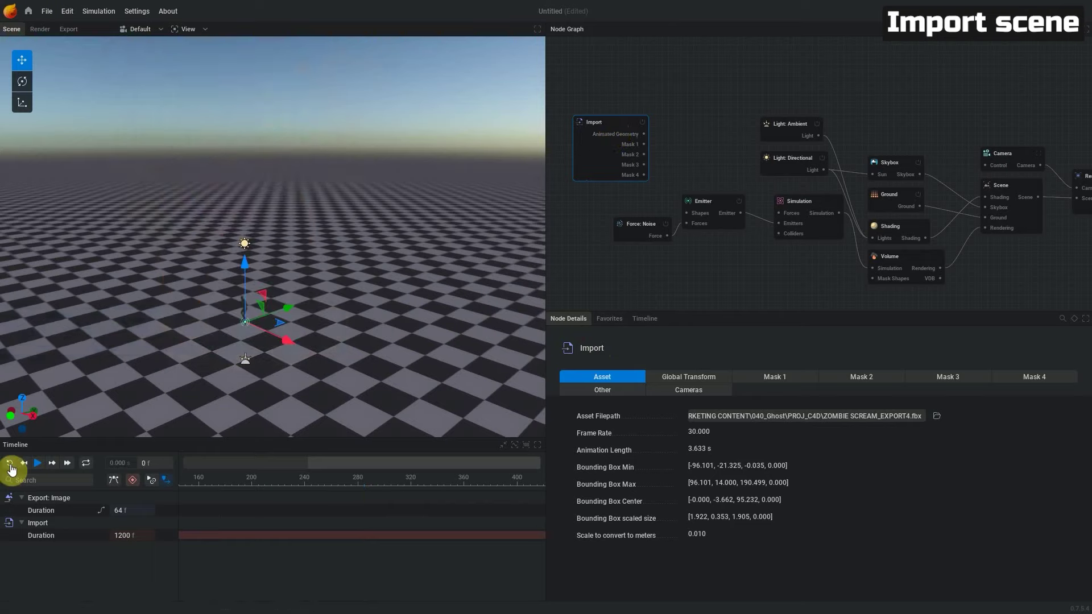
pyautogui.moveTo(244, 398)
pyautogui.mouseDown()
pyautogui.moveTo(312, 321)
pyautogui.moveTo(363, 298)
pyautogui.moveTo(359, 308)
pyautogui.moveTo(388, 324)
pyautogui.moveTo(391, 299)
pyautogui.moveTo(158, 341)
pyautogui.moveTo(148, 353)
pyautogui.moveTo(191, 349)
pyautogui.mouseUp()
pyautogui.moveTo(369, 340); pyautogui.dragTo(402, 335)
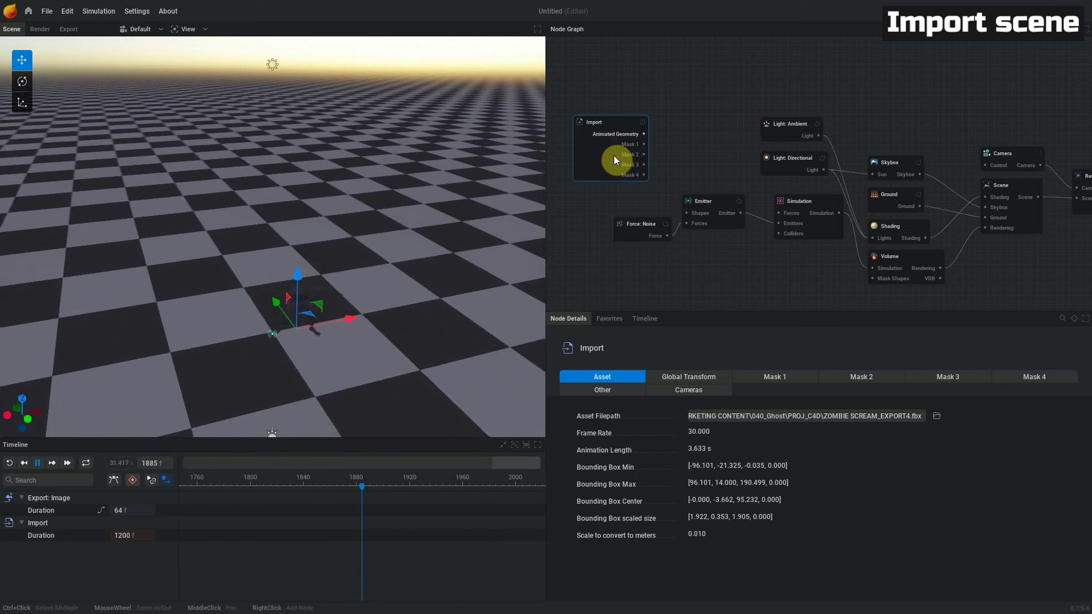
pyautogui.moveTo(643, 134); pyautogui.dragTo(643, 134)
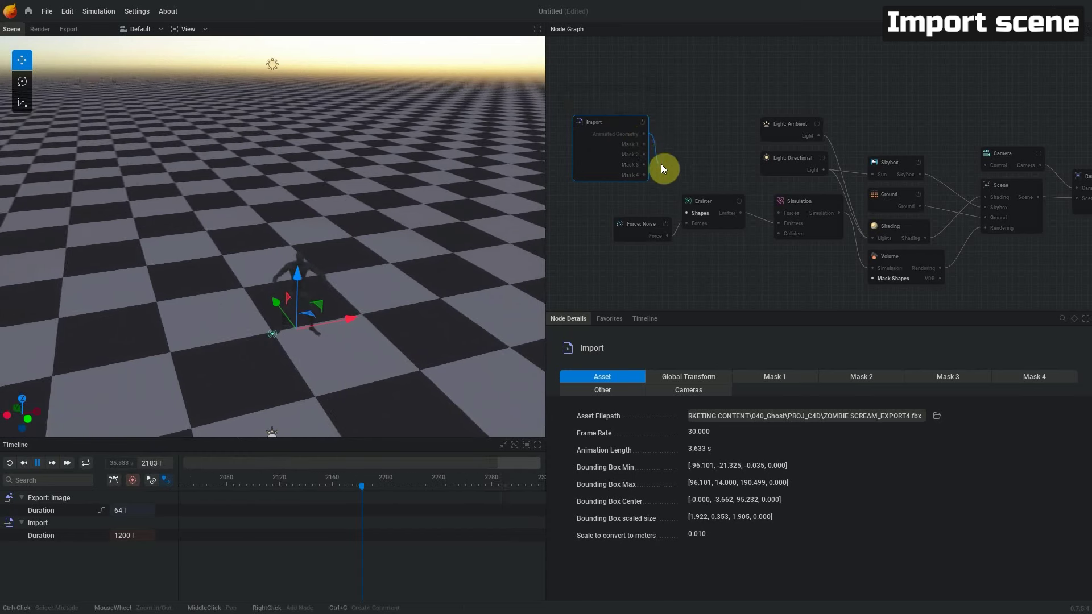
pyautogui.moveTo(687, 212); pyautogui.dragTo(688, 212)
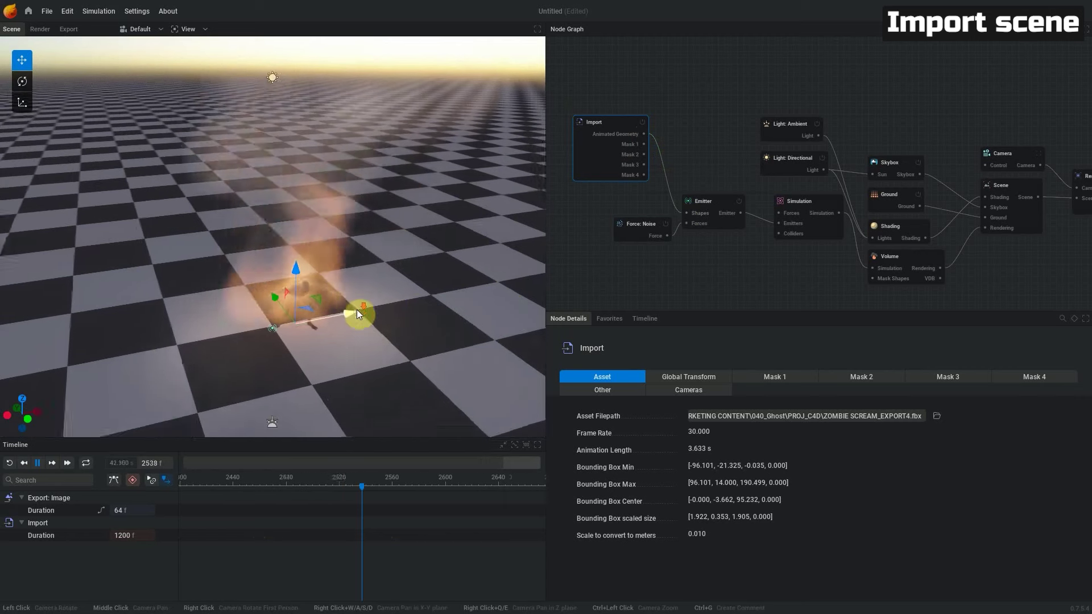
pyautogui.moveTo(357, 310); pyautogui.dragTo(272, 264)
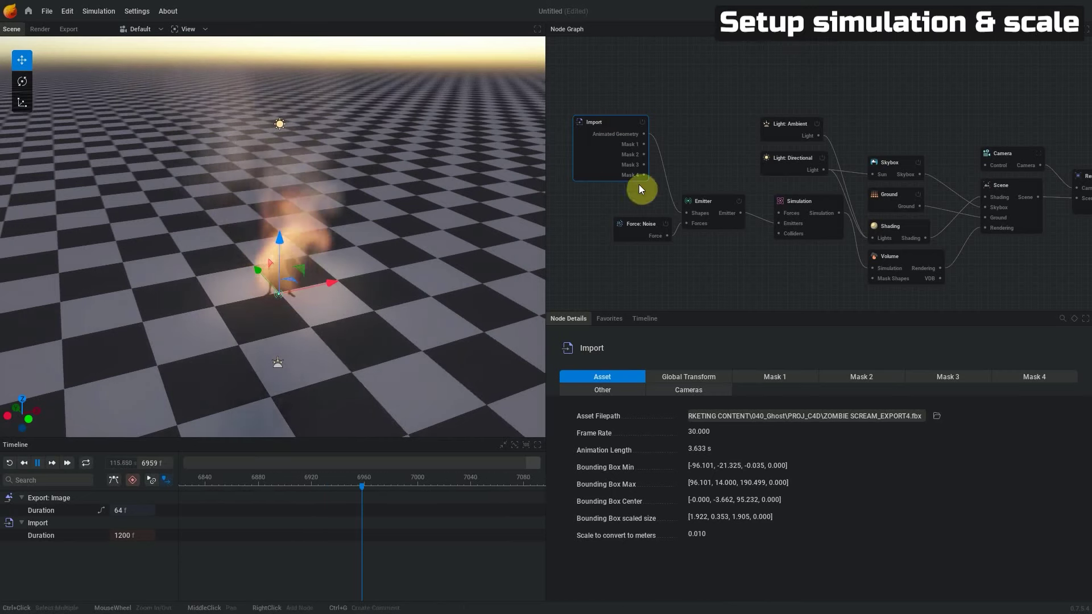
# Set the Import node's master scale to X 10 and check the enlarged burning monster from several angles.
pyautogui.click(691, 376)
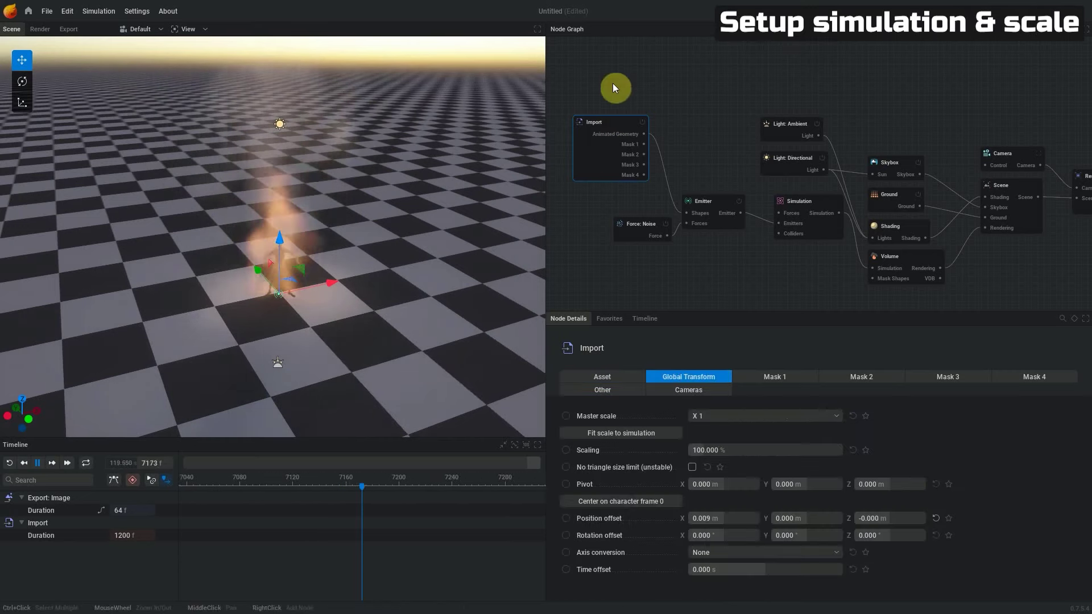
pyautogui.click(726, 416)
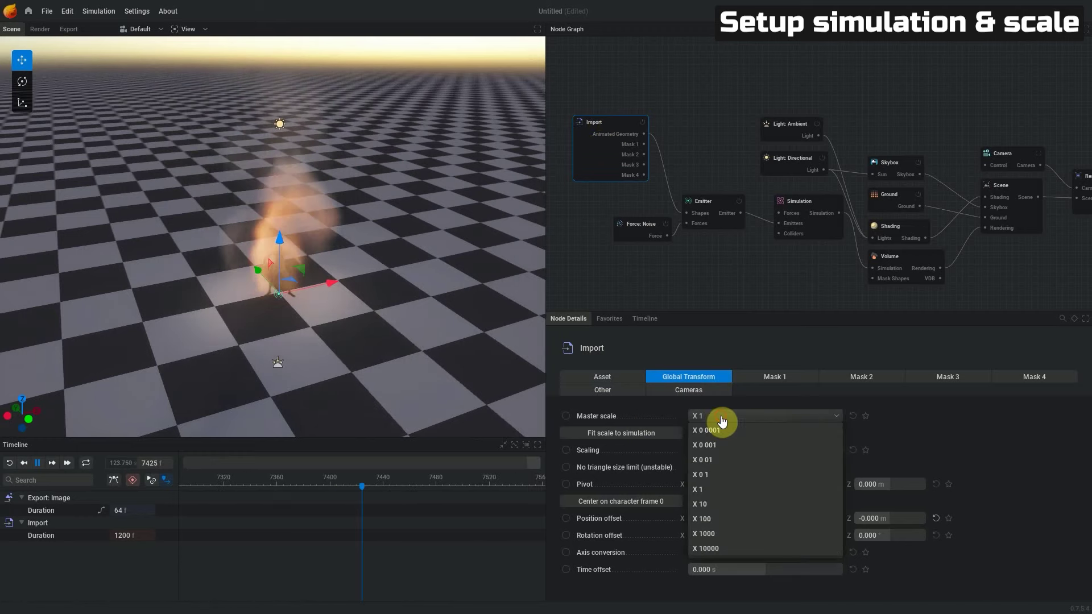
pyautogui.click(712, 505)
pyautogui.scroll(-8, 351, 270)
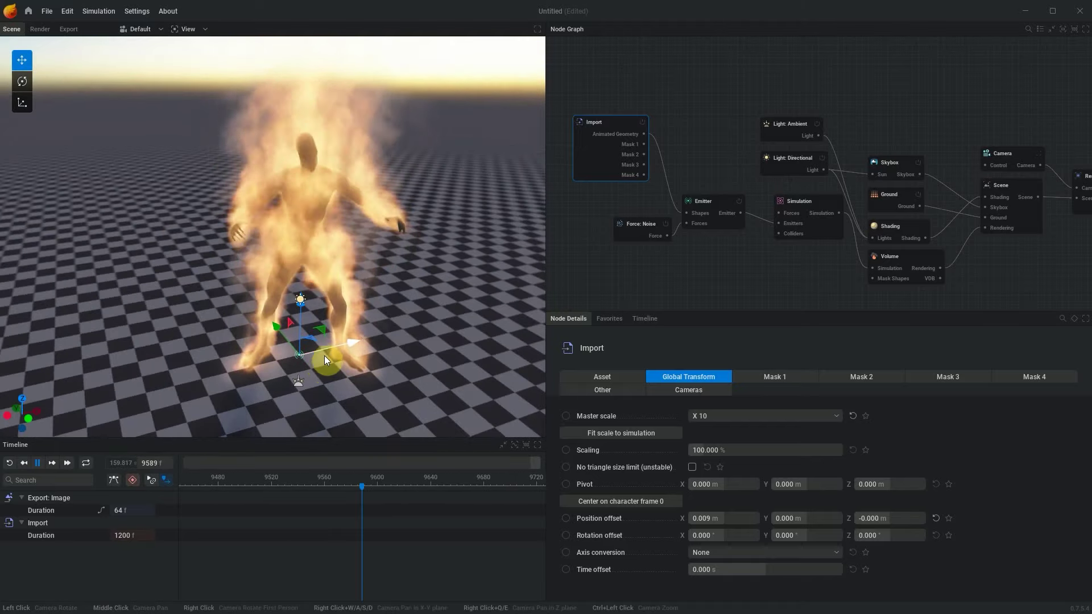
pyautogui.moveTo(296, 362)
pyautogui.mouseDown()
pyautogui.moveTo(324, 380)
pyautogui.moveTo(274, 372)
pyautogui.moveTo(288, 296)
pyautogui.mouseUp()
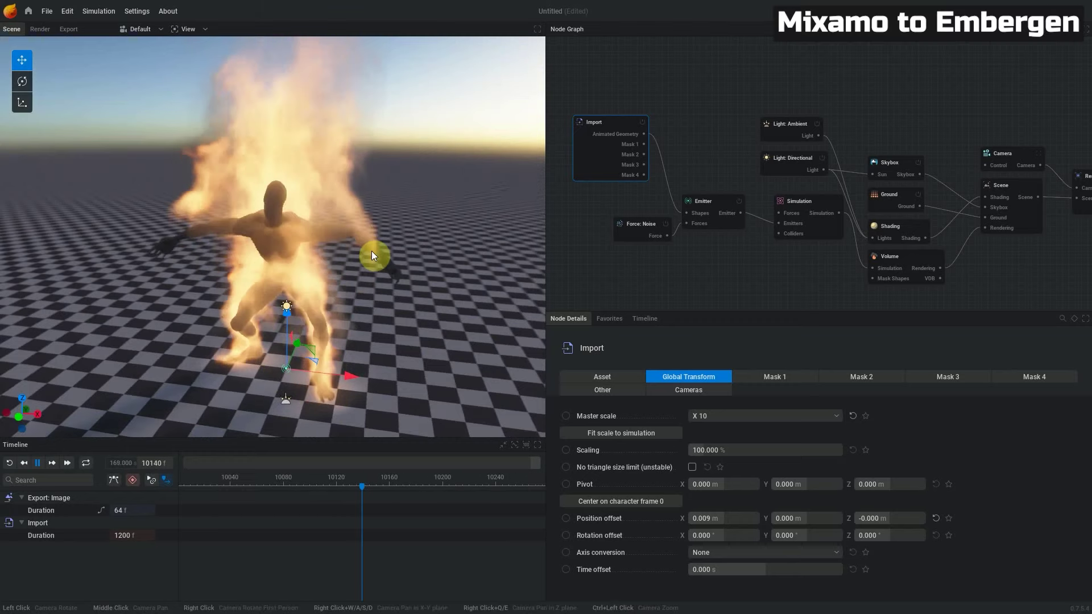
pyautogui.moveTo(260, 384)
pyautogui.mouseDown()
pyautogui.moveTo(397, 404)
pyautogui.moveTo(371, 368)
pyautogui.moveTo(302, 319)
pyautogui.mouseUp()
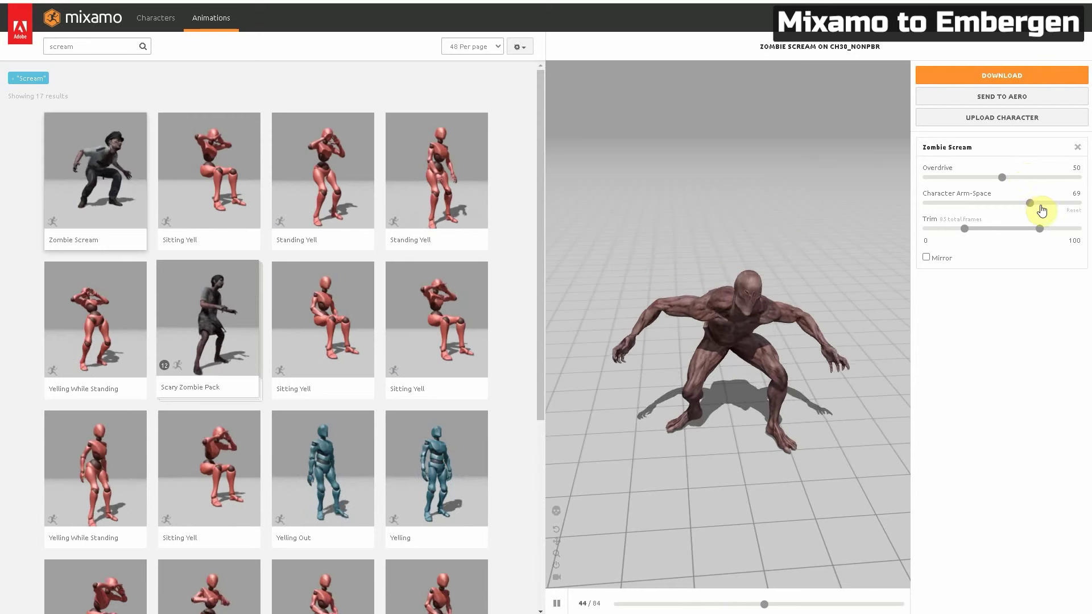
pyautogui.moveTo(1041, 211); pyautogui.dragTo(956, 235)
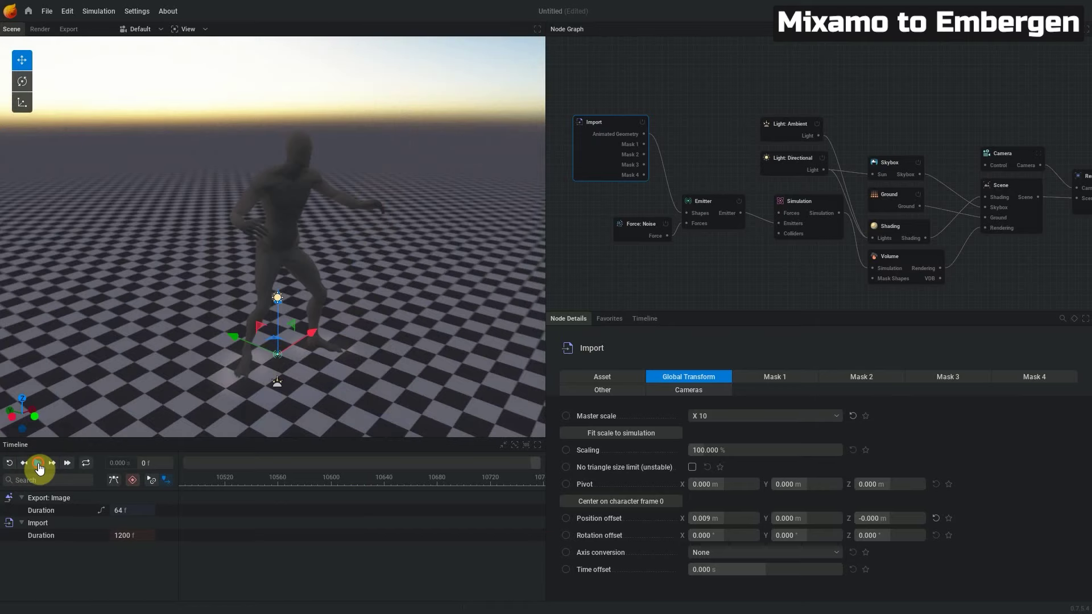
# Replay the simulation from its start, pause it around frame 435 and look over the node network from Import to Render.
pyautogui.click(39, 464)
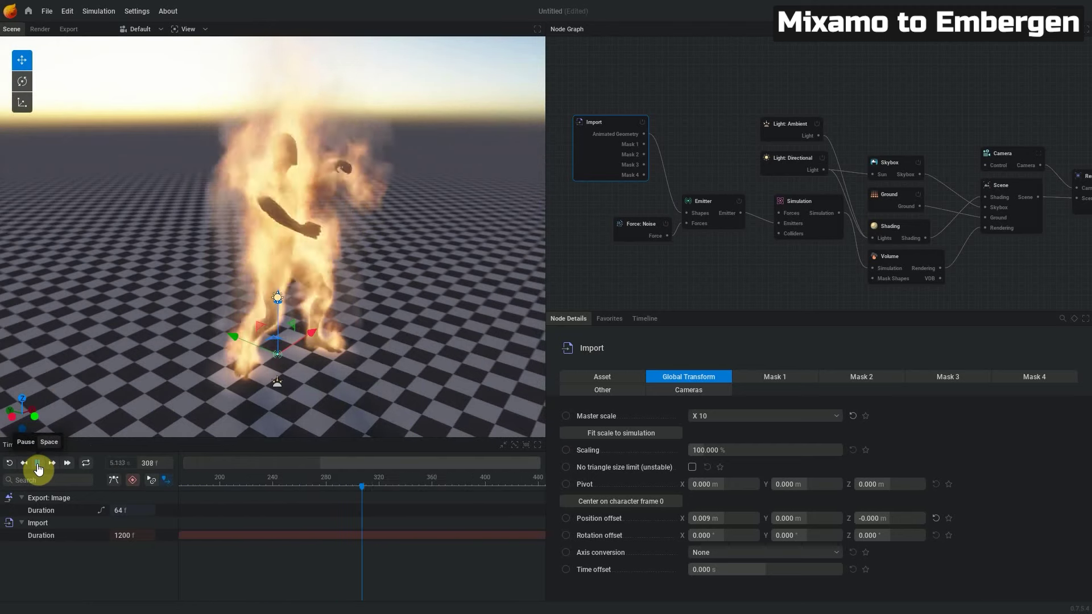
pyautogui.click(39, 464)
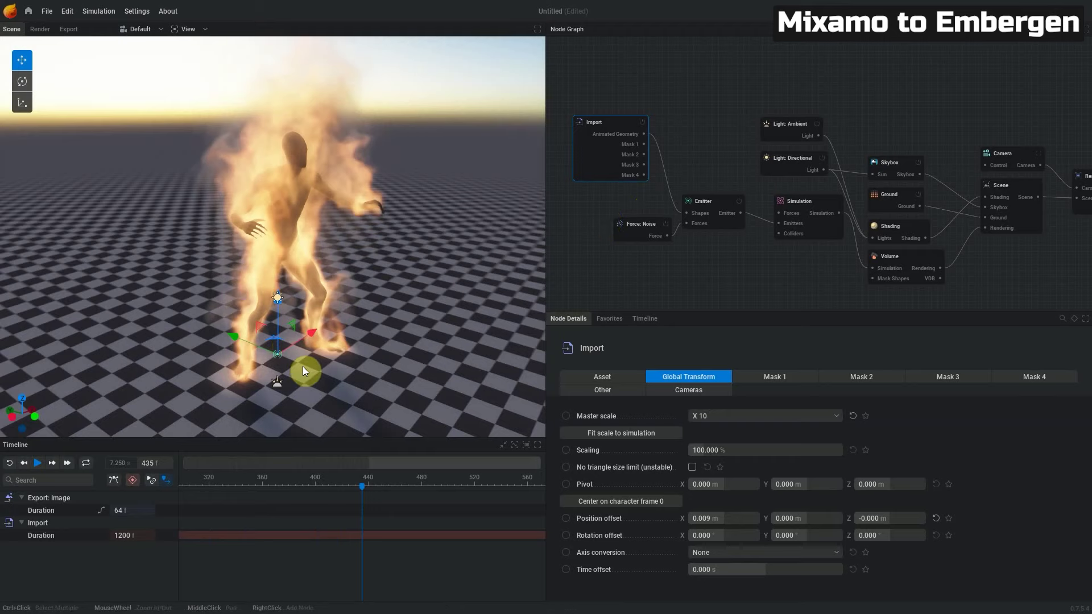
pyautogui.moveTo(886, 165); pyautogui.dragTo(810, 146, button='middle')
pyautogui.moveTo(1067, 111); pyautogui.dragTo(675, 233)
pyautogui.moveTo(656, 257); pyautogui.dragTo(751, 283, button='middle')
pyautogui.click(230, 315)
pyautogui.moveTo(877, 165); pyautogui.dragTo(817, 152, button='middle')
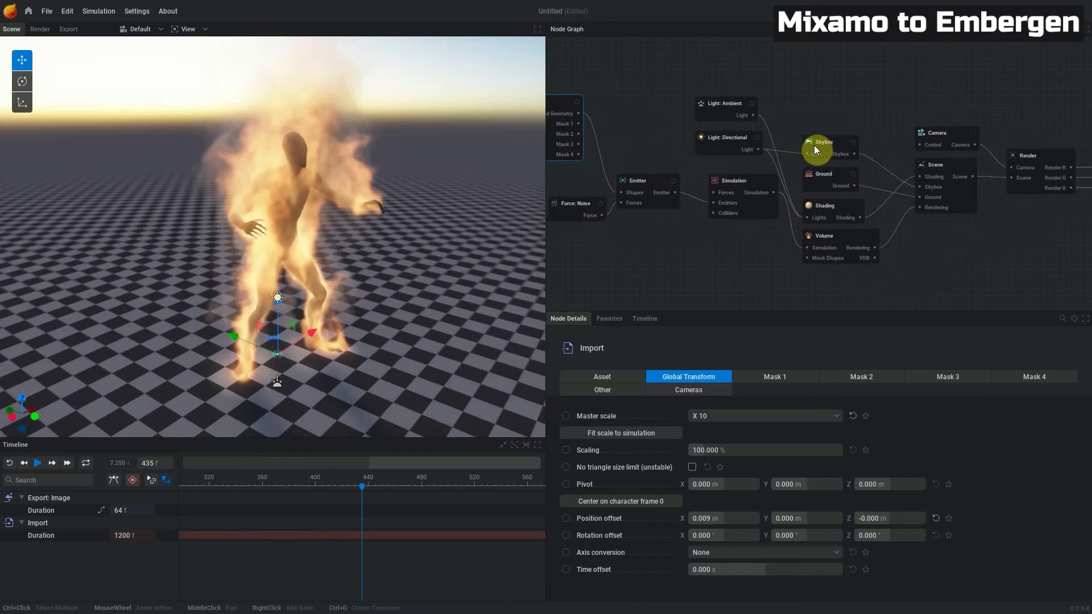
pyautogui.moveTo(1066, 111); pyautogui.dragTo(636, 234)
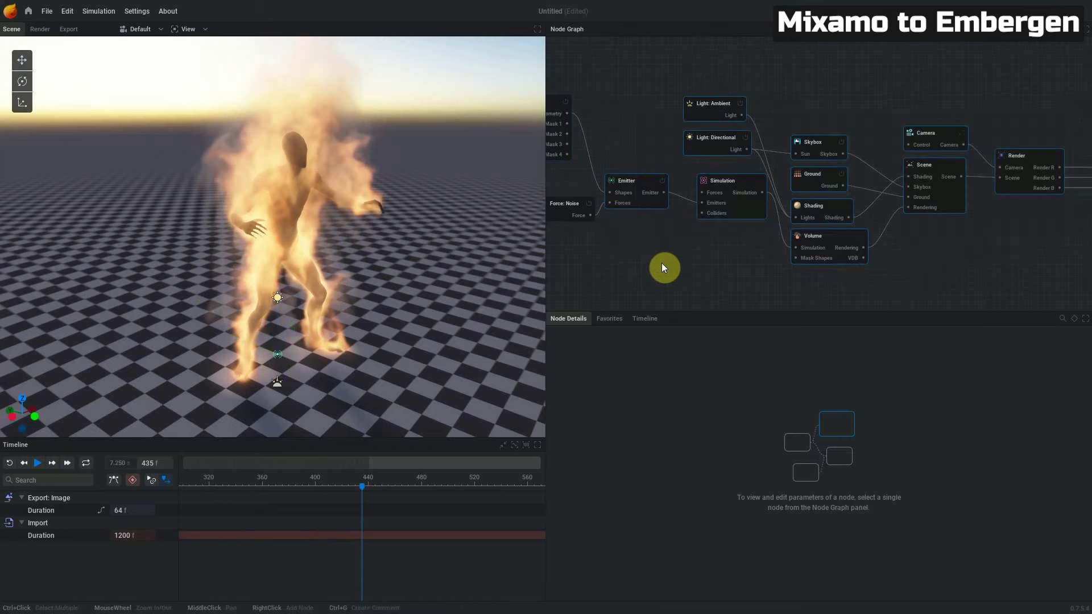
pyautogui.moveTo(663, 268); pyautogui.dragTo(753, 265, button='middle')
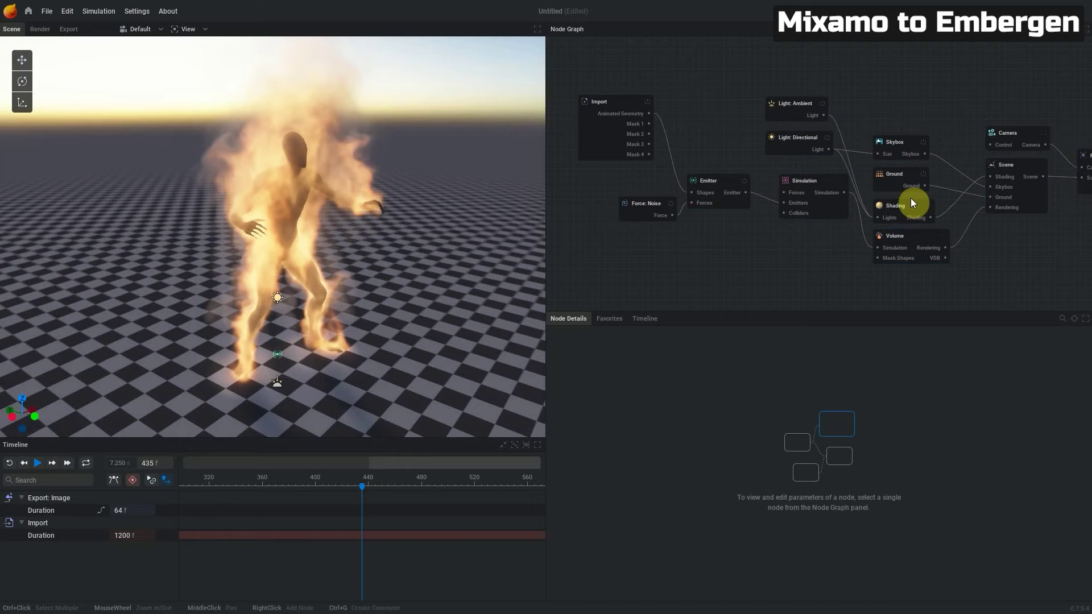
pyautogui.moveTo(943, 207)
pyautogui.mouseDown()
pyautogui.moveTo(721, 217)
pyautogui.moveTo(713, 195)
pyautogui.mouseUp()
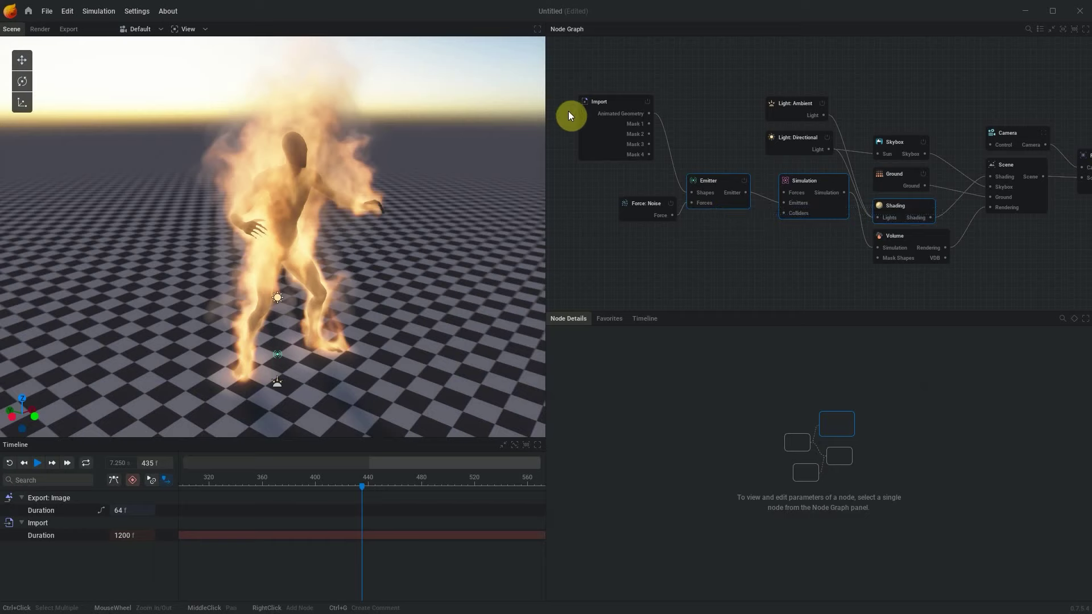
pyautogui.moveTo(555, 92); pyautogui.dragTo(1044, 262)
pyautogui.click(956, 251)
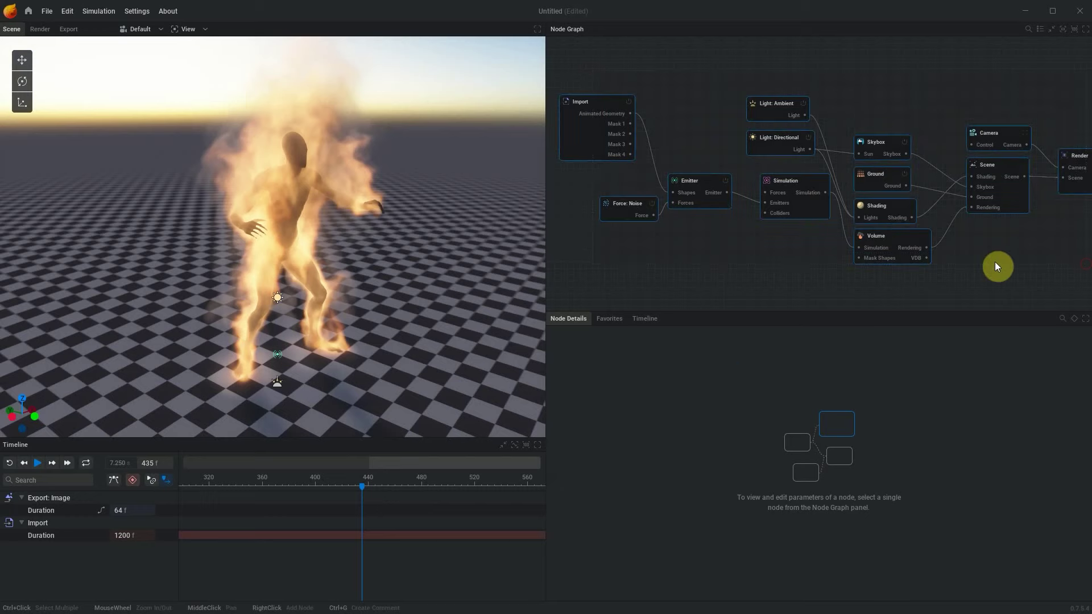
# Compare the parameters of the Emitter, Simulation and Shading nodes without changing them.
pyautogui.click(701, 182)
pyautogui.click(799, 182)
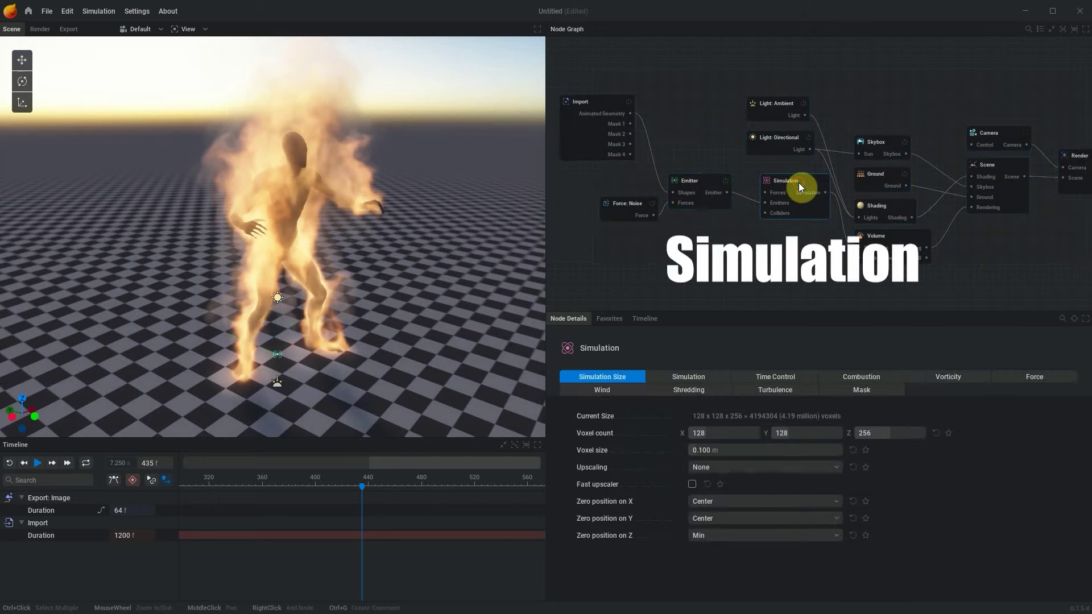
pyautogui.click(876, 204)
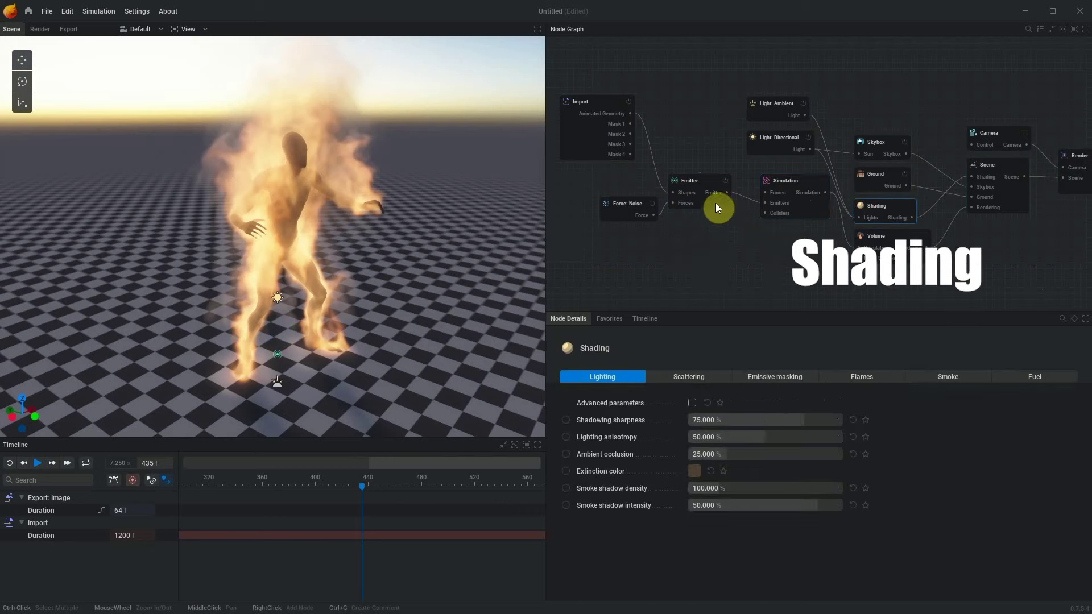
pyautogui.click(705, 185)
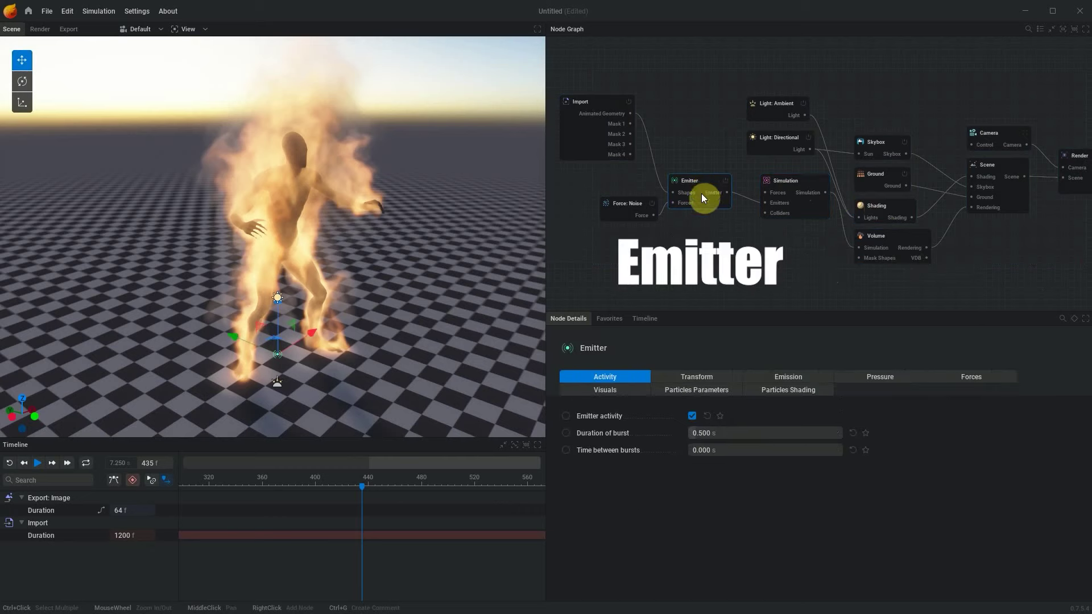
pyautogui.click(766, 208)
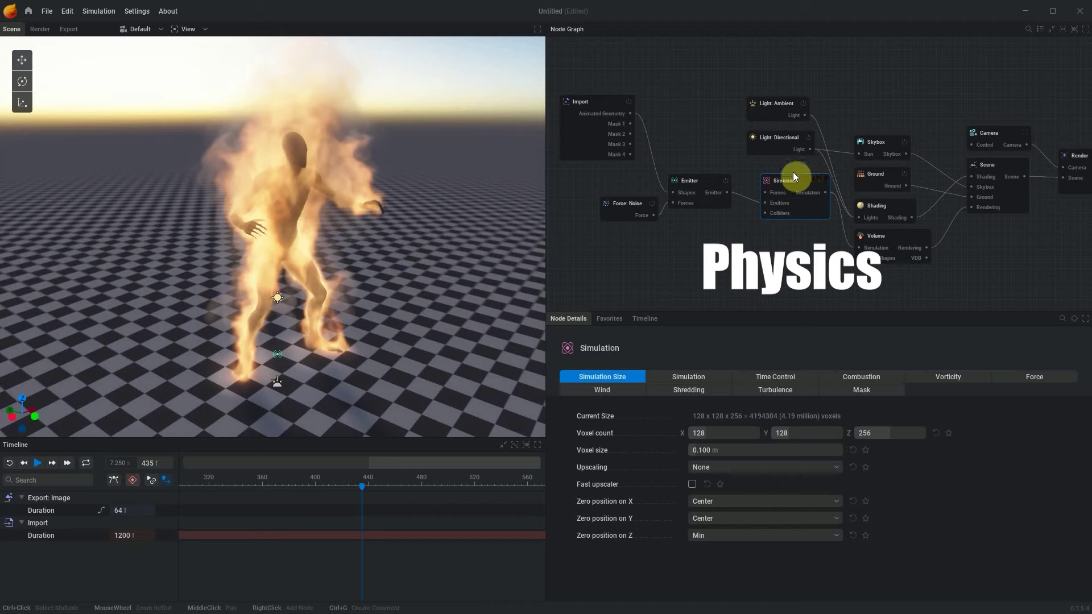
pyautogui.click(866, 202)
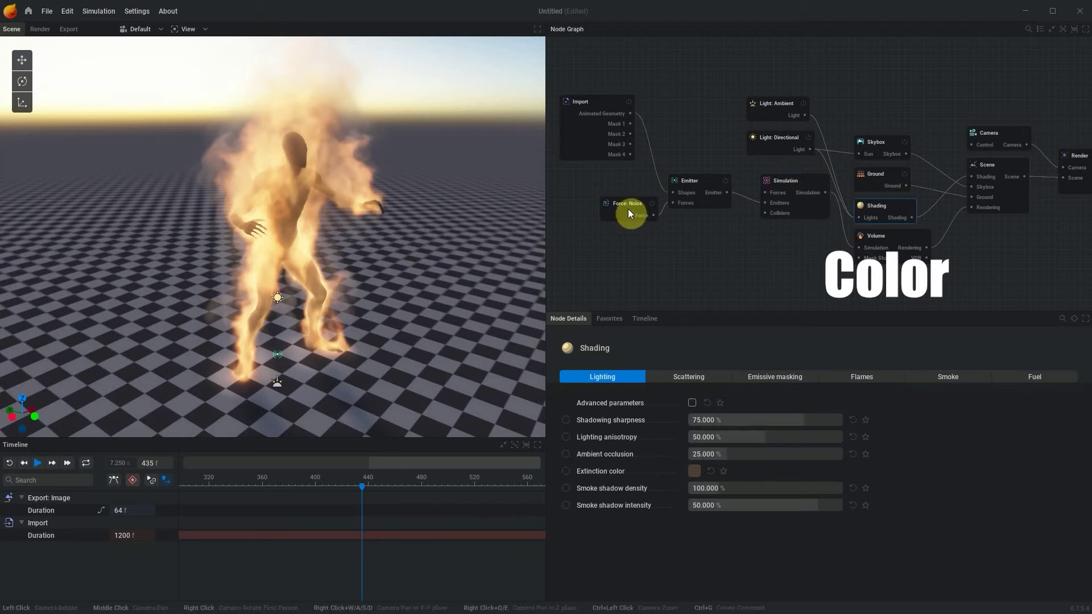
pyautogui.click(703, 185)
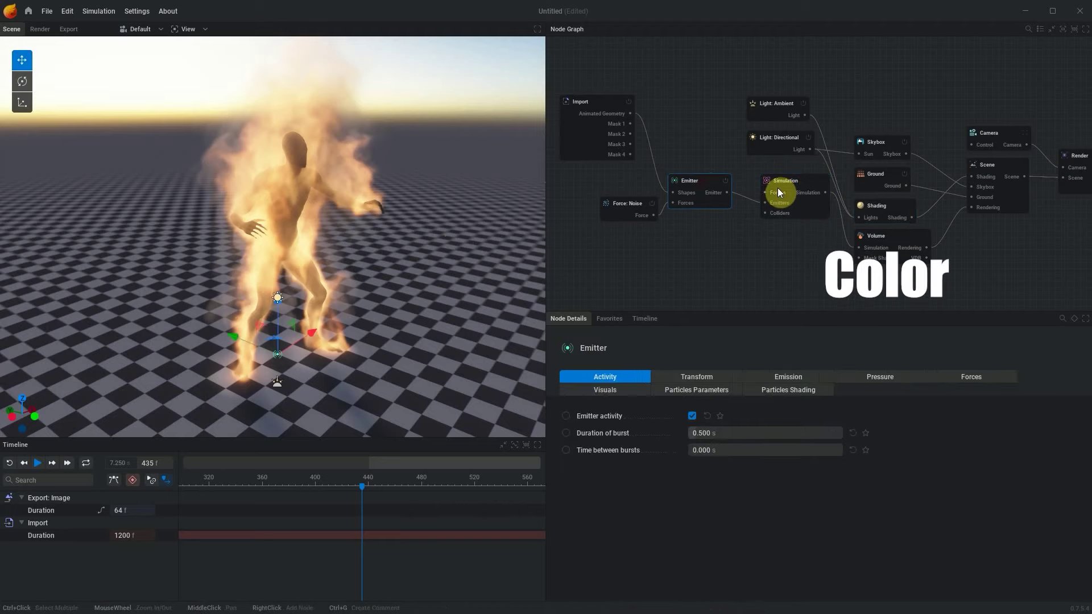
pyautogui.click(884, 213)
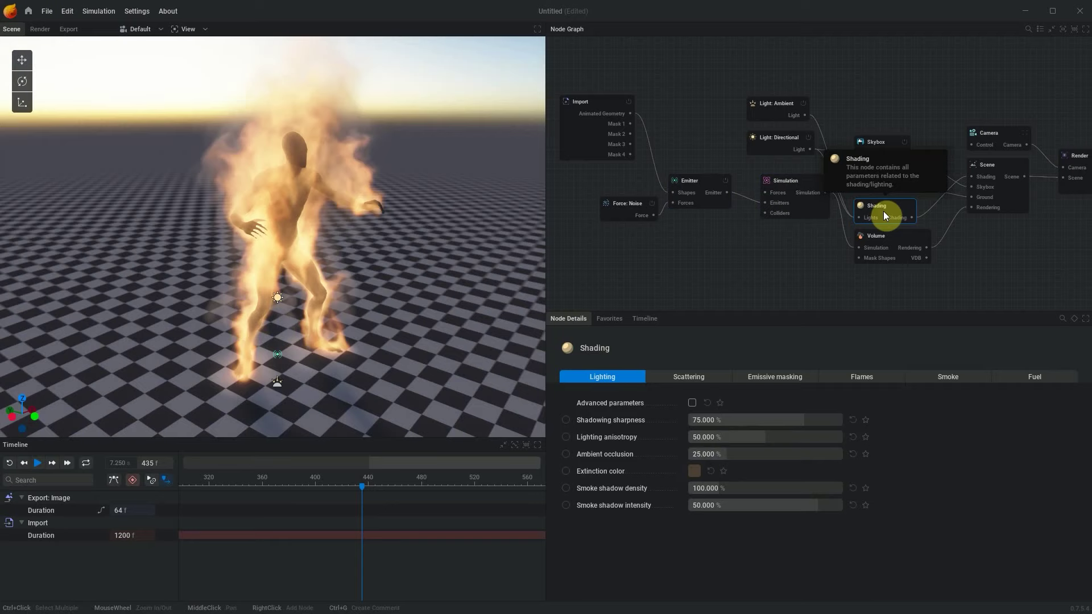
# Resume the simulation and view the burning monster from other sides.
pyautogui.moveTo(599, 68); pyautogui.dragTo(1086, 259)
pyautogui.moveTo(318, 341)
pyautogui.mouseDown()
pyautogui.moveTo(302, 346)
pyautogui.moveTo(360, 353)
pyautogui.moveTo(370, 344)
pyautogui.moveTo(248, 337)
pyautogui.moveTo(298, 356)
pyautogui.moveTo(402, 336)
pyautogui.moveTo(283, 335)
pyautogui.mouseUp()
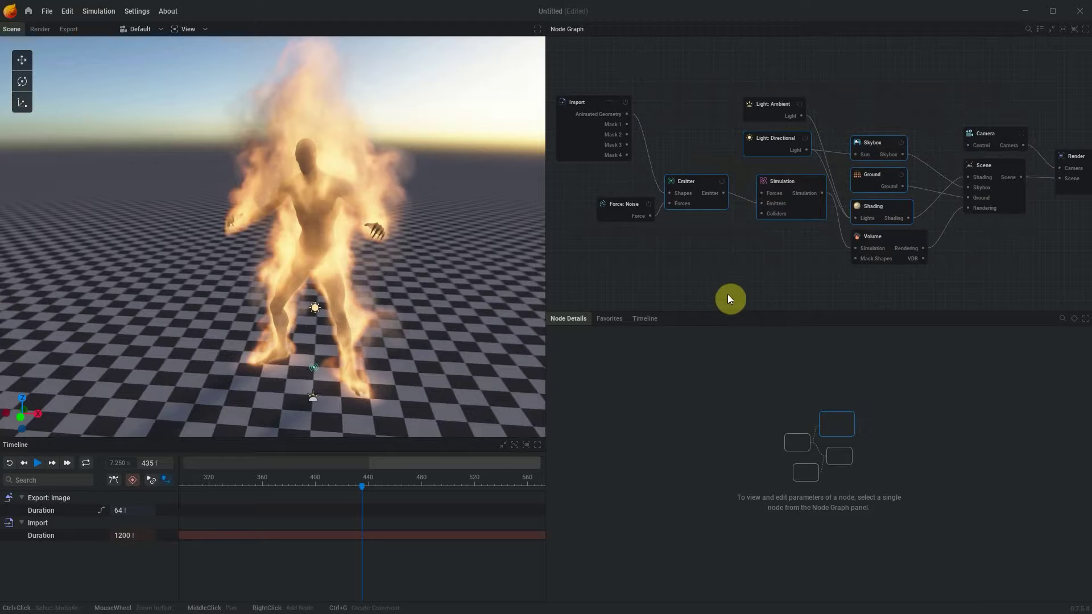
pyautogui.moveTo(307, 385)
pyautogui.mouseDown()
pyautogui.moveTo(265, 387)
pyautogui.moveTo(384, 380)
pyautogui.moveTo(231, 382)
pyautogui.moveTo(210, 366)
pyautogui.moveTo(308, 384)
pyautogui.moveTo(171, 420)
pyautogui.moveTo(195, 385)
pyautogui.mouseUp()
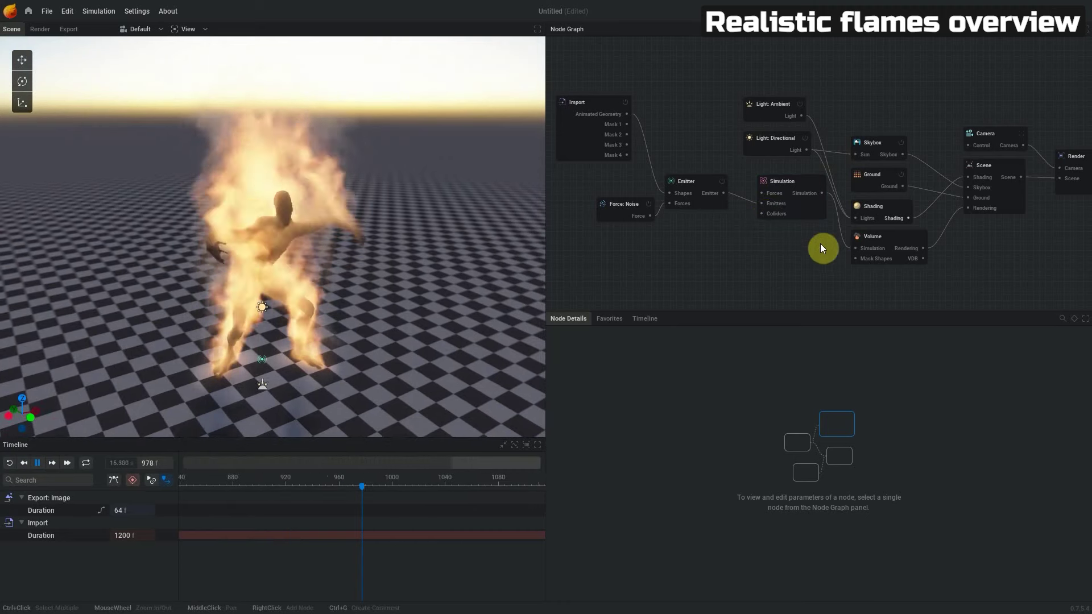
pyautogui.moveTo(1056, 241)
pyautogui.mouseDown(button='middle')
pyautogui.moveTo(995, 244)
pyautogui.moveTo(1028, 247)
pyautogui.mouseUp(button='middle')
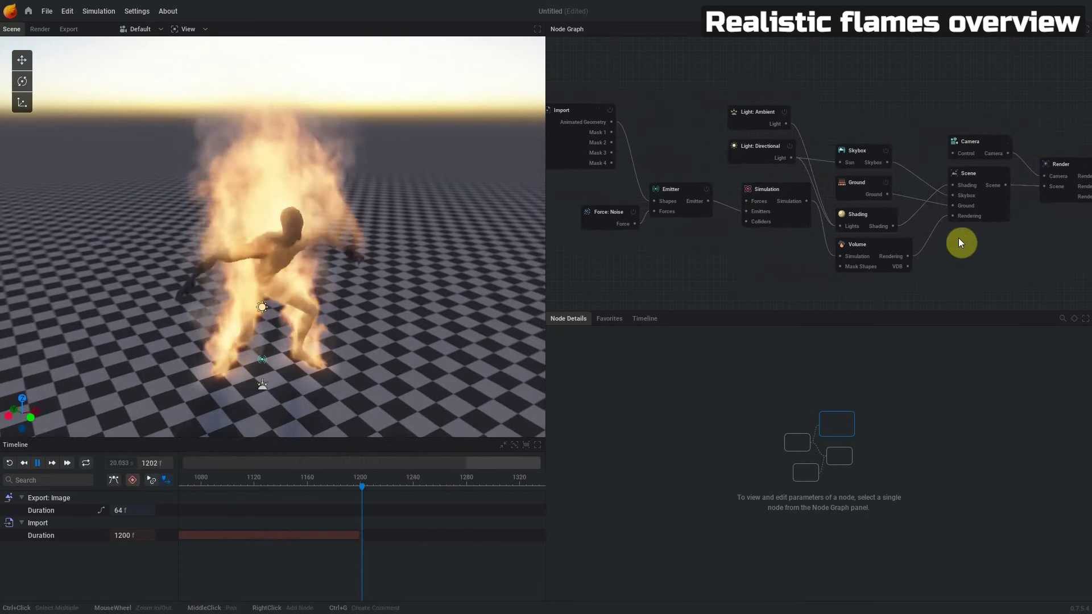
# In the Shading node's Flames settings, enable flames translucency and set the translucency level to about 3866.667 %.
pyautogui.click(873, 218)
pyautogui.moveTo(871, 215)
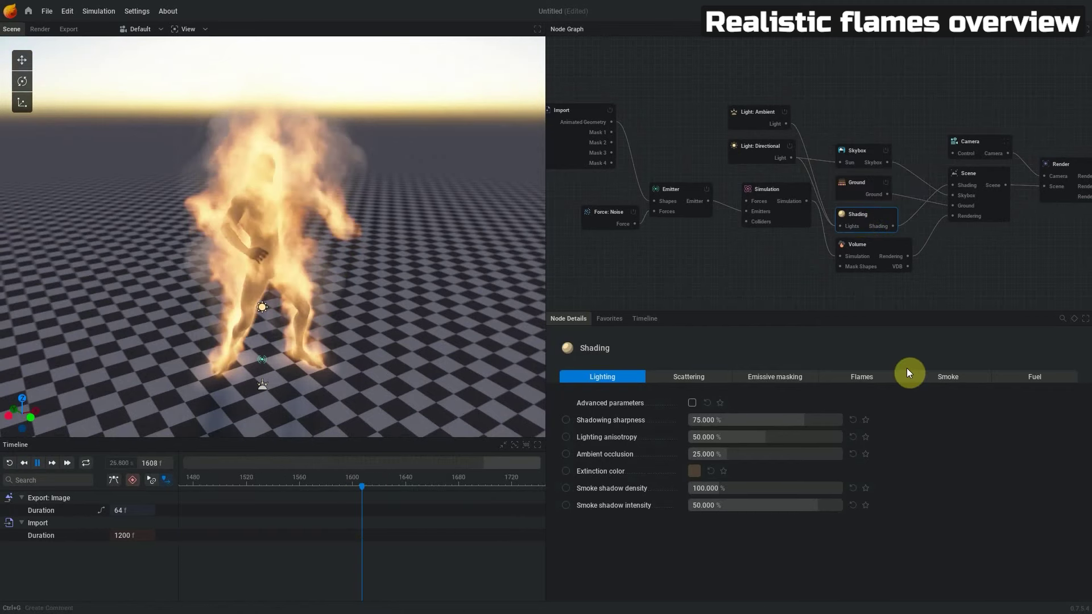
pyautogui.click(860, 378)
pyautogui.scroll(-3, 902, 524)
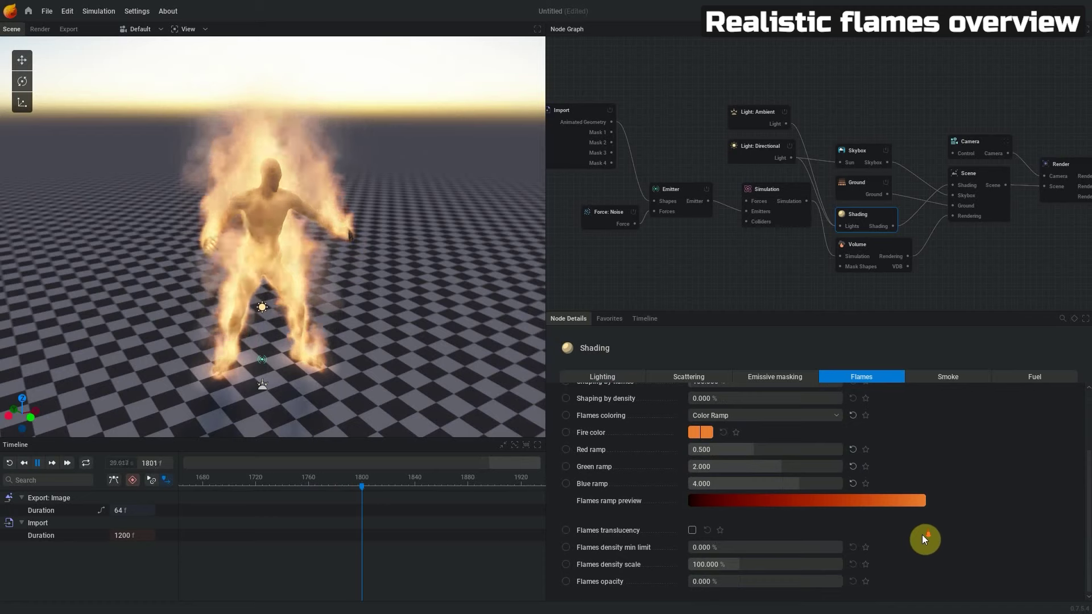
pyautogui.moveTo(603, 530)
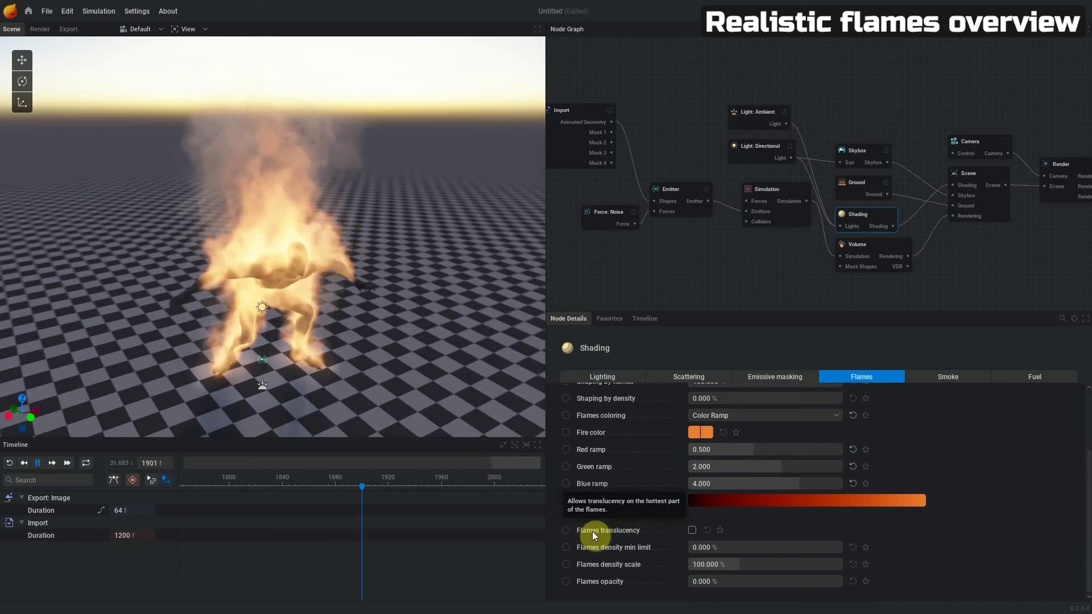
pyautogui.click(693, 530)
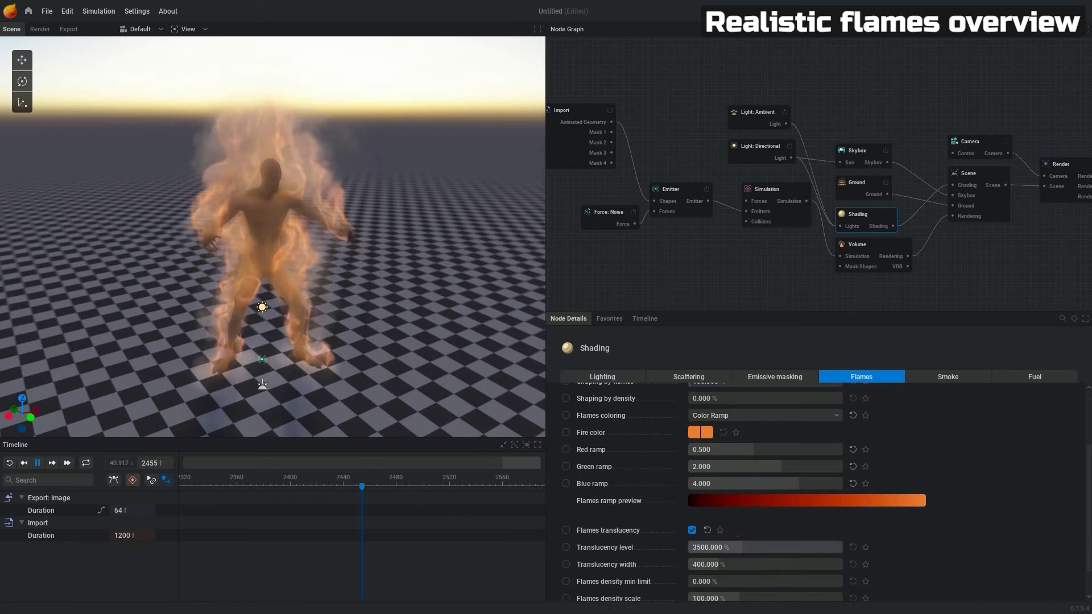
pyautogui.moveTo(725, 545); pyautogui.dragTo(731, 545)
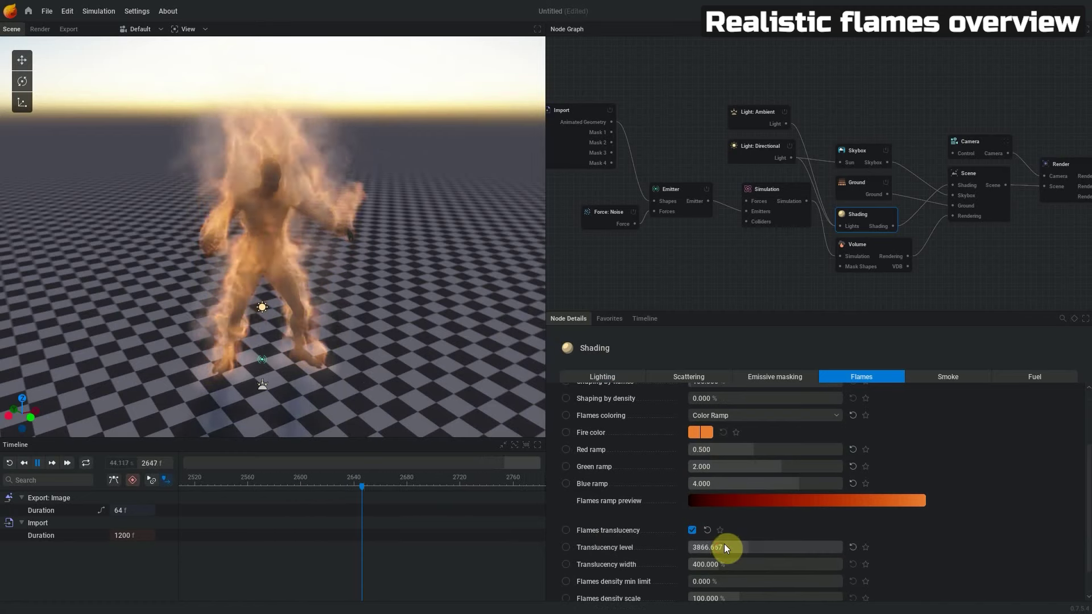
# Raise the Shading node's flames density min limit to about 4.333 % and check the flames from several angles.
pyautogui.scroll(-2, 640, 585)
pyautogui.moveTo(591, 551)
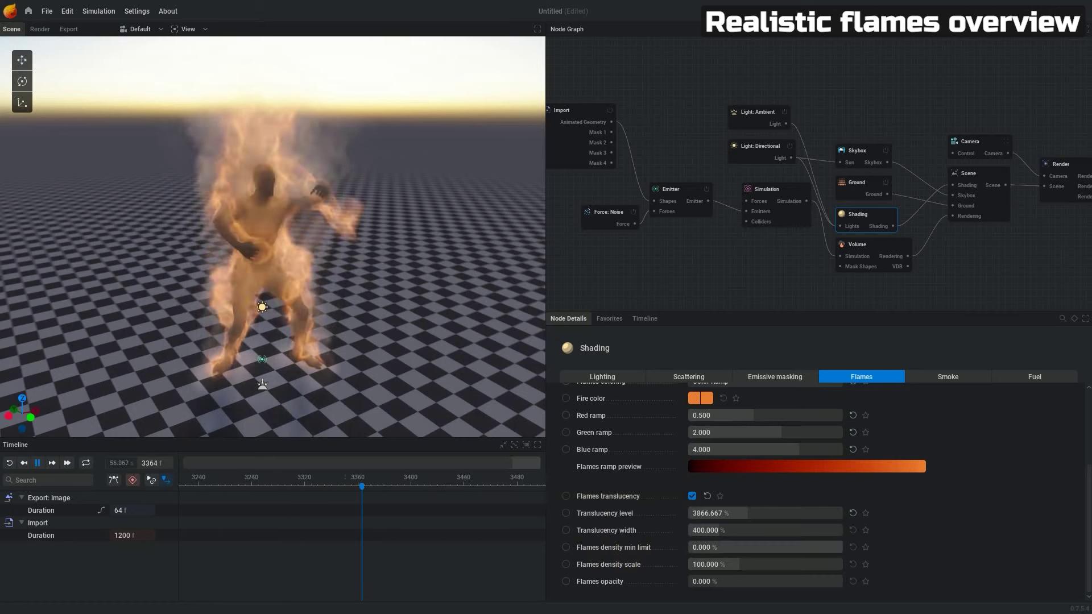
pyautogui.moveTo(706, 548); pyautogui.dragTo(734, 550)
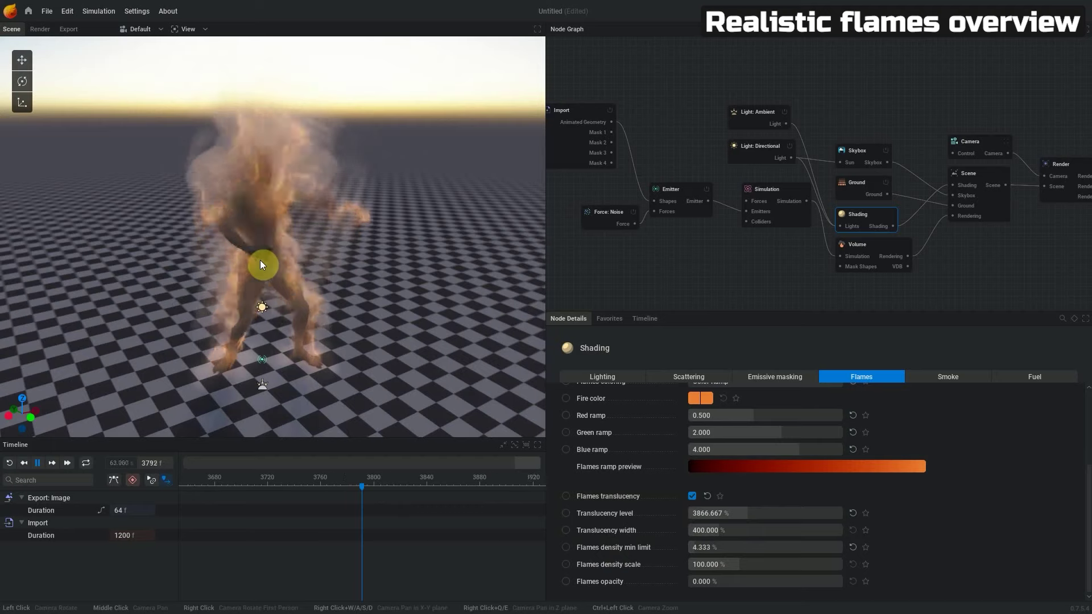
pyautogui.moveTo(305, 353)
pyautogui.mouseDown()
pyautogui.moveTo(239, 353)
pyautogui.moveTo(204, 324)
pyautogui.moveTo(294, 339)
pyautogui.mouseUp()
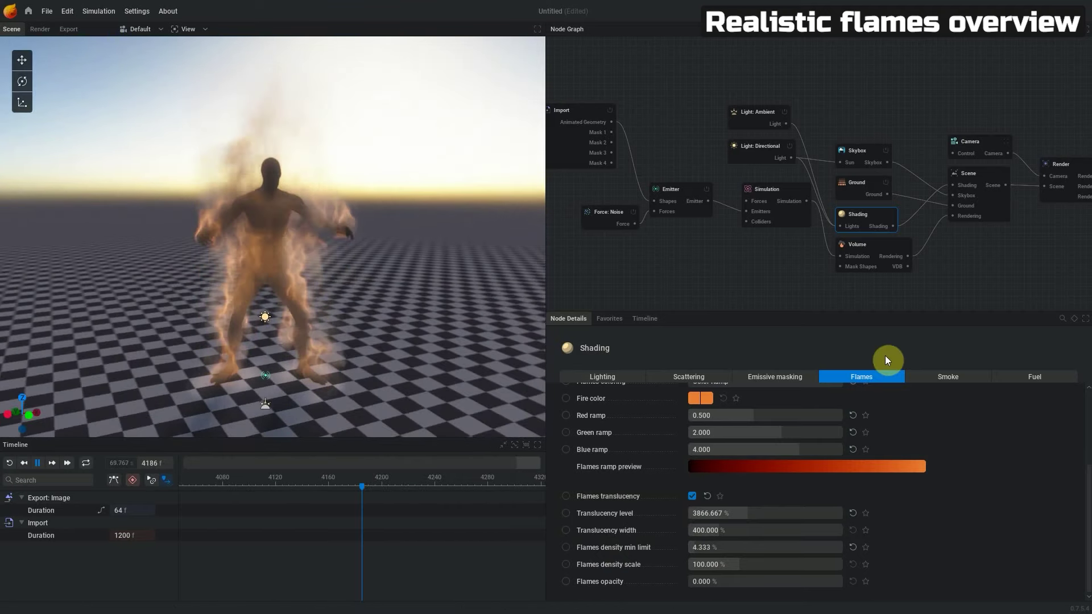
pyautogui.moveTo(287, 358)
pyautogui.mouseDown()
pyautogui.moveTo(322, 373)
pyautogui.moveTo(185, 373)
pyautogui.mouseUp()
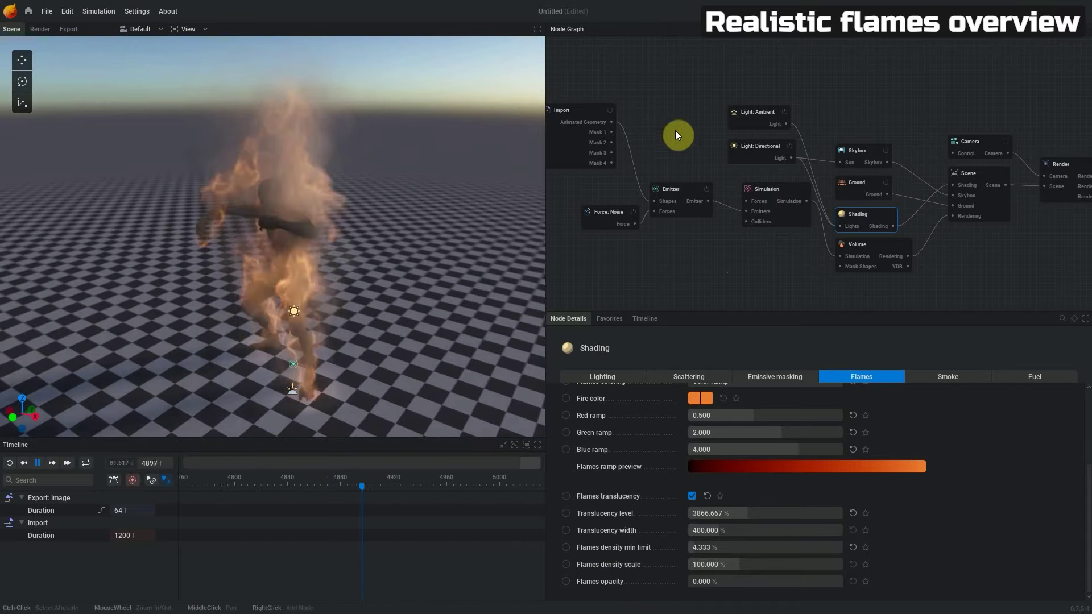
# Turn off flame rendering in the Shading node's Flames settings and briefly play the simulation to view only the smoke.
pyautogui.moveTo(567, 73); pyautogui.dragTo(1021, 258)
pyautogui.click(617, 174)
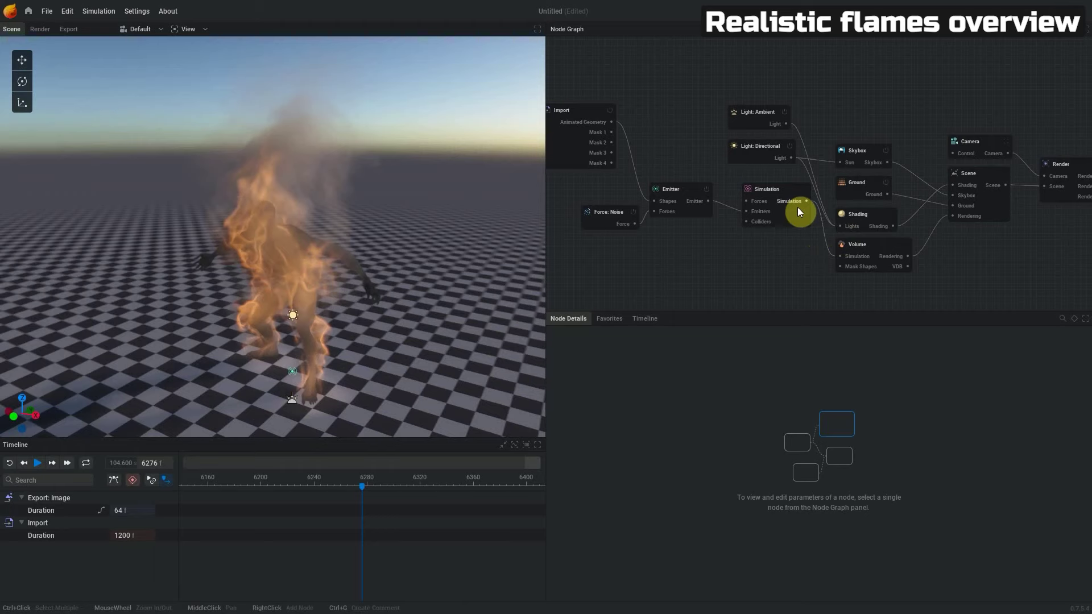
pyautogui.click(869, 225)
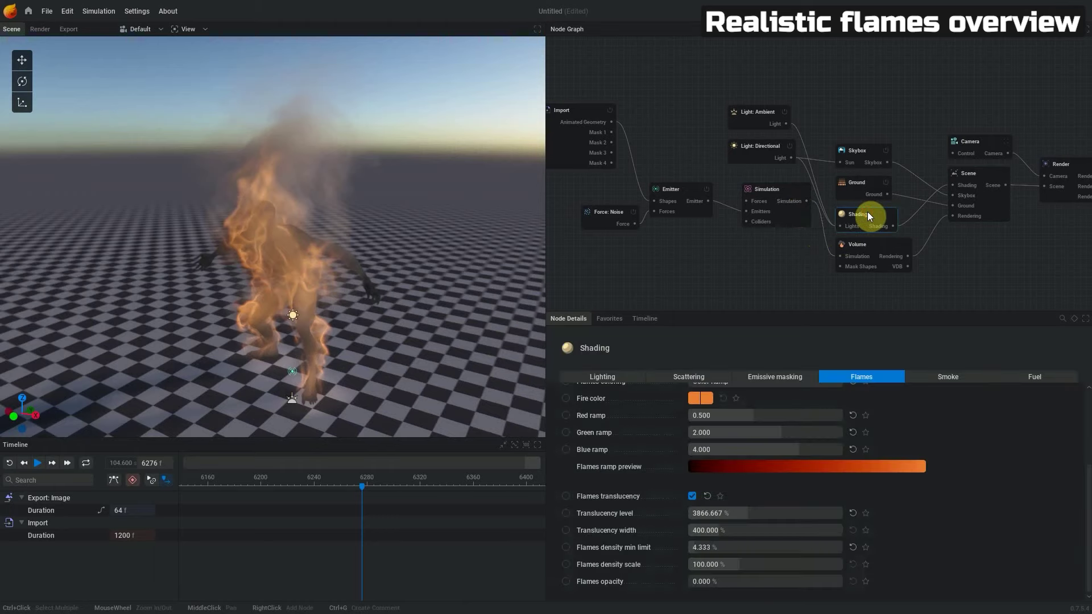
pyautogui.scroll(3, 624, 460)
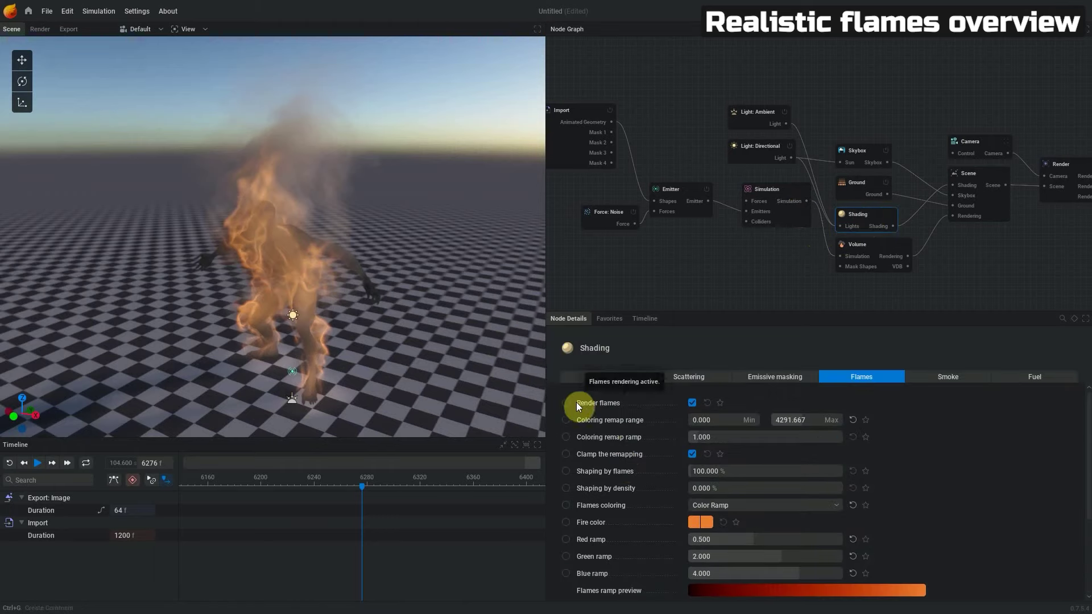
pyautogui.click(693, 404)
pyautogui.moveTo(256, 380); pyautogui.dragTo(306, 382)
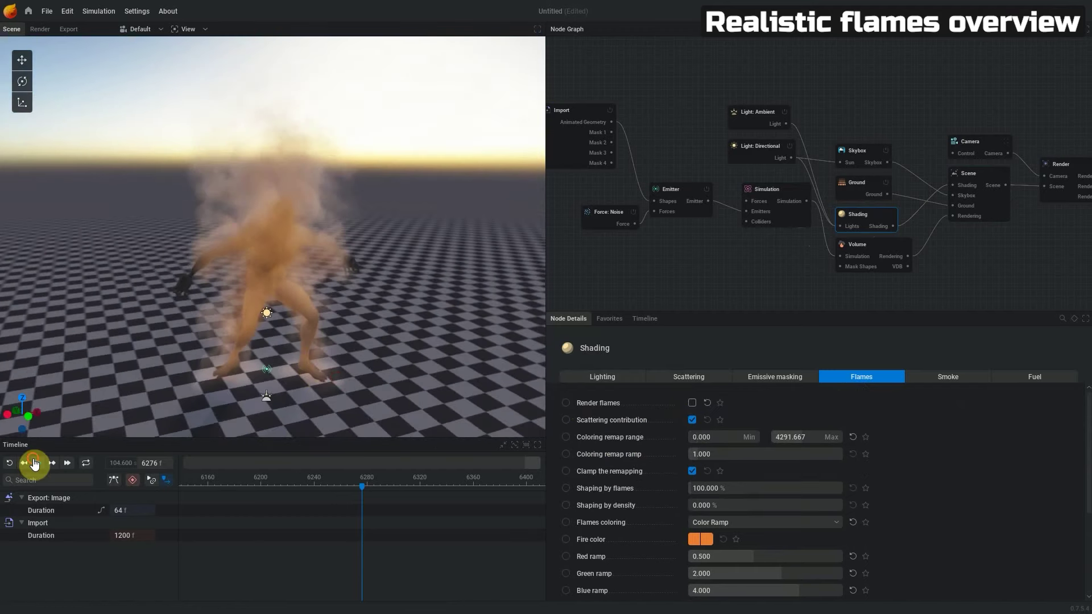
pyautogui.click(34, 464)
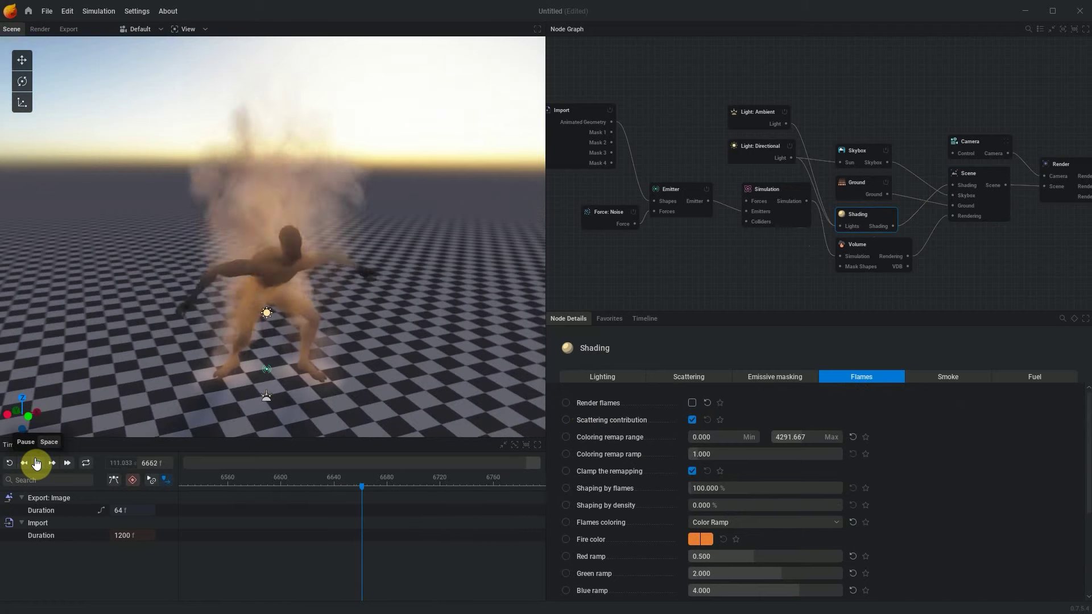
pyautogui.click(41, 464)
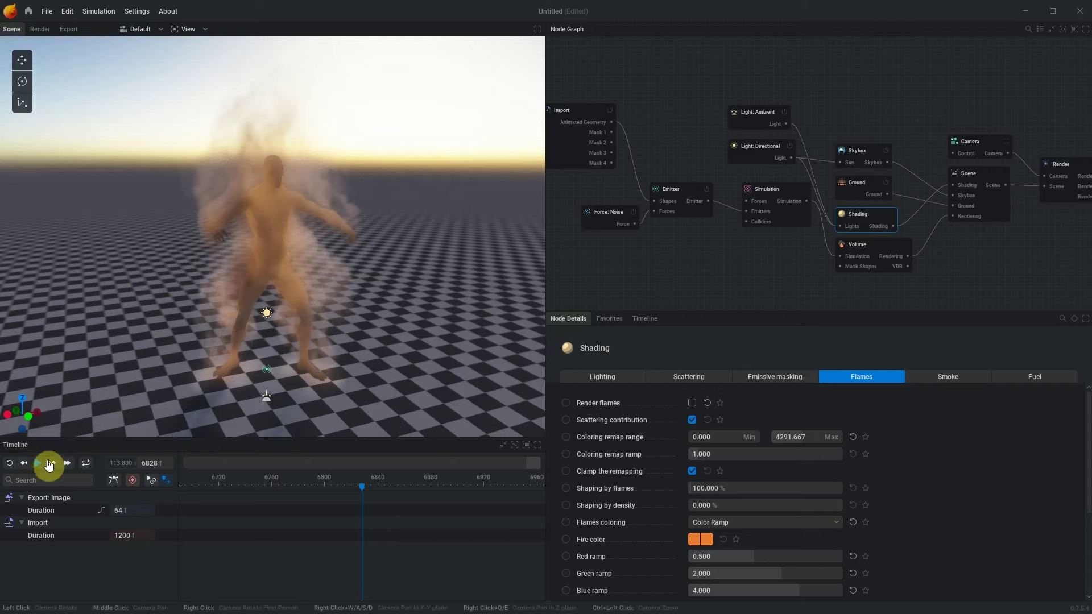
# Examine the smoke's color from several angles and distances, and look through the Shading node's Lighting and Scattering settings.
pyautogui.moveTo(216, 407)
pyautogui.mouseDown()
pyautogui.moveTo(253, 361)
pyautogui.moveTo(268, 383)
pyautogui.moveTo(350, 393)
pyautogui.moveTo(195, 385)
pyautogui.moveTo(459, 373)
pyautogui.moveTo(319, 380)
pyautogui.moveTo(329, 339)
pyautogui.mouseUp()
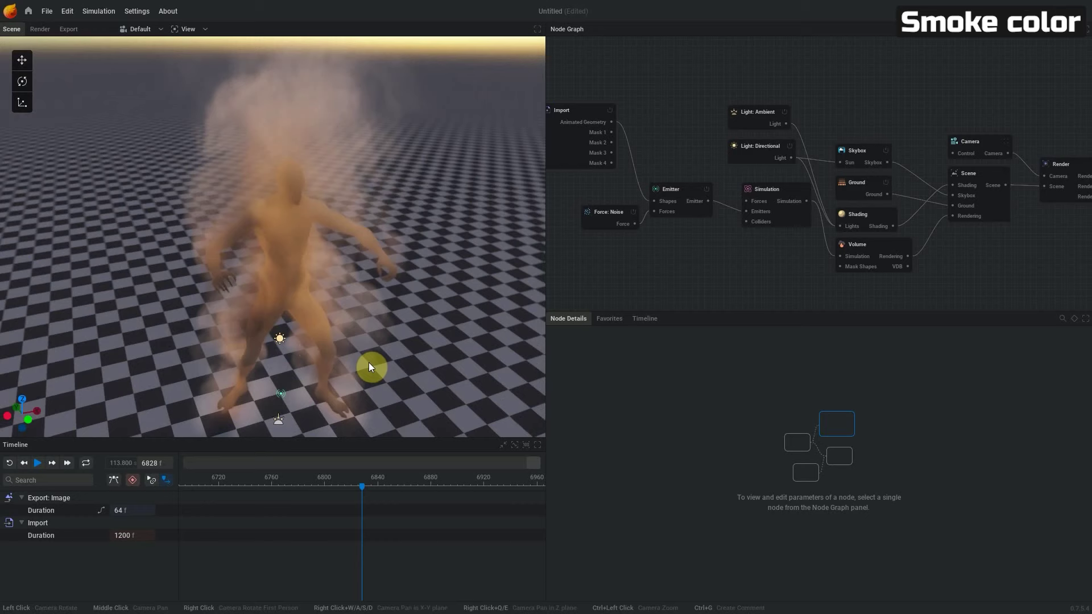
pyautogui.moveTo(408, 328); pyautogui.dragTo(444, 355)
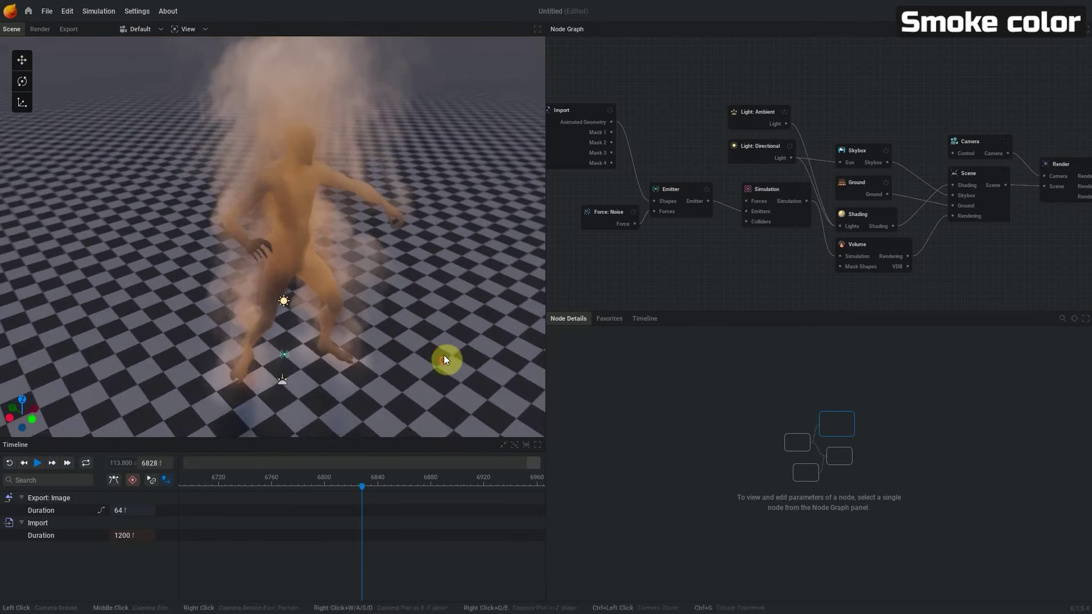
pyautogui.click(863, 216)
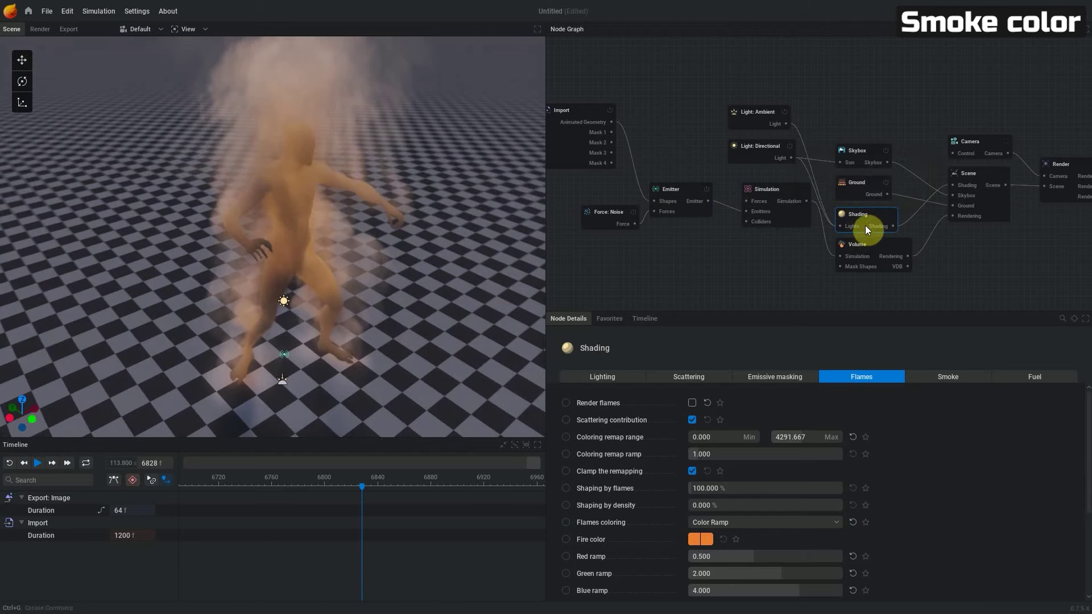
pyautogui.moveTo(247, 220); pyautogui.dragTo(312, 282)
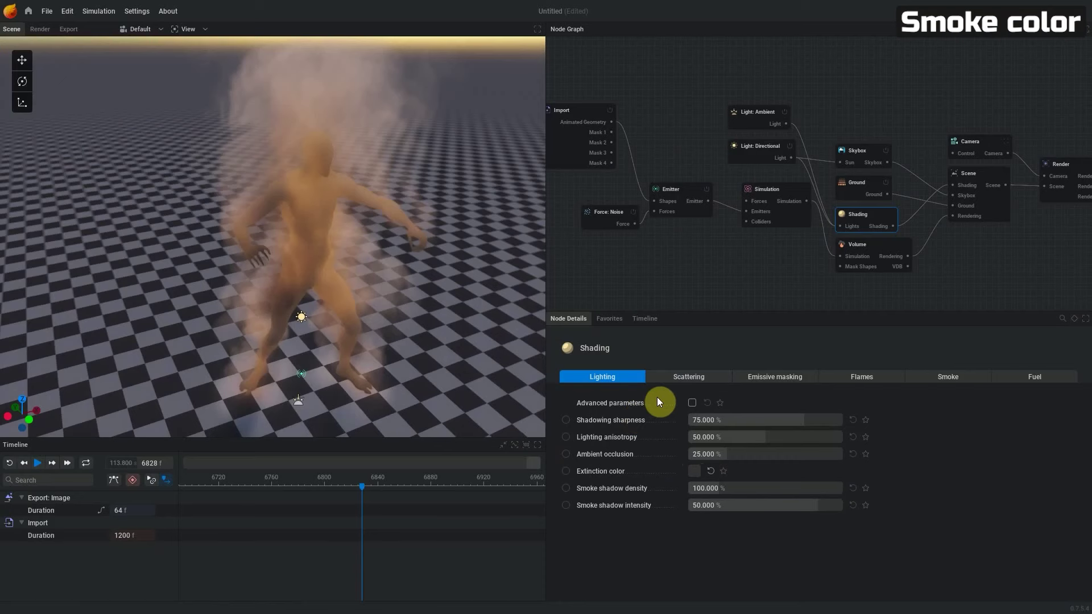
pyautogui.click(678, 375)
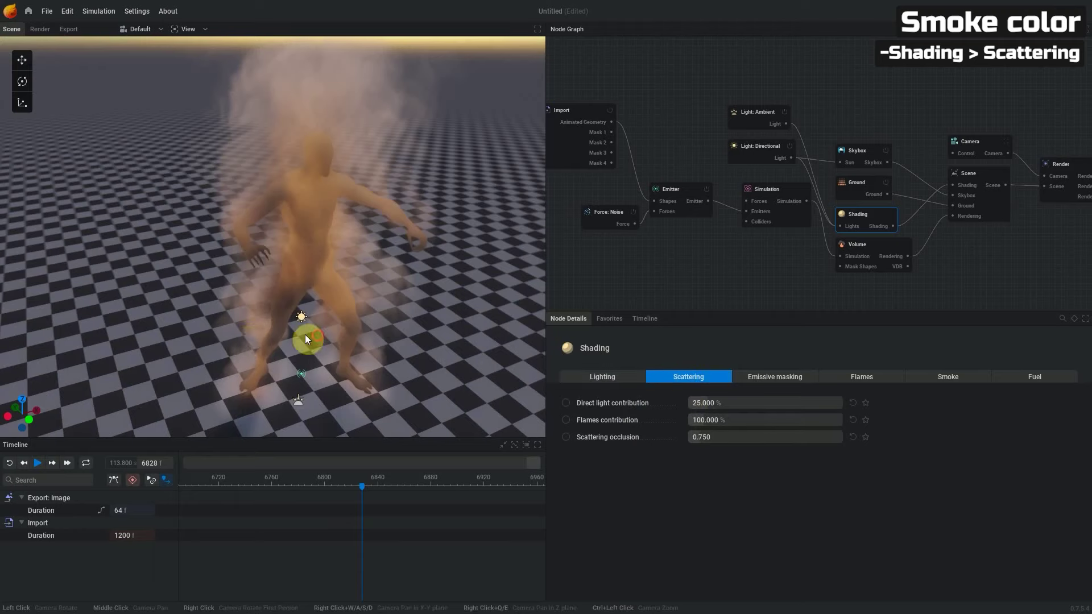
pyautogui.moveTo(305, 334)
pyautogui.mouseDown()
pyautogui.moveTo(322, 327)
pyautogui.moveTo(308, 339)
pyautogui.mouseUp()
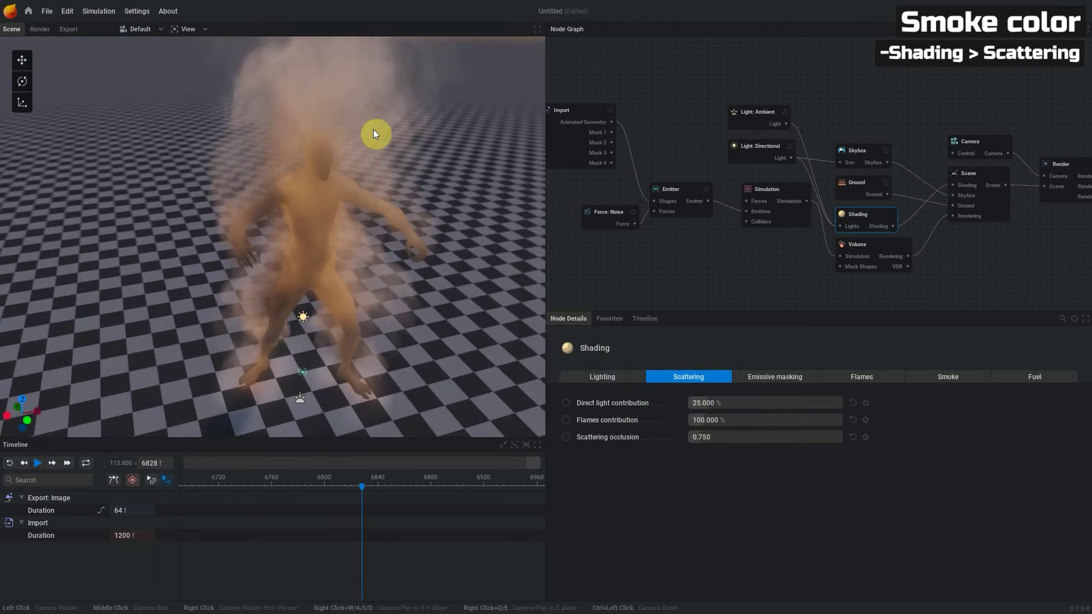
pyautogui.scroll(-4, 371, 236)
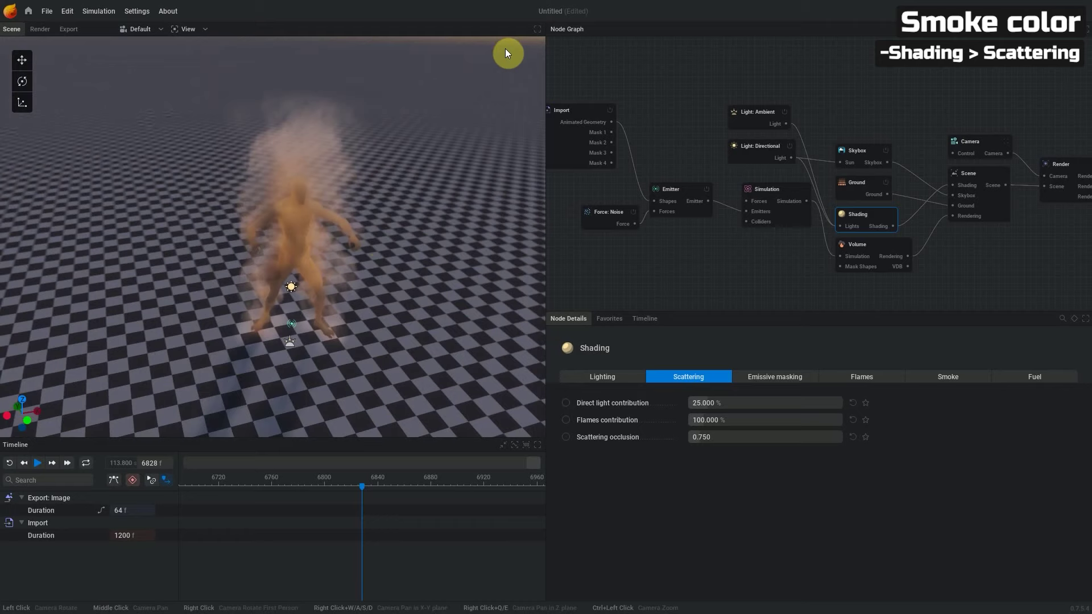
pyautogui.moveTo(272, 283); pyautogui.dragTo(401, 333)
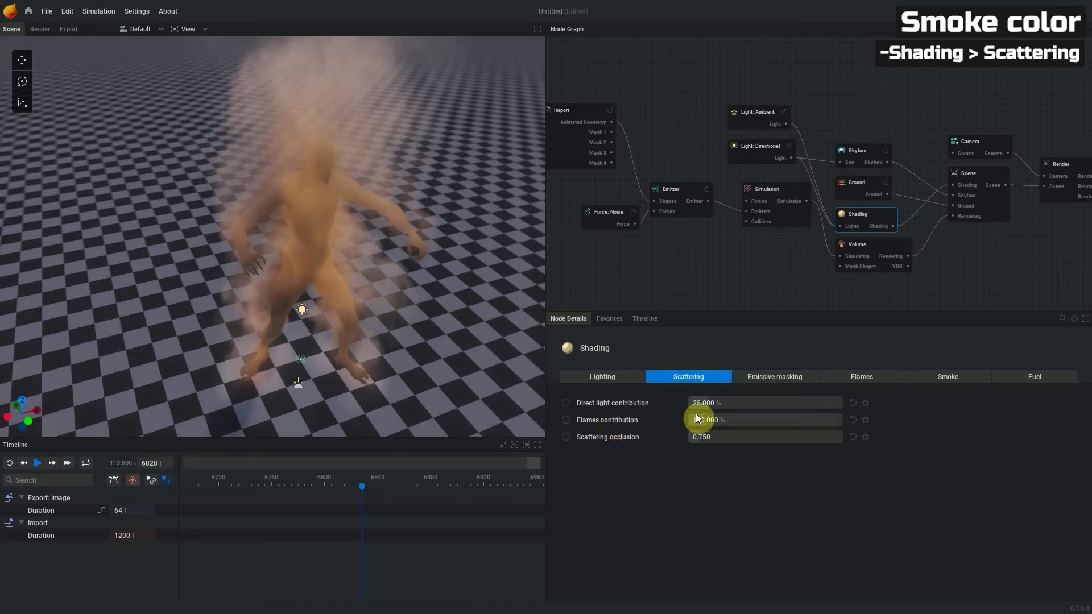
# Try a scattering flames contribution of 0 %, compare the smoke's tint, and settle on 56.667 %.
pyautogui.moveTo(704, 420)
pyautogui.mouseDown()
pyautogui.moveTo(688, 420)
pyautogui.moveTo(781, 420)
pyautogui.moveTo(689, 420)
pyautogui.mouseUp()
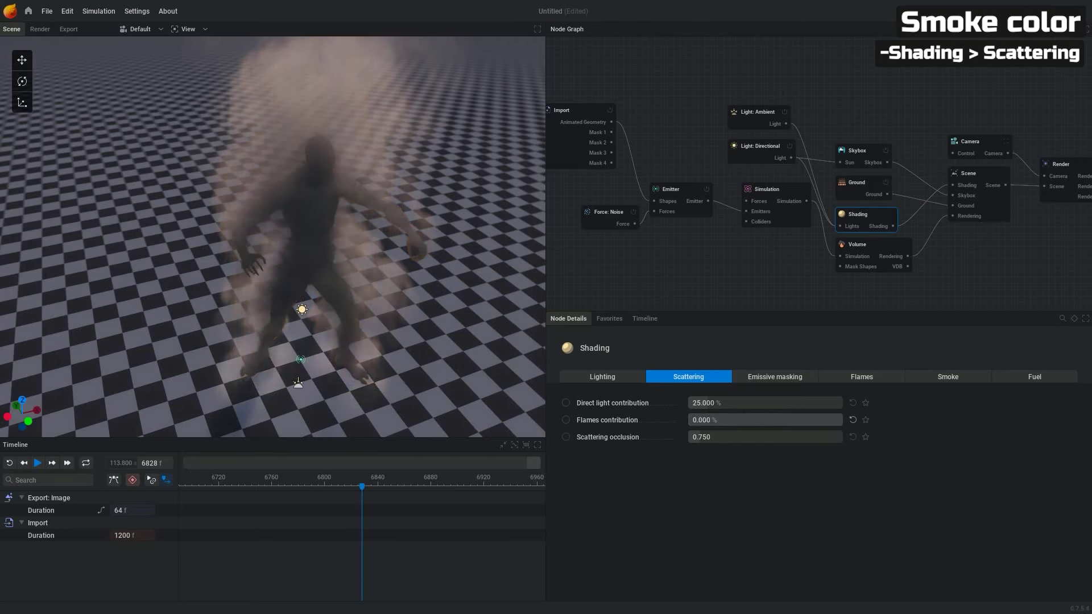
pyautogui.moveTo(689, 420); pyautogui.dragTo(700, 419)
pyautogui.moveTo(285, 312); pyautogui.dragTo(343, 314)
pyautogui.moveTo(714, 419); pyautogui.dragTo(709, 420)
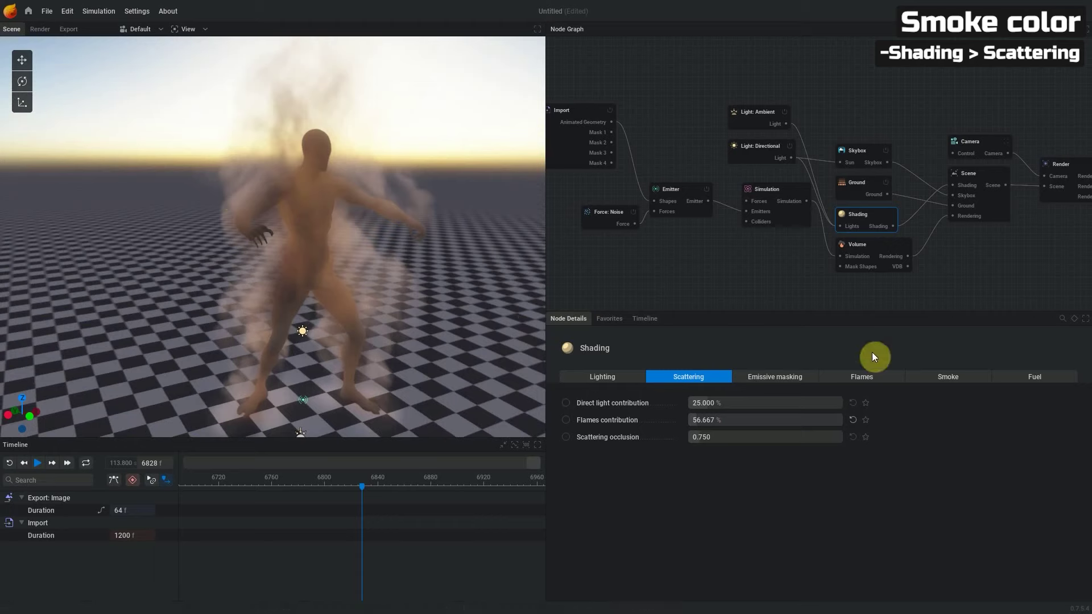
# Change the fire color in the Shading node's Flames settings to white.
pyautogui.click(868, 377)
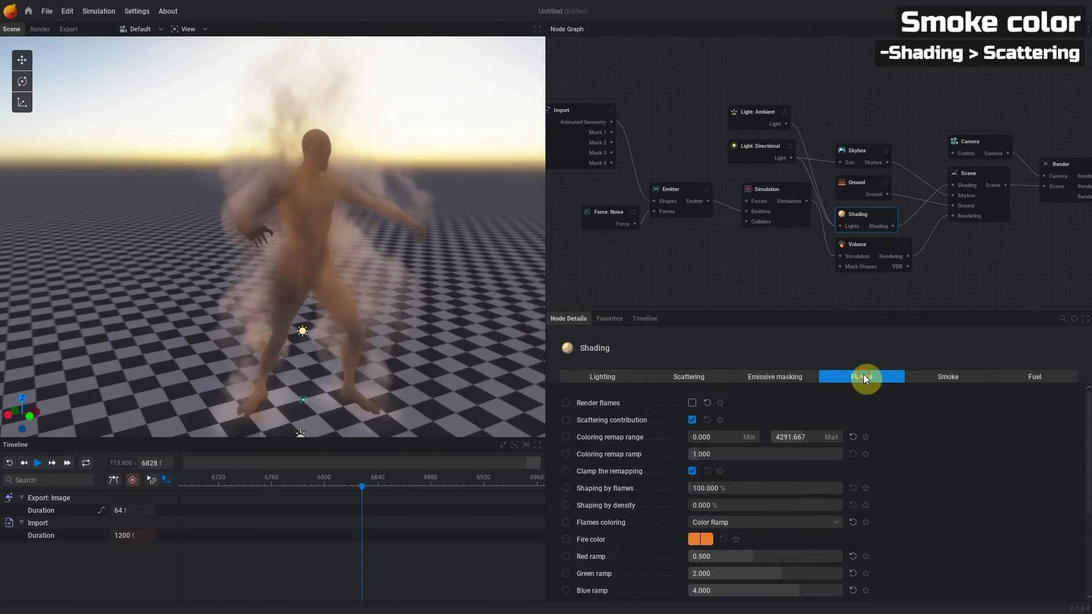
pyautogui.click(700, 539)
pyautogui.click(770, 501)
pyautogui.click(1017, 591)
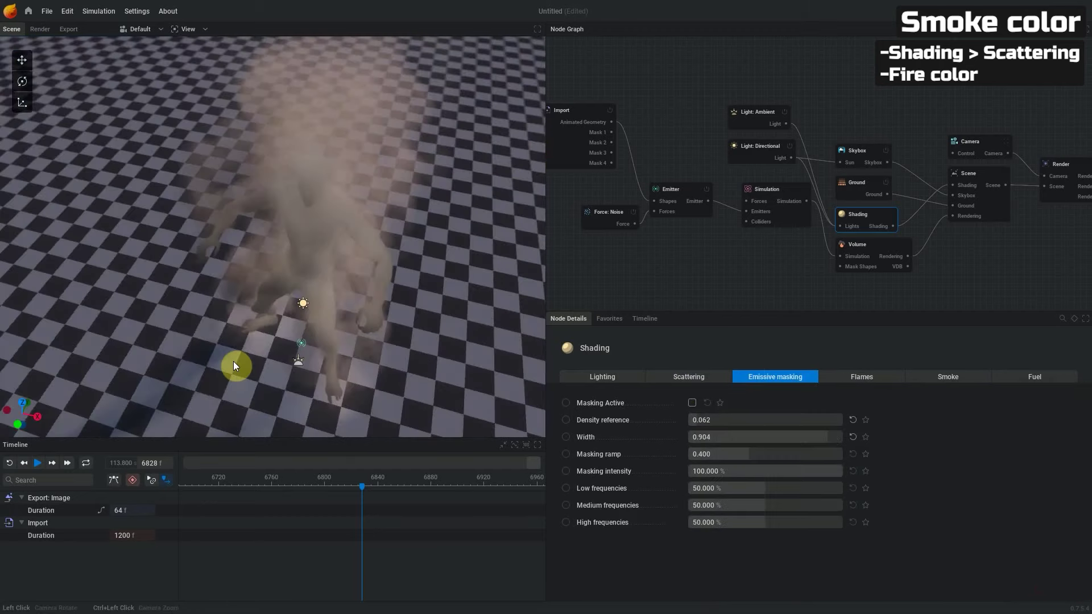
# Raise the scattering direct light contribution to 67.667 %, check the smoke's brightness from other angles, and lower the contribution again.
pyautogui.moveTo(233, 360); pyautogui.dragTo(328, 364)
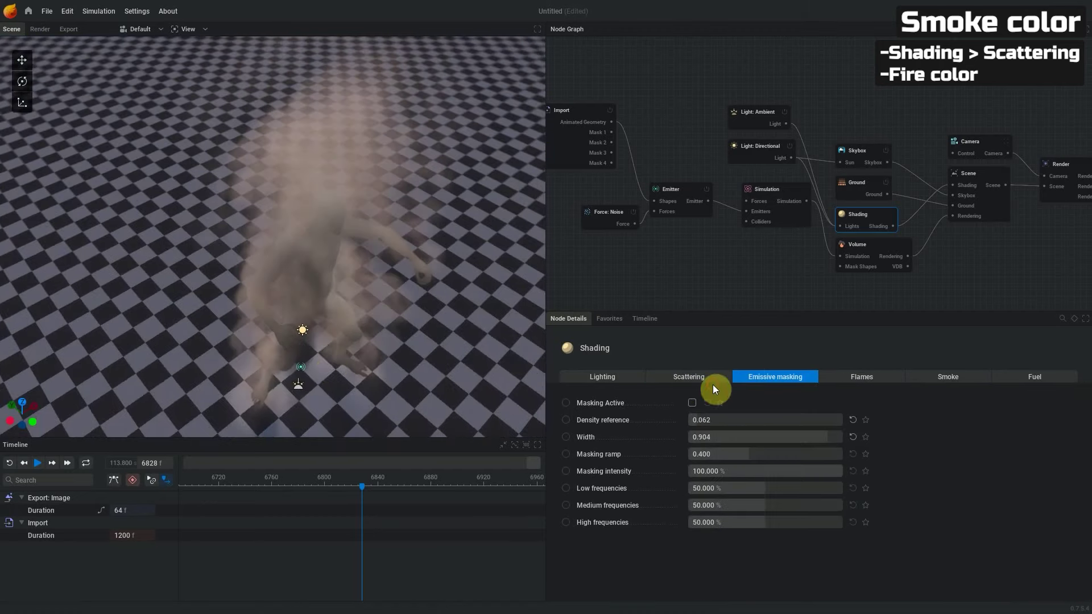
pyautogui.click(695, 378)
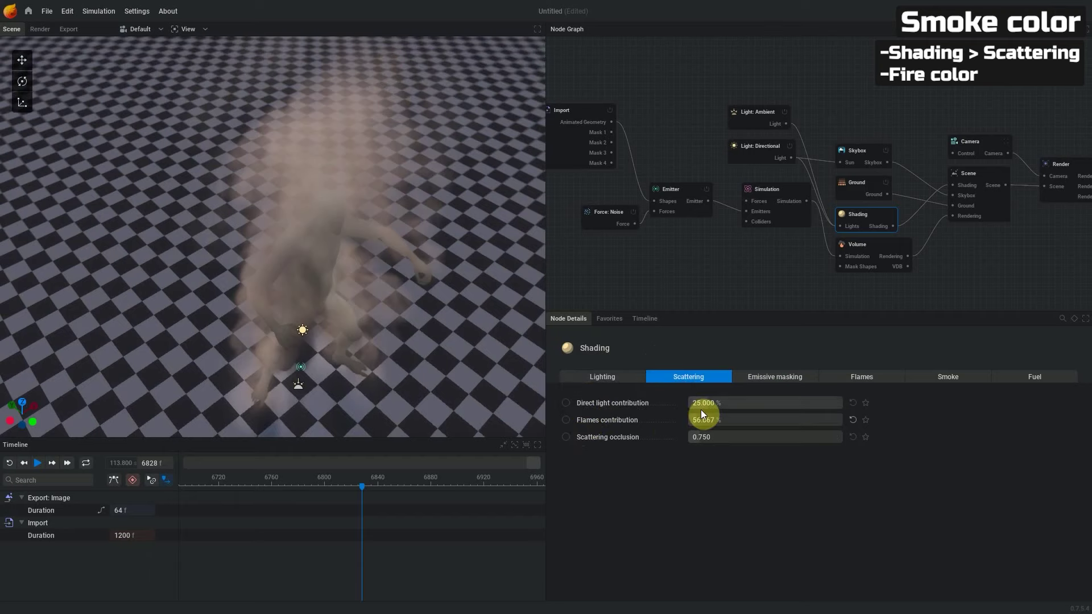
pyautogui.moveTo(701, 407); pyautogui.dragTo(741, 408)
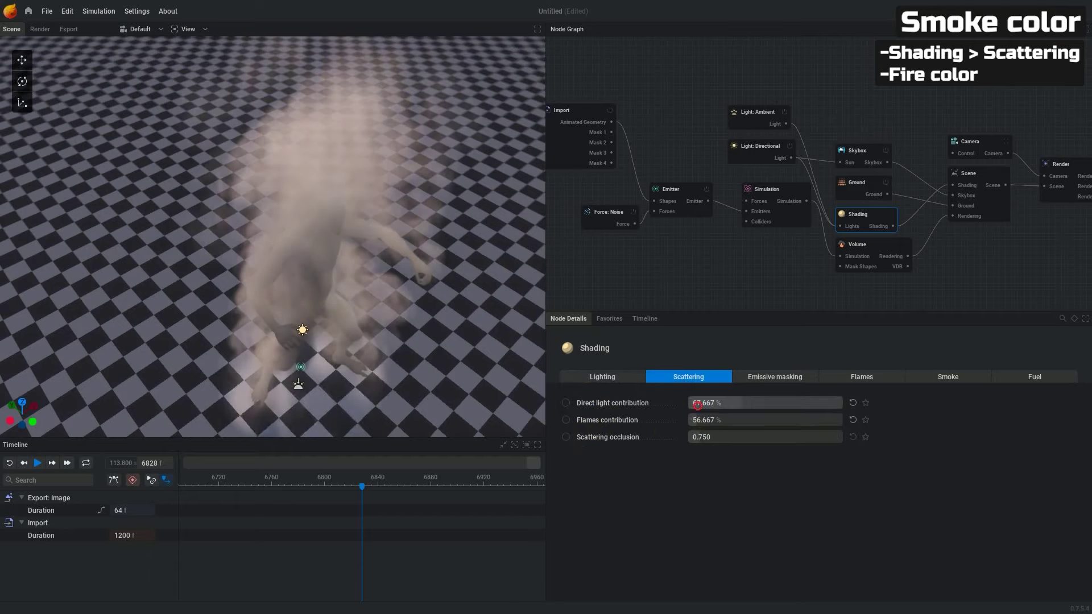
pyautogui.moveTo(337, 373); pyautogui.dragTo(300, 336)
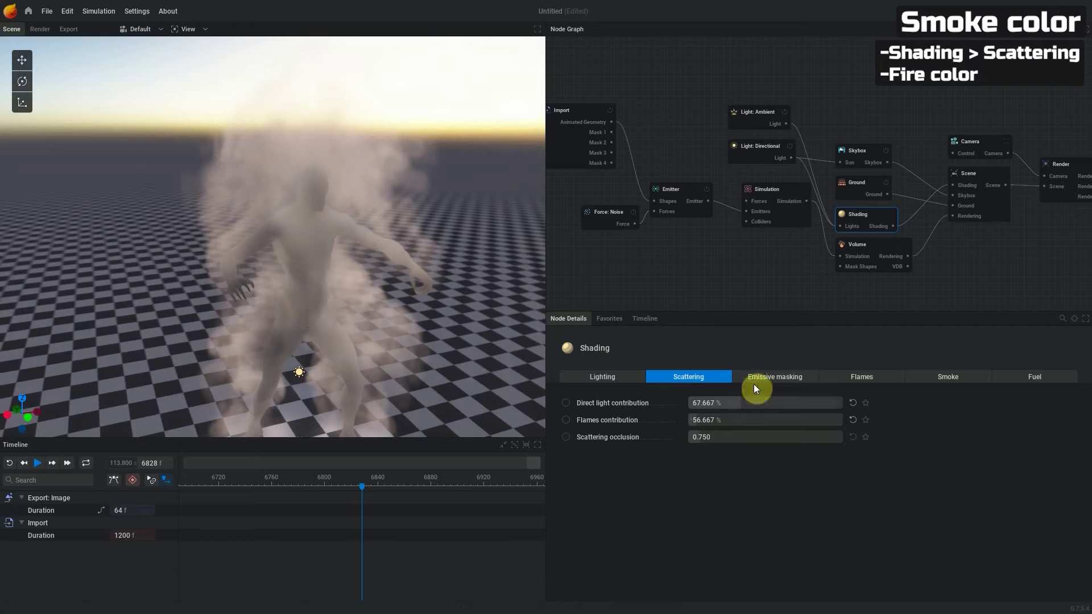
pyautogui.moveTo(751, 404); pyautogui.dragTo(713, 403)
# Examine the Shading node's Smoke coloring settings and inspect the smoke around the monster from several angles.
pyautogui.click(942, 378)
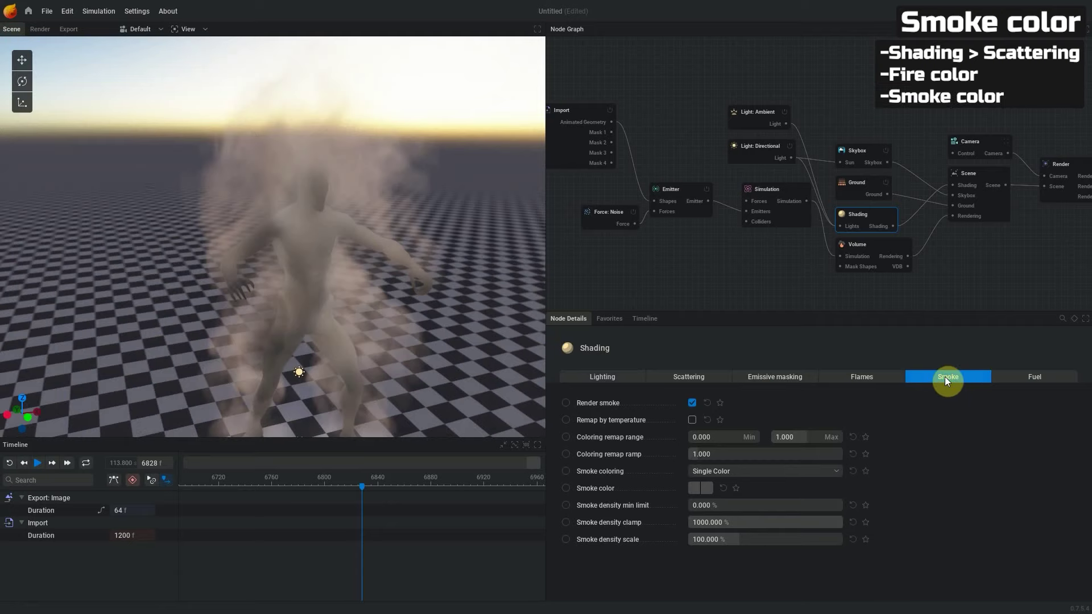
pyautogui.moveTo(347, 341); pyautogui.dragTo(268, 401)
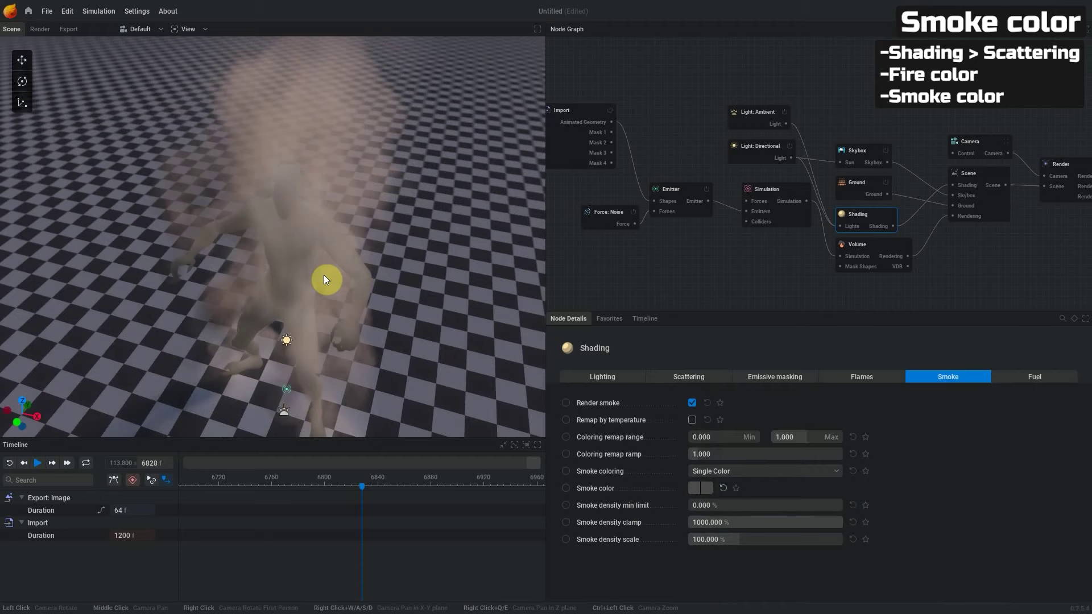
pyautogui.moveTo(260, 325)
pyautogui.mouseDown()
pyautogui.moveTo(271, 336)
pyautogui.moveTo(344, 329)
pyautogui.moveTo(345, 298)
pyautogui.moveTo(257, 307)
pyautogui.moveTo(273, 325)
pyautogui.moveTo(292, 305)
pyautogui.moveTo(343, 312)
pyautogui.moveTo(304, 341)
pyautogui.moveTo(313, 321)
pyautogui.mouseUp()
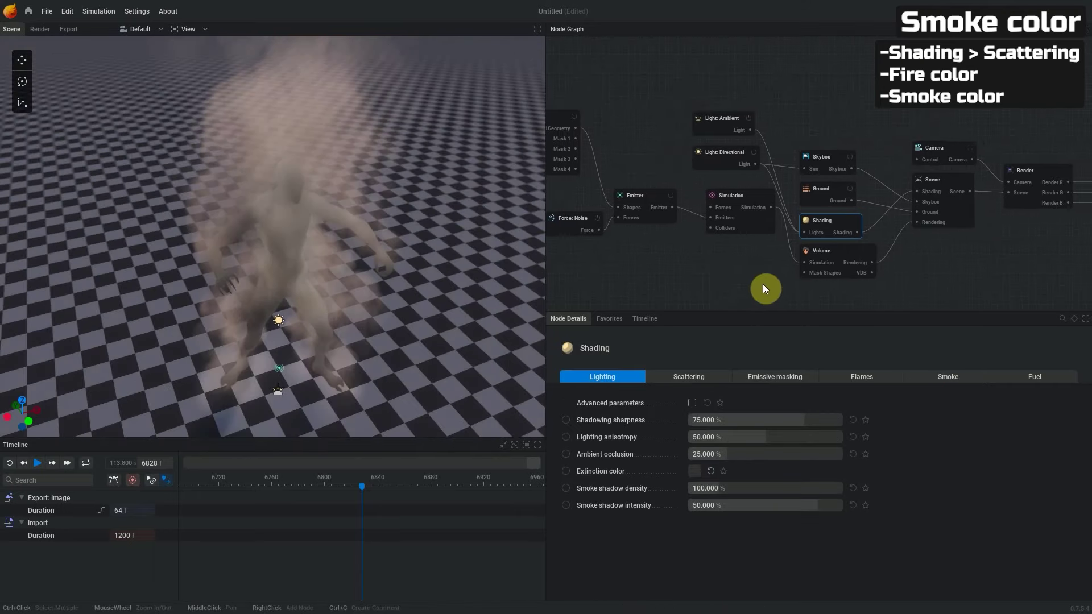
pyautogui.moveTo(762, 285); pyautogui.dragTo(794, 288, button='middle')
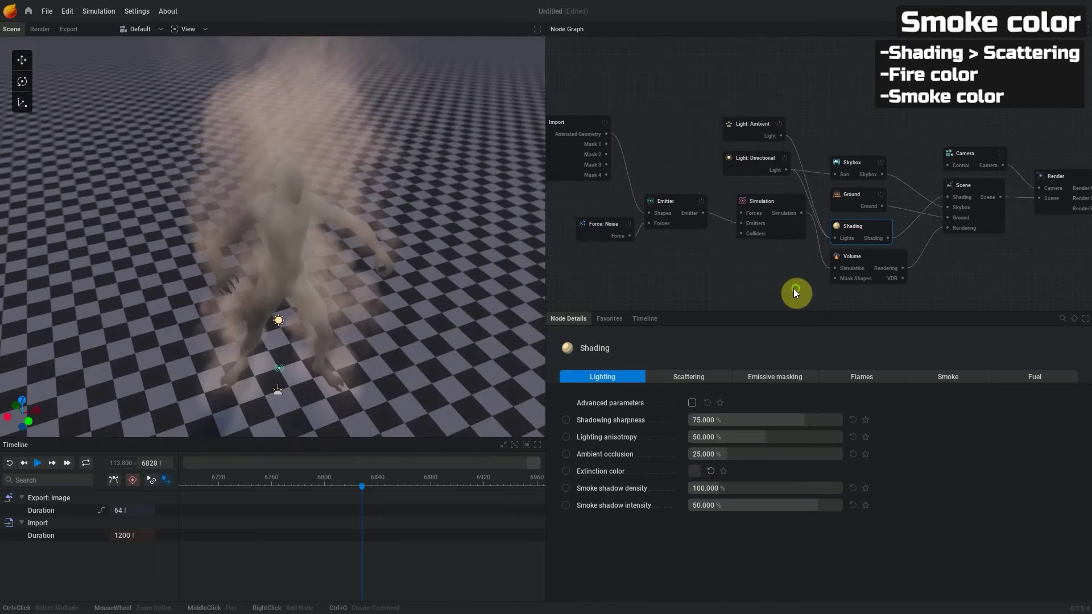
pyautogui.moveTo(370, 370)
pyautogui.mouseDown()
pyautogui.moveTo(348, 349)
pyautogui.moveTo(351, 375)
pyautogui.mouseUp()
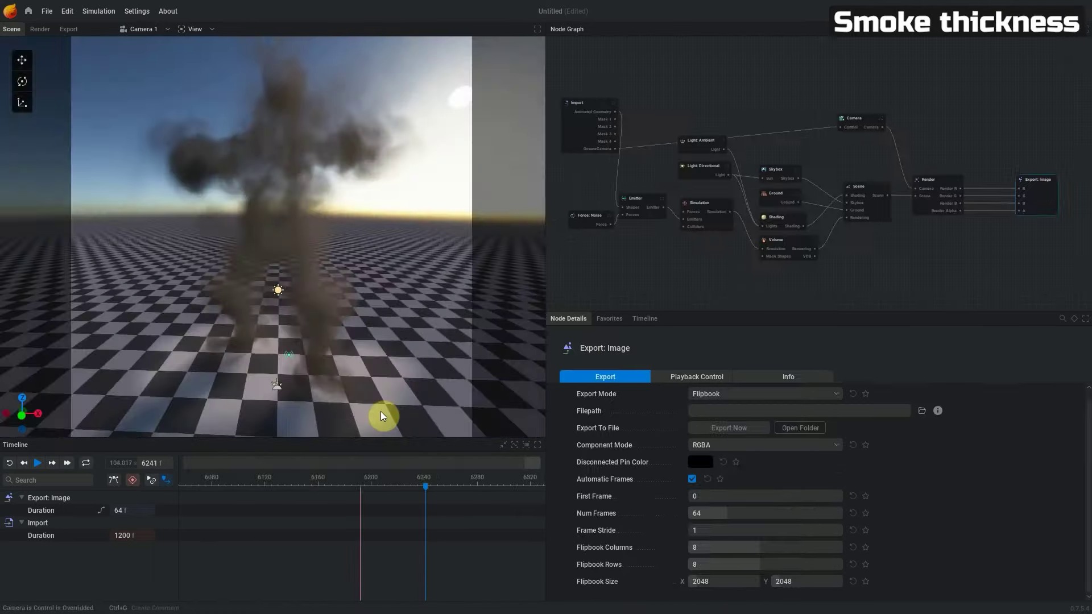
pyautogui.moveTo(404, 464); pyautogui.dragTo(380, 469)
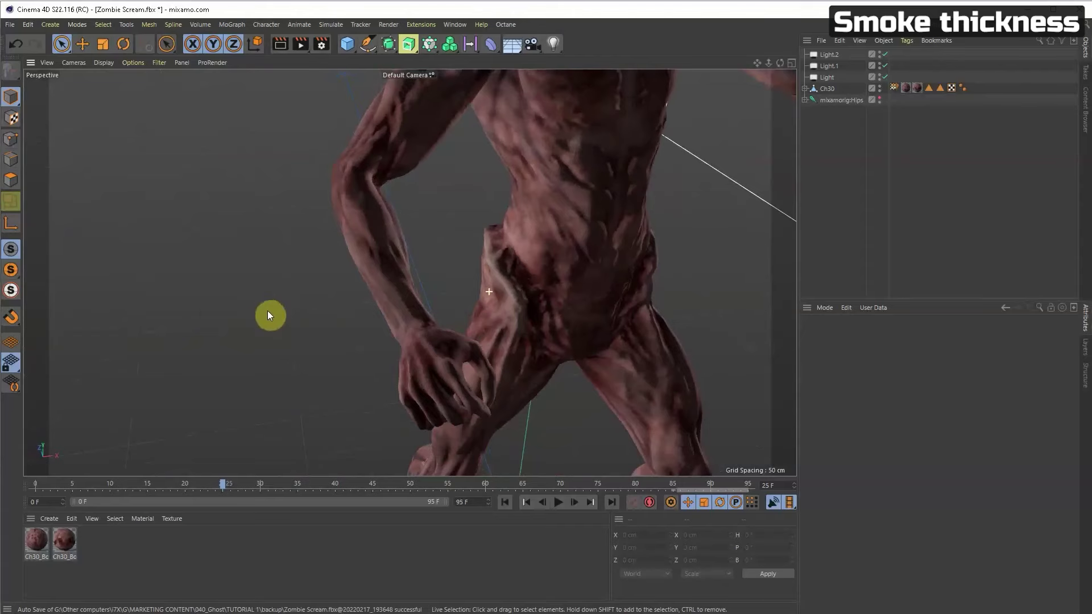
pyautogui.keyDown('alt'); pyautogui.moveTo(268, 311); pyautogui.dragTo(319, 324); pyautogui.keyUp('alt')
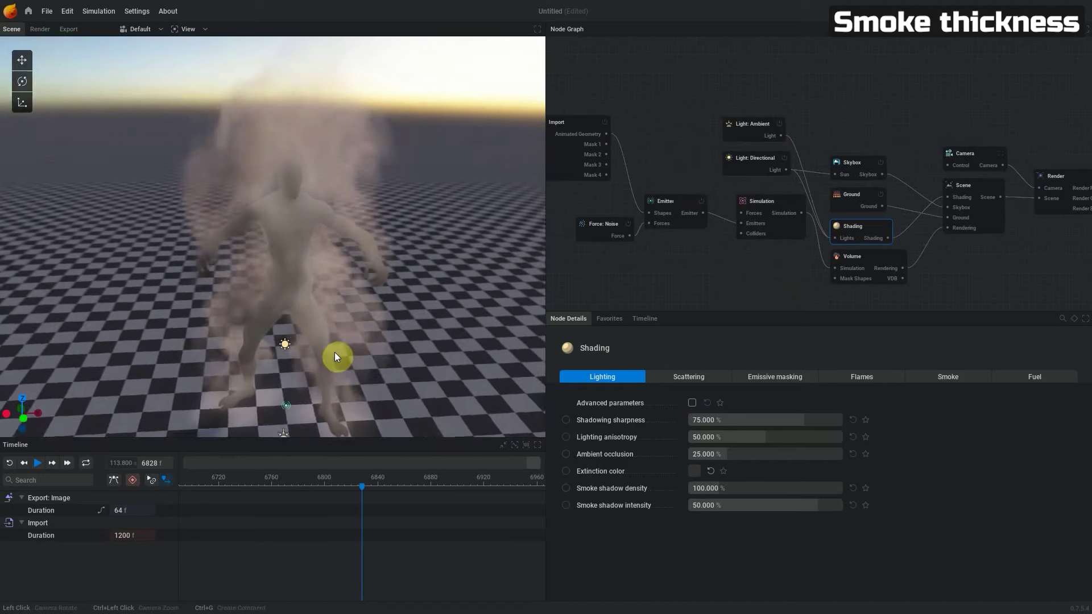
pyautogui.moveTo(355, 374); pyautogui.dragTo(341, 343)
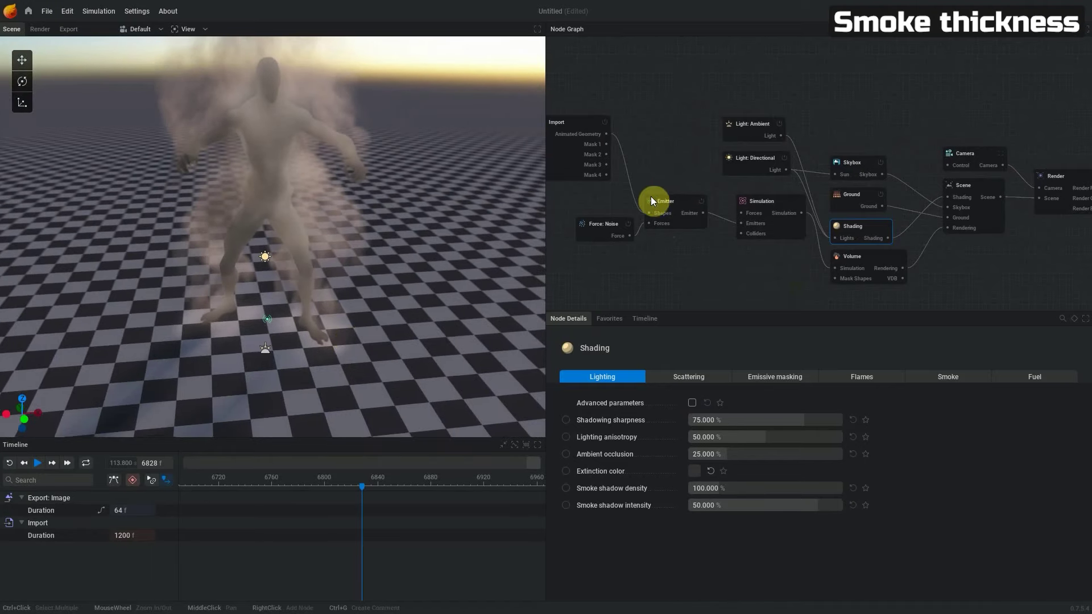
# Look over the Emitter, Simulation and Shading nodes as the places that control smoke thickness.
pyautogui.click(787, 203)
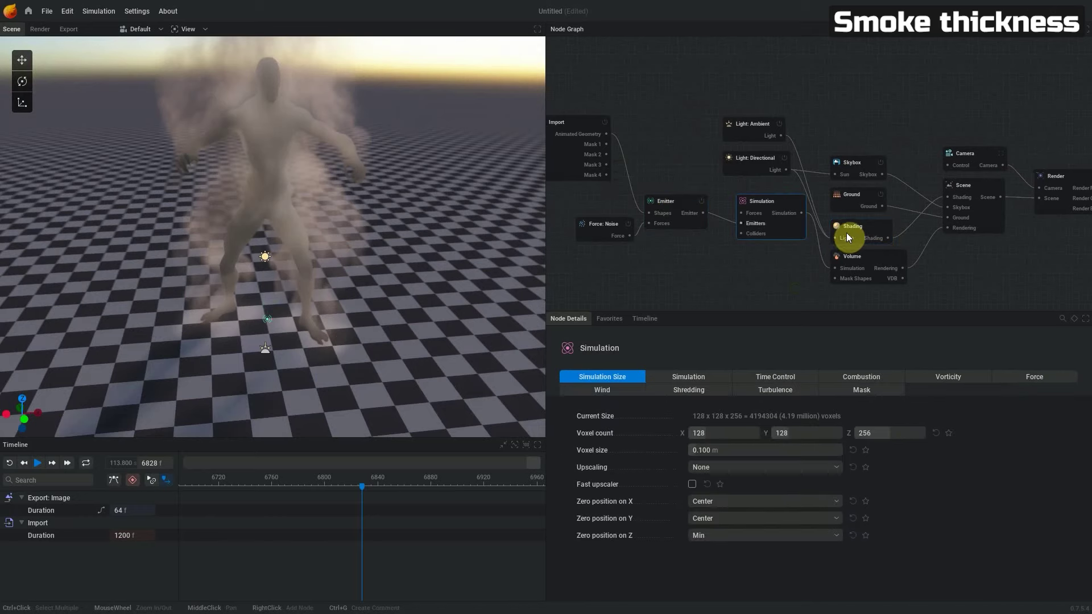
pyautogui.click(671, 200)
pyautogui.click(779, 201)
pyautogui.click(854, 225)
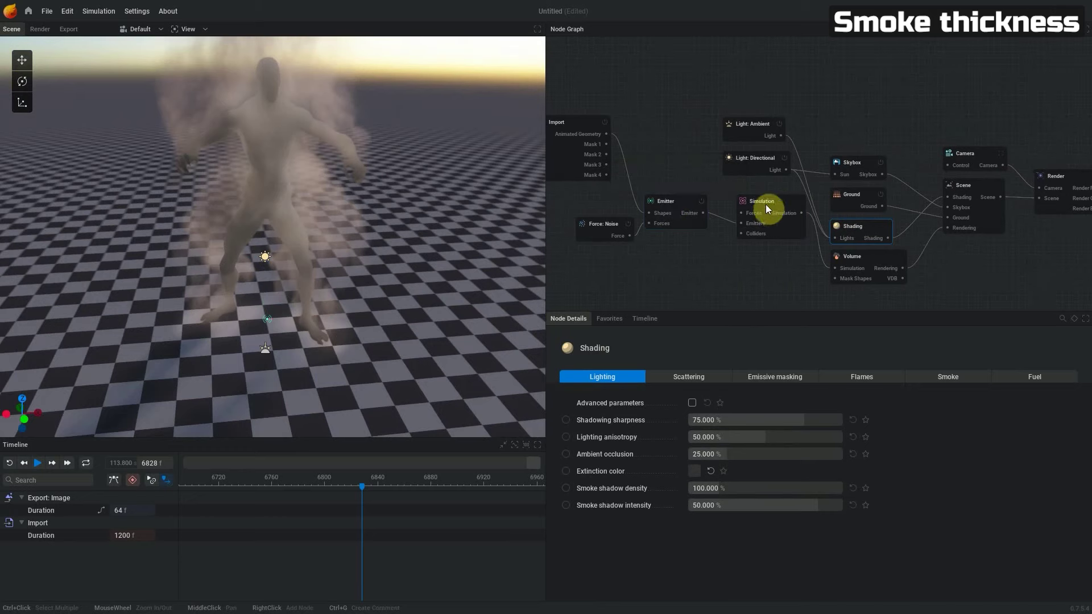
pyautogui.click(666, 219)
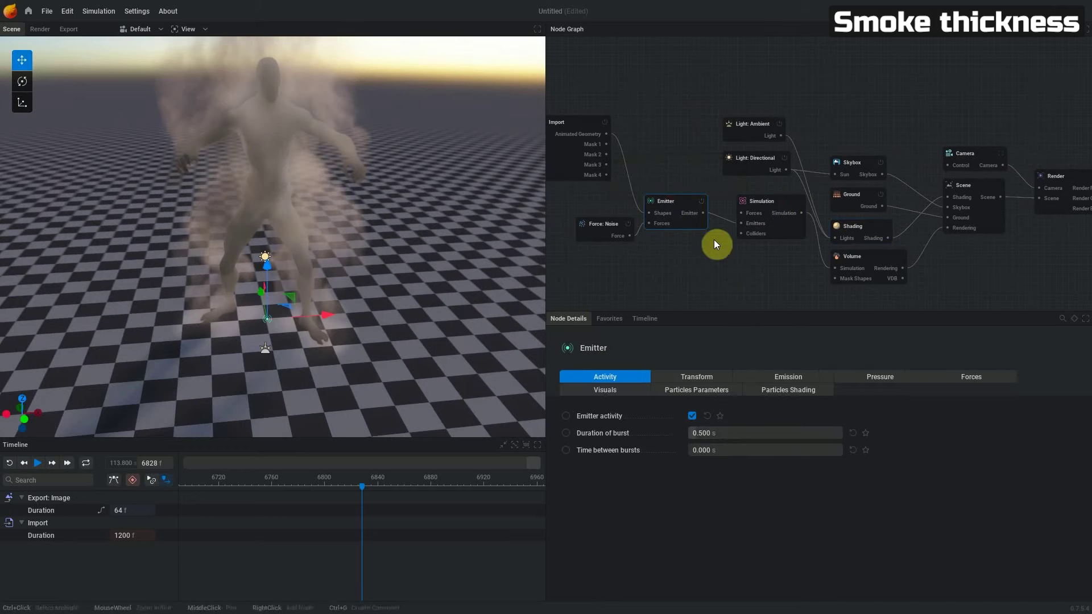
pyautogui.click(761, 201)
pyautogui.click(866, 230)
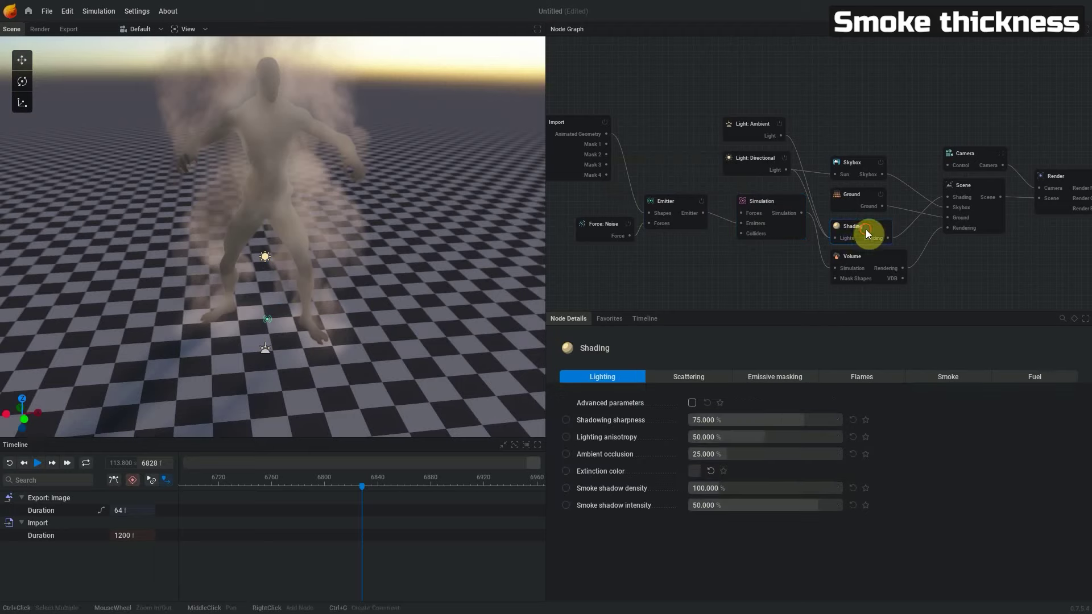
# Play the simulation, raise the Emitter's smoke rate to 295 %/s, inspect the smoke from several angles, and lower the rate to 105 %/s.
pyautogui.click(660, 202)
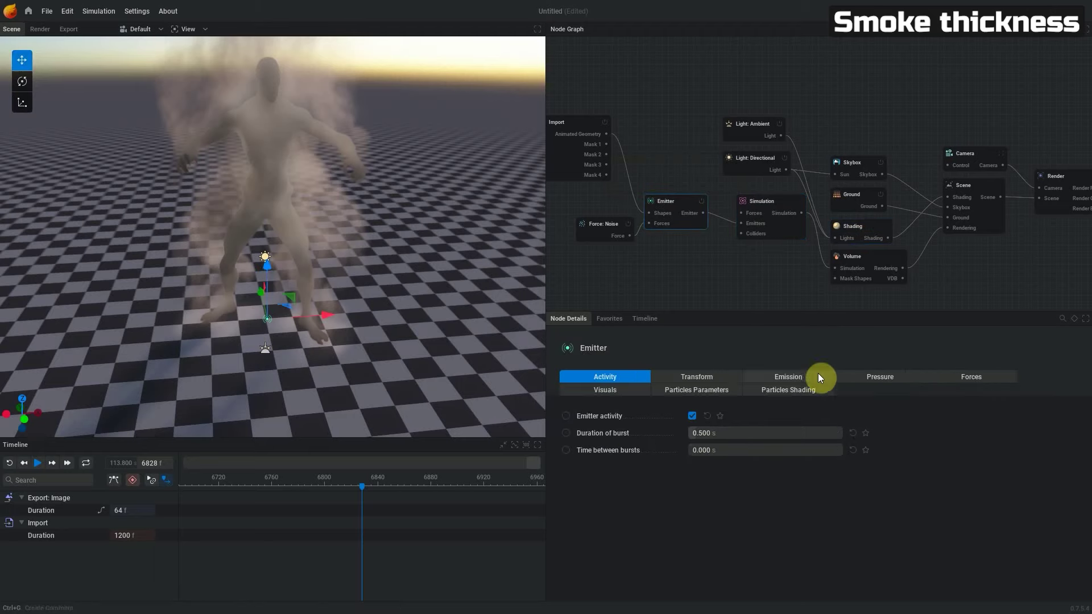
pyautogui.click(787, 376)
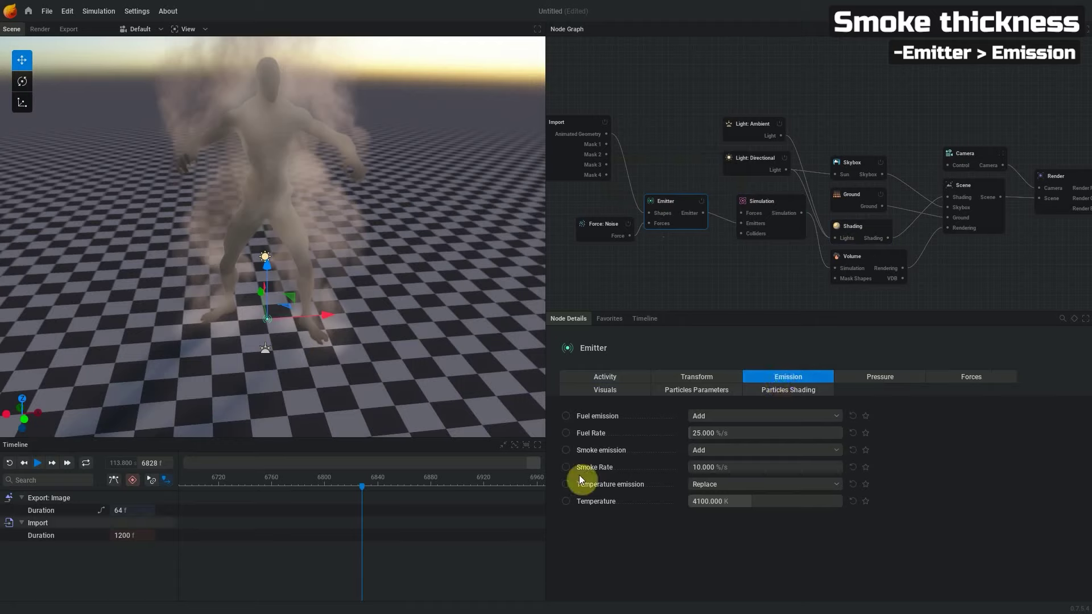
pyautogui.click(37, 464)
pyautogui.moveTo(701, 467); pyautogui.dragTo(802, 467)
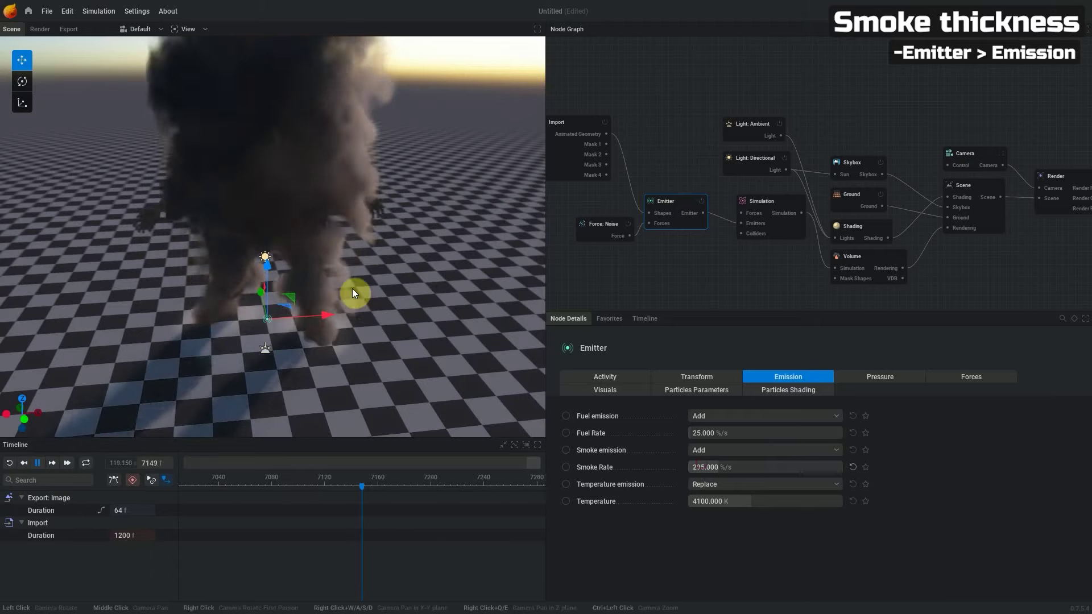
pyautogui.moveTo(320, 241); pyautogui.dragTo(337, 303, button='middle')
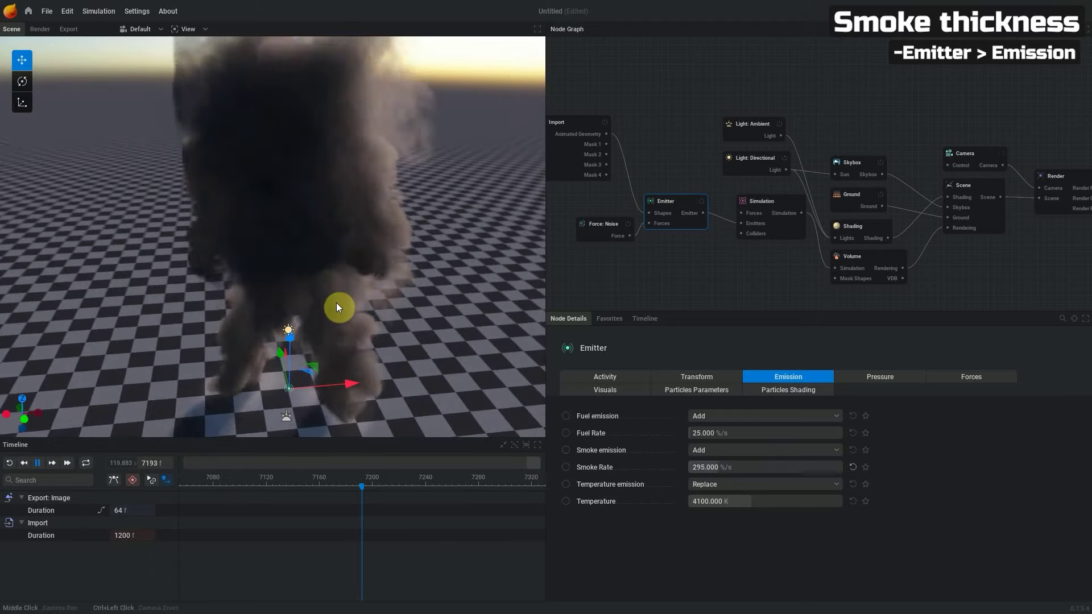
pyautogui.moveTo(336, 303)
pyautogui.mouseDown()
pyautogui.moveTo(326, 320)
pyautogui.moveTo(347, 323)
pyautogui.moveTo(291, 303)
pyautogui.moveTo(332, 309)
pyautogui.mouseUp()
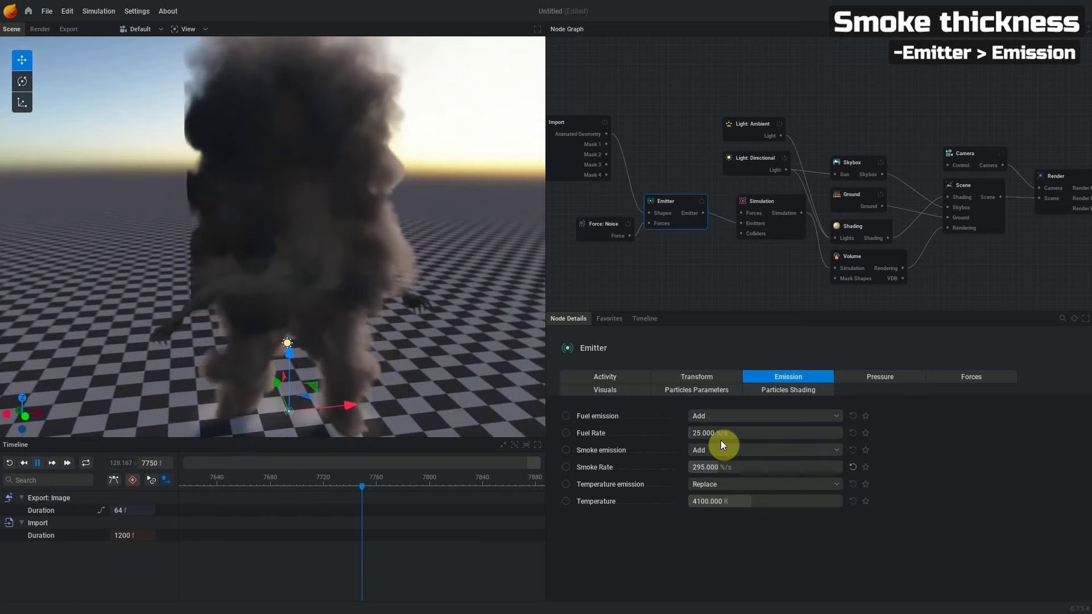
pyautogui.moveTo(298, 406); pyautogui.dragTo(399, 416)
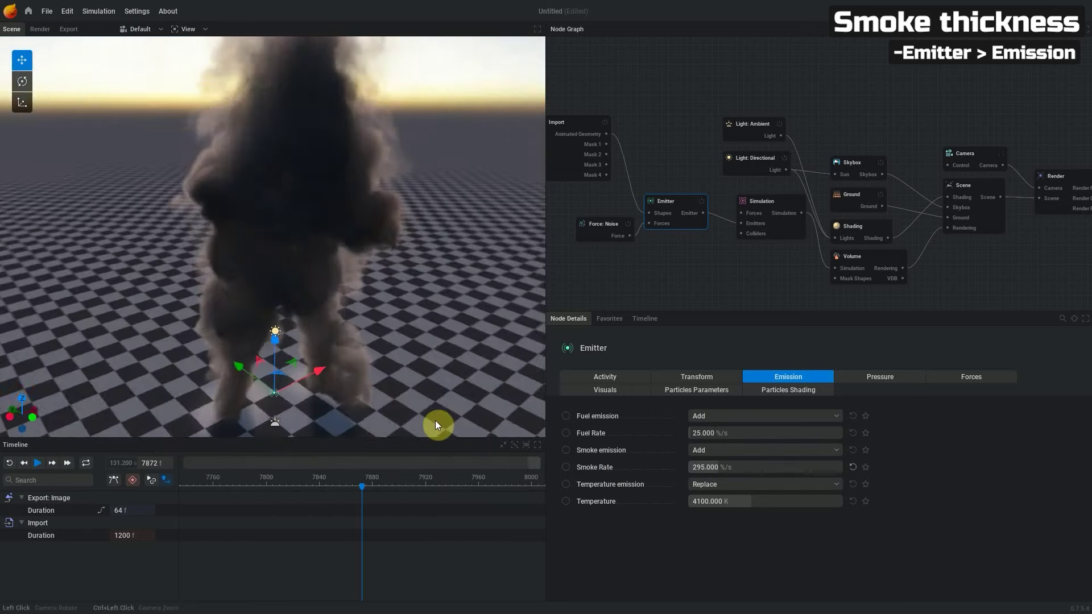
pyautogui.moveTo(441, 421); pyautogui.dragTo(306, 384)
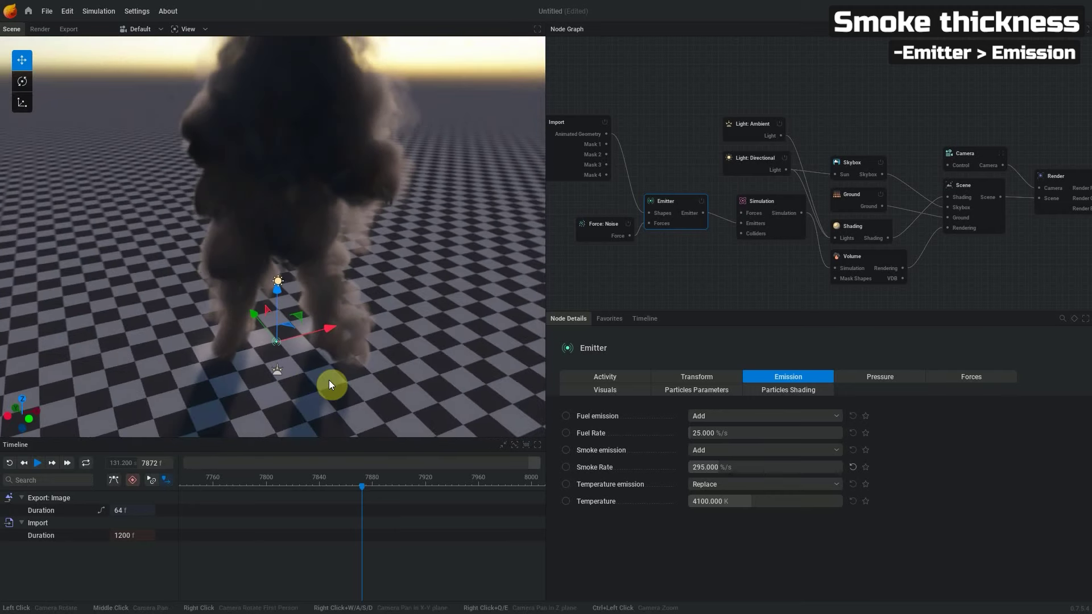
pyautogui.moveTo(329, 380); pyautogui.dragTo(387, 428)
pyautogui.click(38, 463)
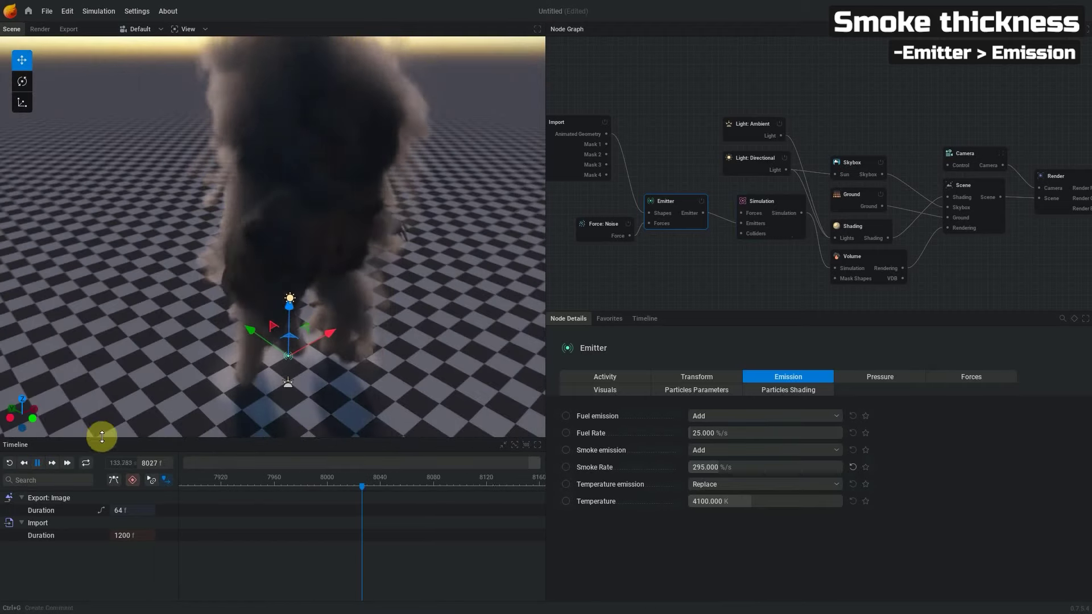
pyautogui.click(37, 463)
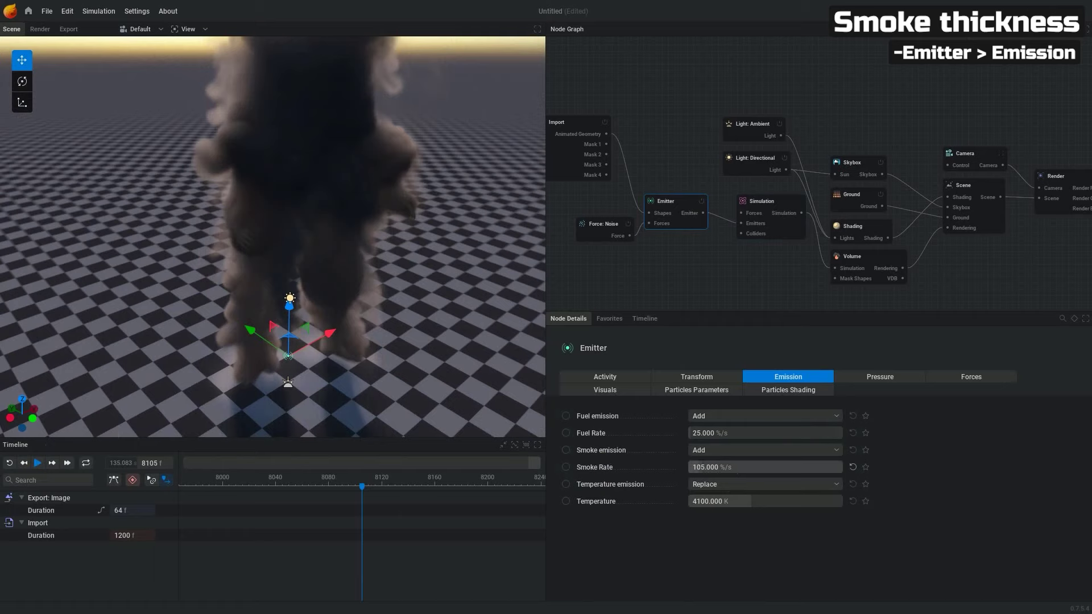
# Try a higher smoke dissipation in the Simulation node's Combustion settings.
pyautogui.click(792, 208)
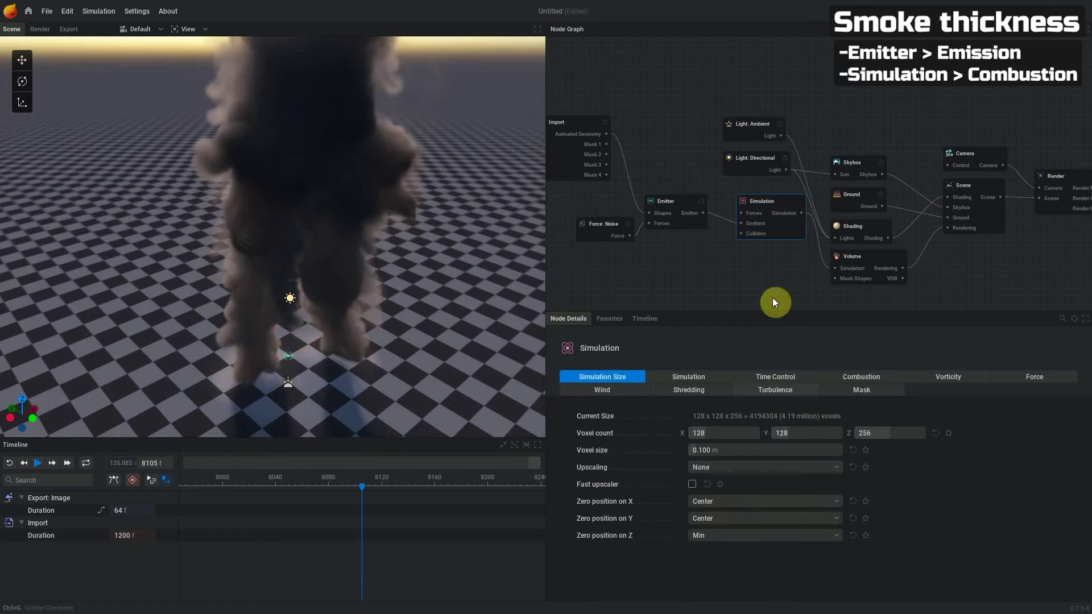
pyautogui.click(861, 379)
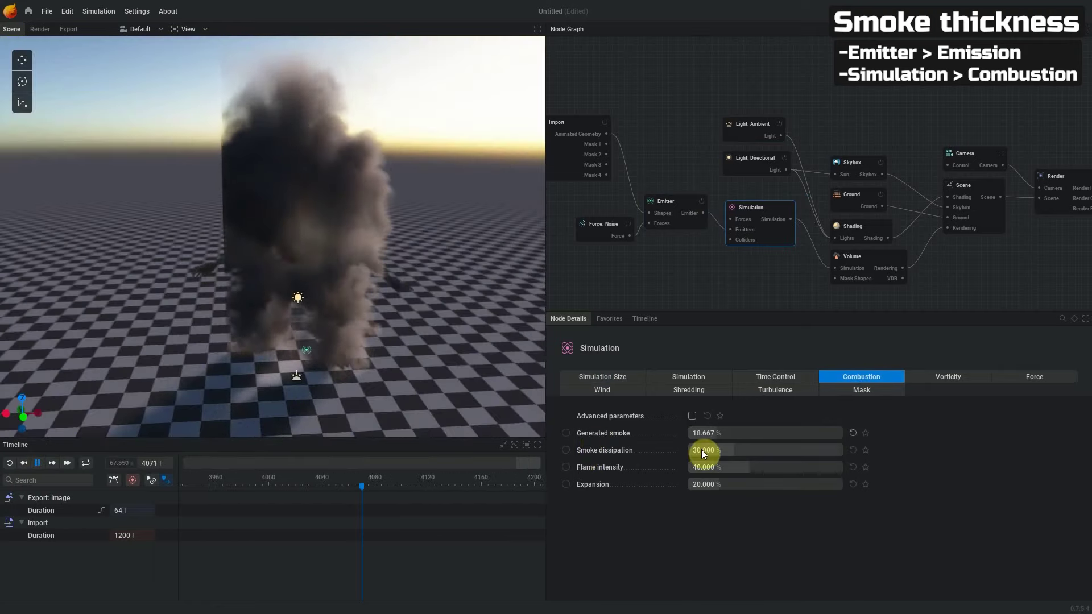
pyautogui.moveTo(701, 450); pyautogui.dragTo(842, 450)
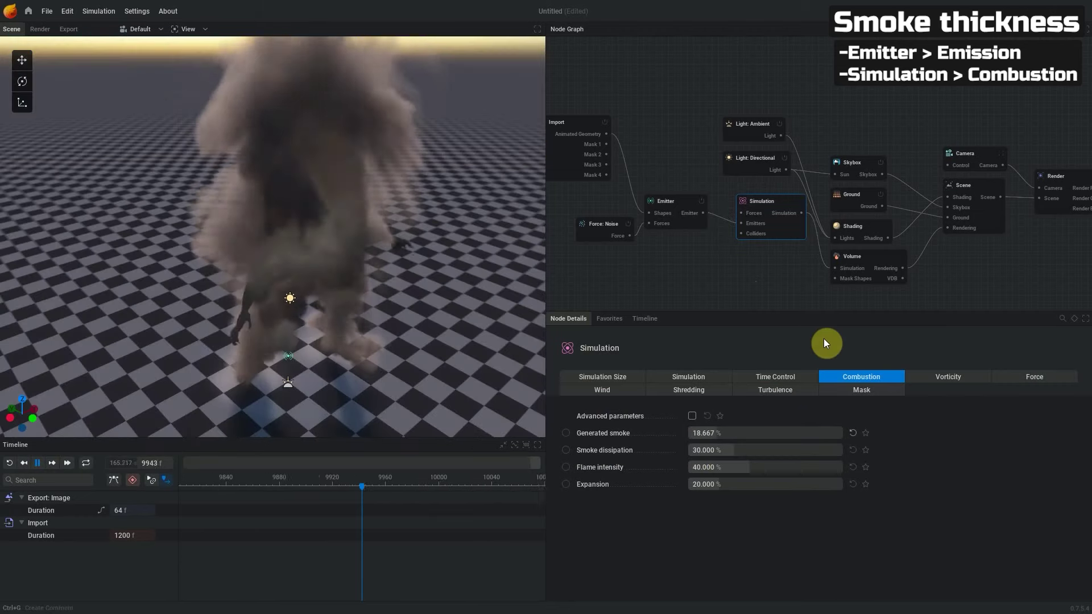
# Review the Emitter's Emission, the Simulation's Combustion and the Shading node's Smoke settings that affect smoke thickness, and check the smoke in the scene.
pyautogui.click(671, 203)
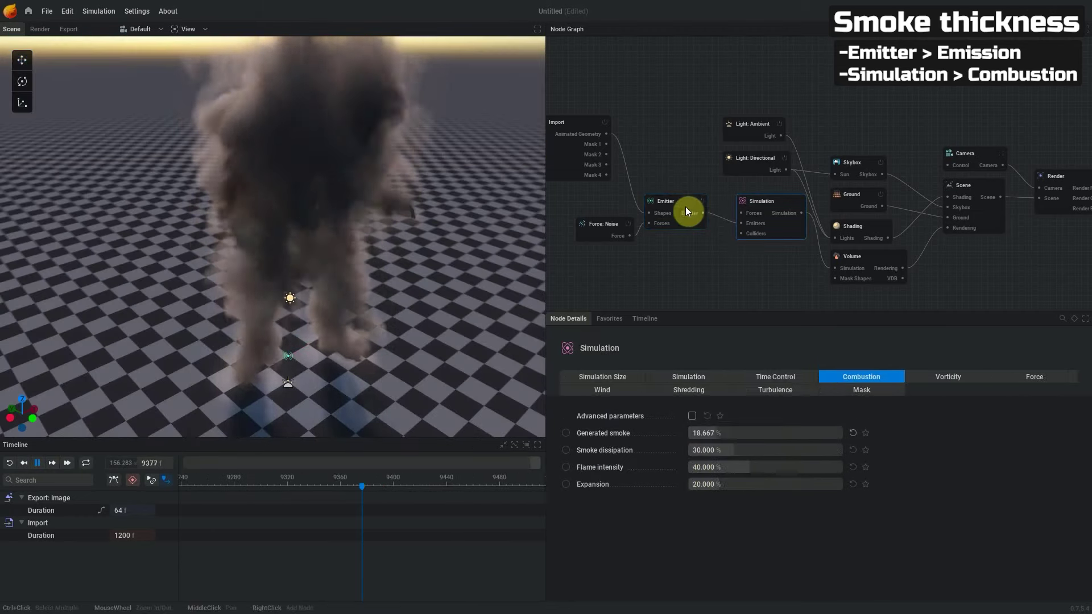
pyautogui.click(670, 211)
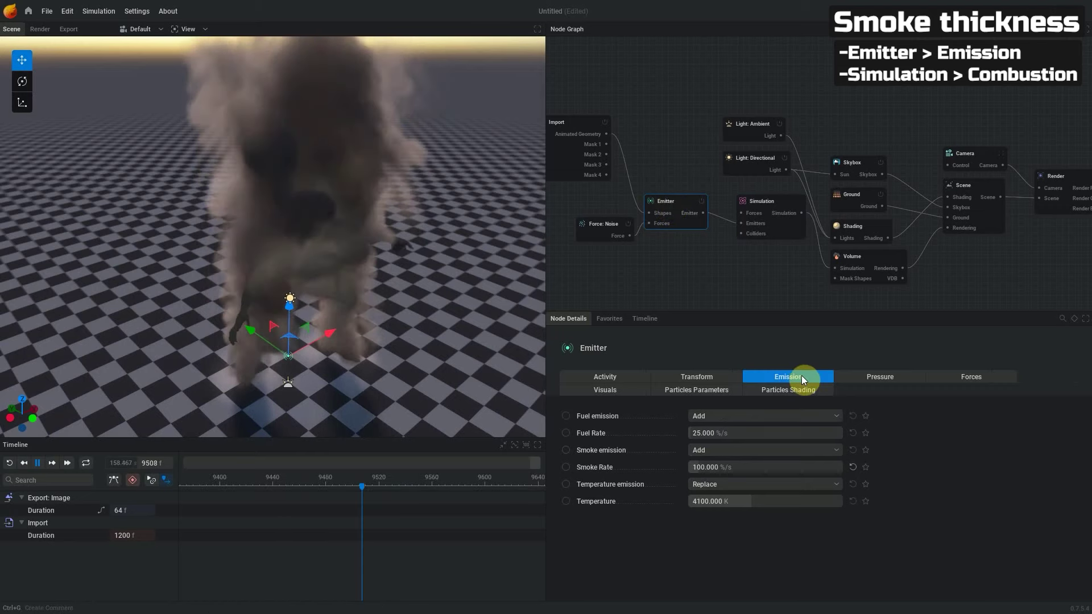
pyautogui.click(759, 204)
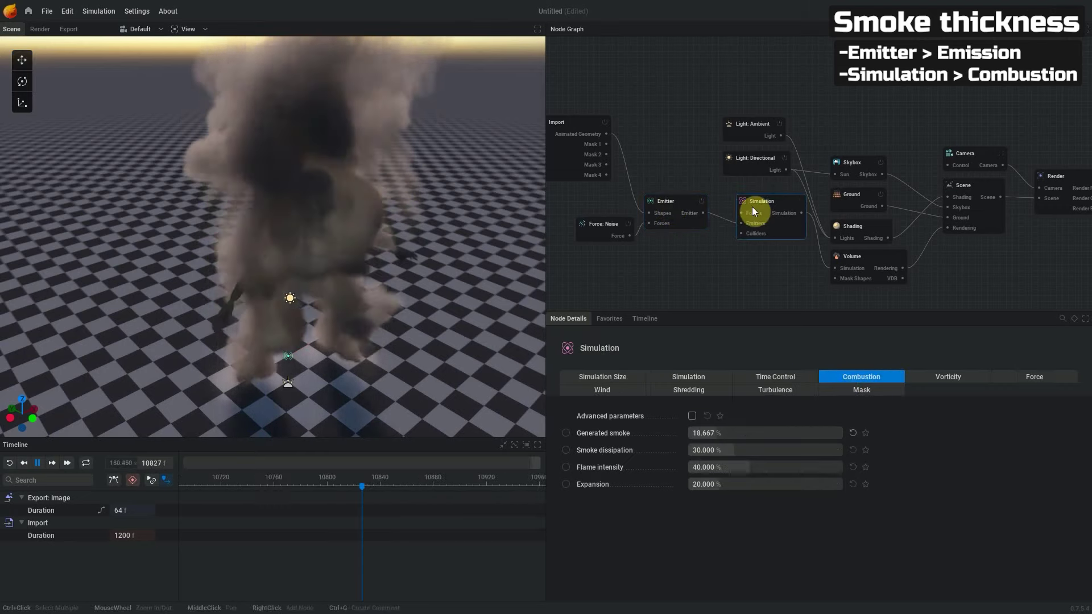
pyautogui.click(852, 227)
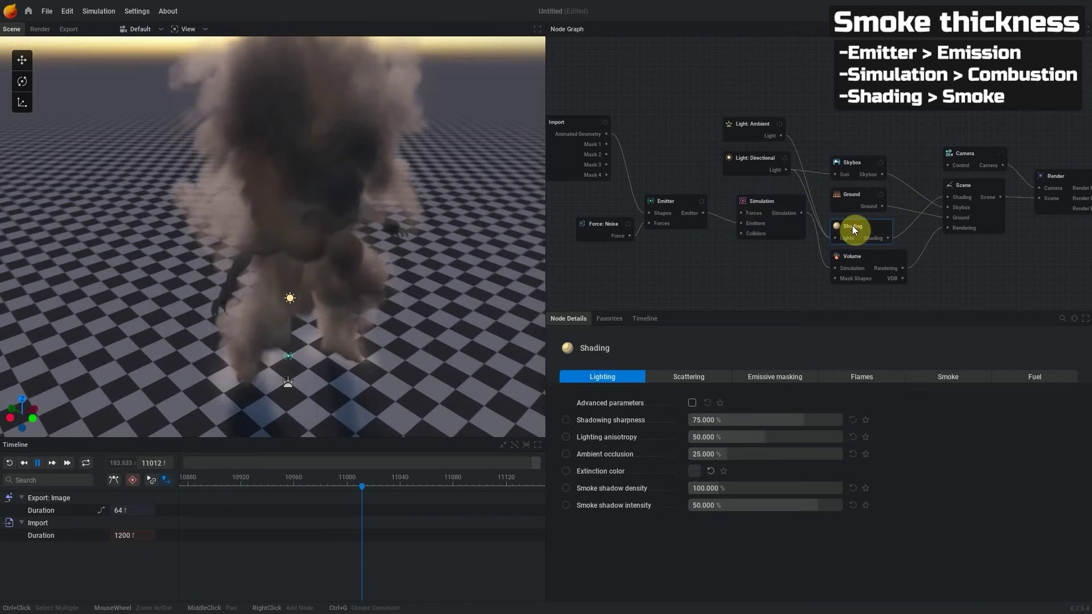
pyautogui.click(948, 378)
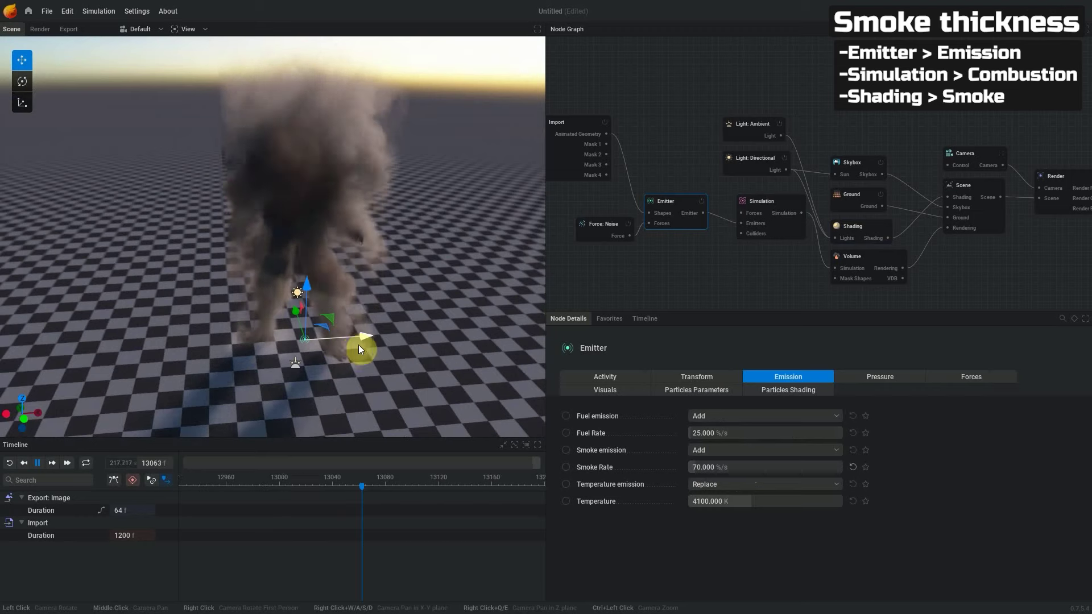
pyautogui.moveTo(358, 345); pyautogui.dragTo(393, 345)
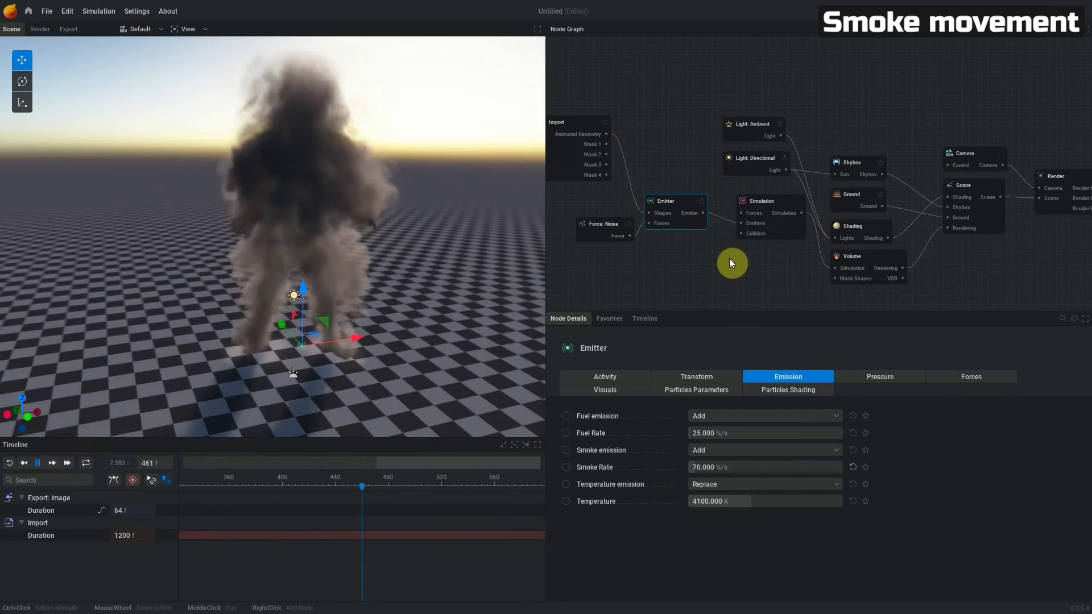
# In the Simulation node's Force settings, try a gravity multiplier of -72 % and settle on about 5.334 %.
pyautogui.click(730, 259)
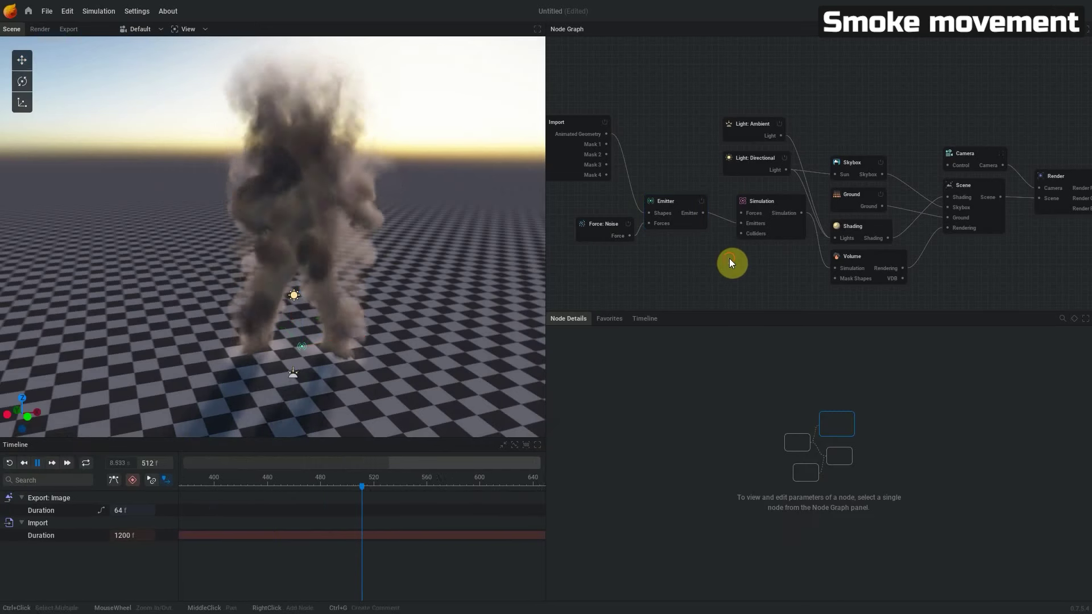
pyautogui.click(765, 200)
pyautogui.moveTo(774, 208); pyautogui.dragTo(765, 208)
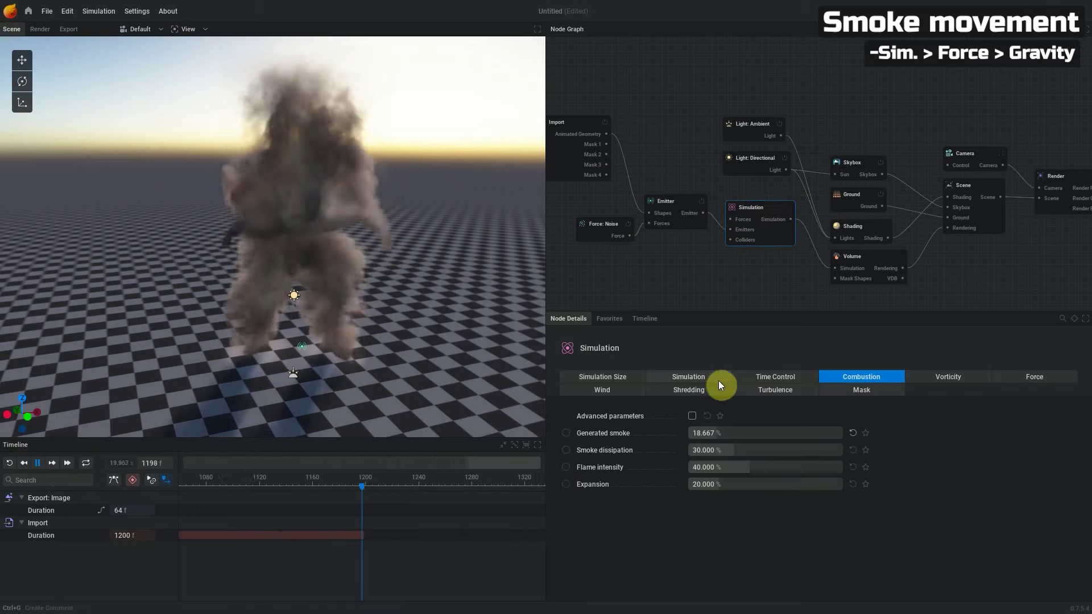
pyautogui.click(1032, 377)
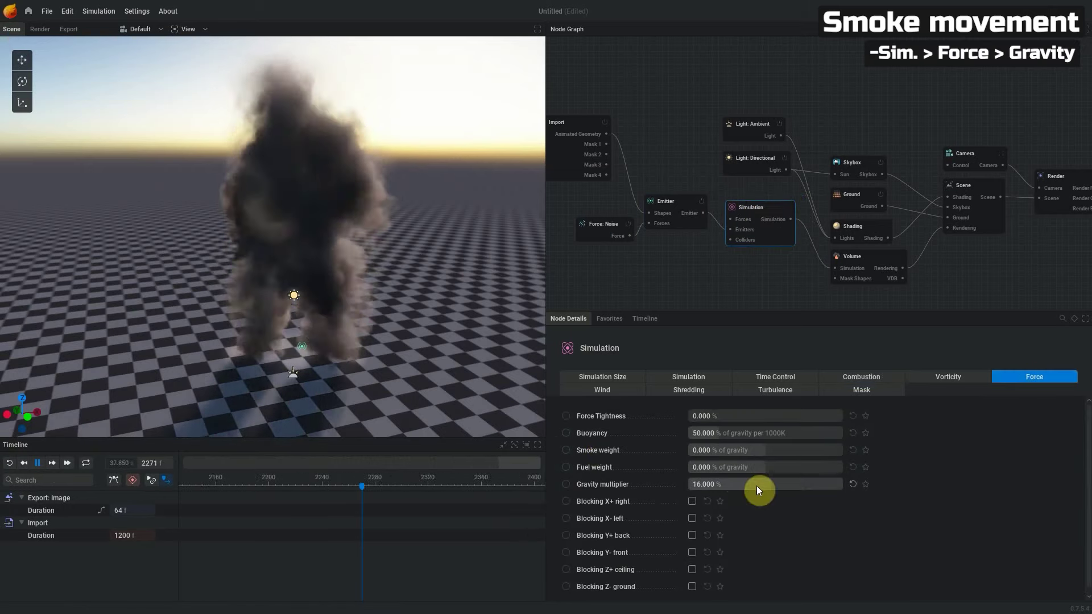
pyautogui.moveTo(759, 487); pyautogui.dragTo(739, 487)
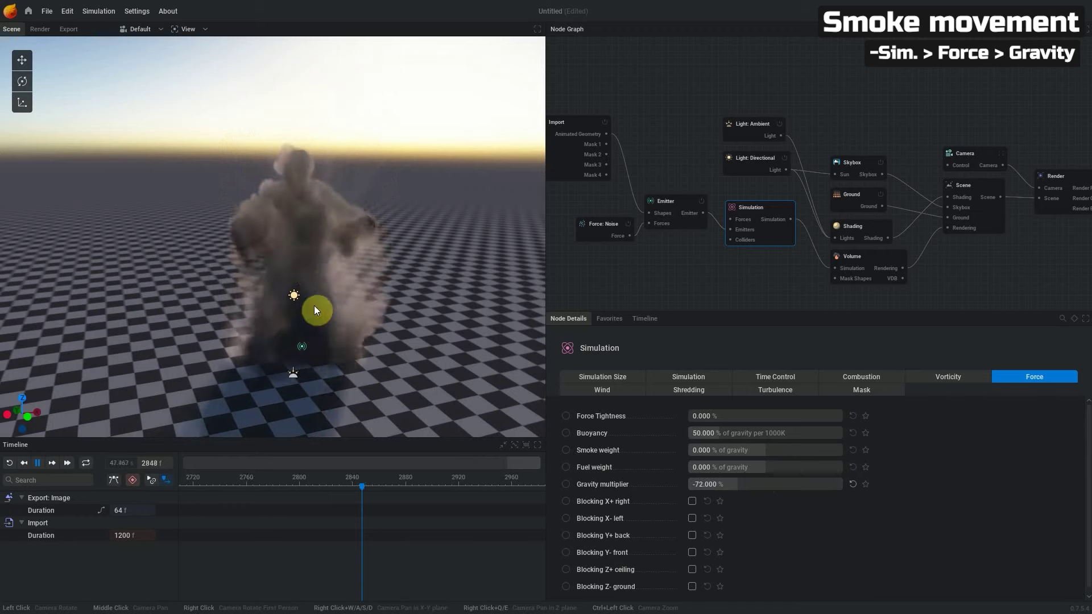
pyautogui.click(767, 484)
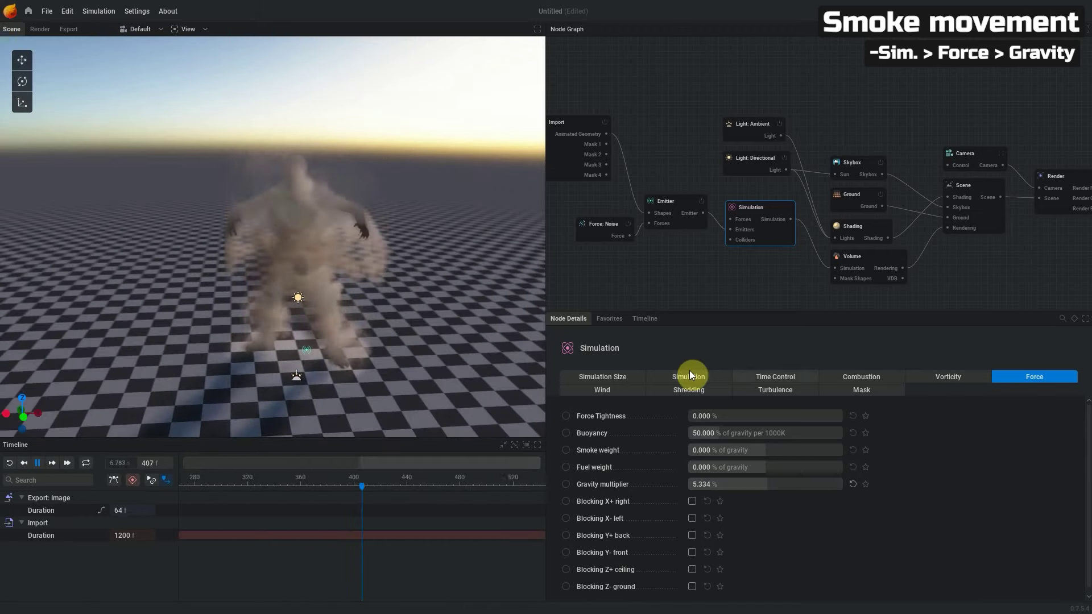
# Set the Simulation node's smoke turbulence to 49.333 % and its turbulence size to 10.240 while the simulation plays.
pyautogui.click(779, 390)
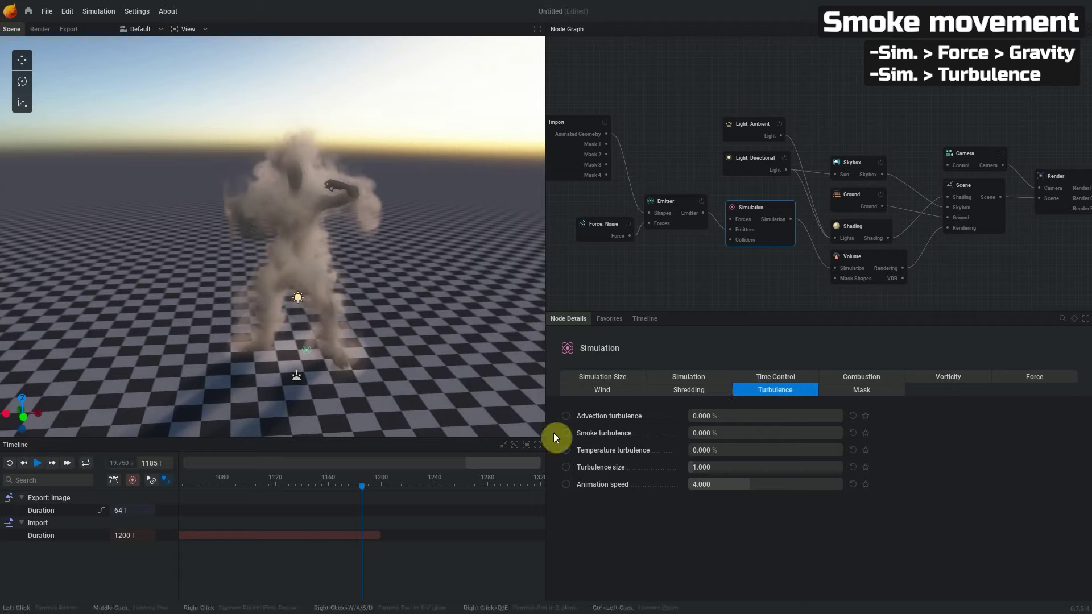
pyautogui.click(34, 465)
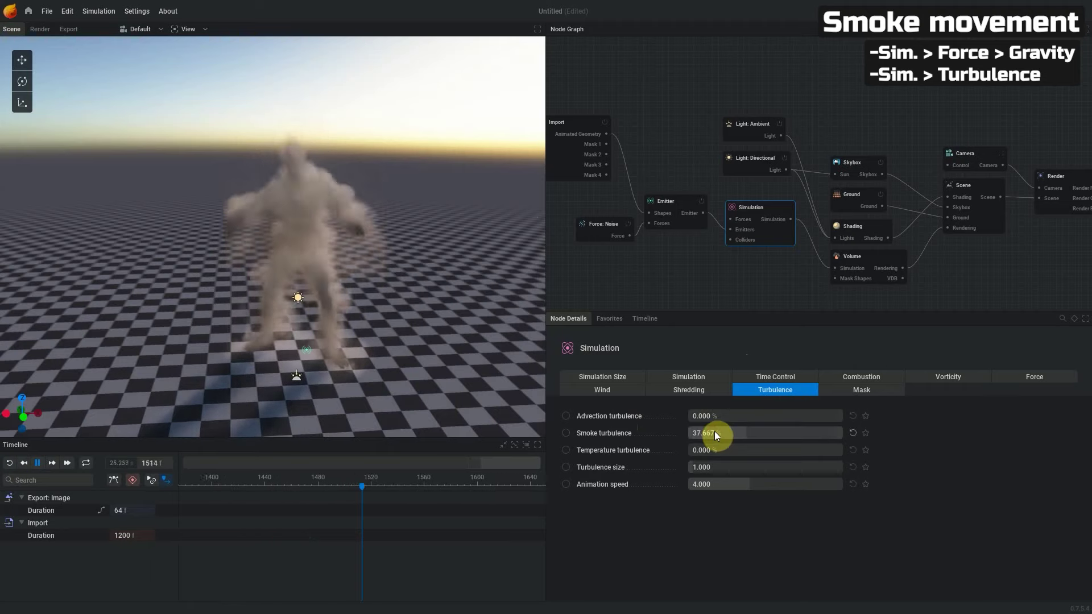
pyautogui.moveTo(709, 433); pyautogui.dragTo(751, 433)
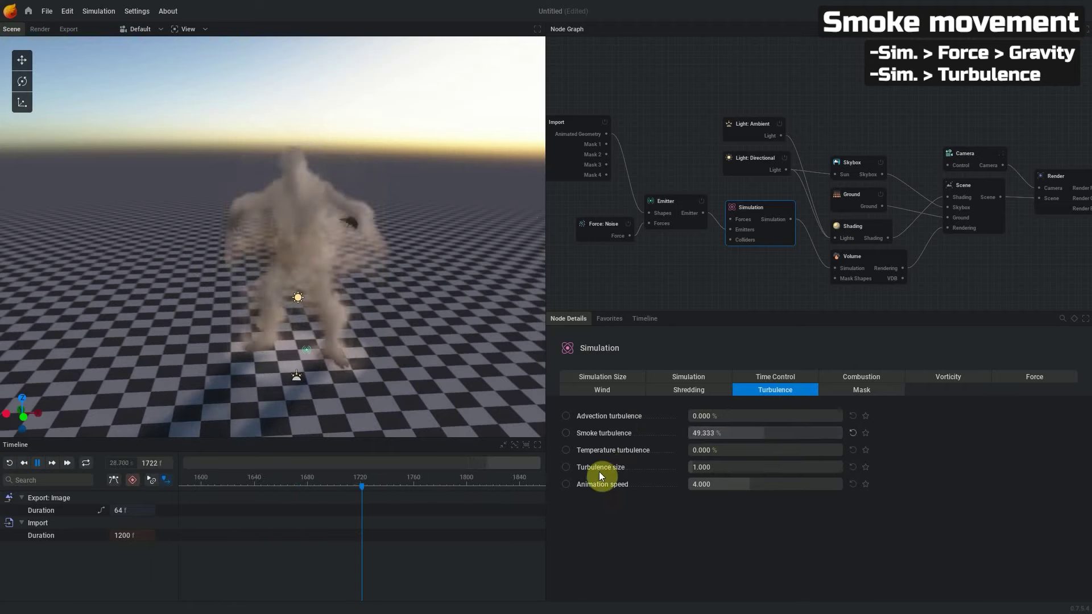
pyautogui.moveTo(712, 467); pyautogui.dragTo(743, 467)
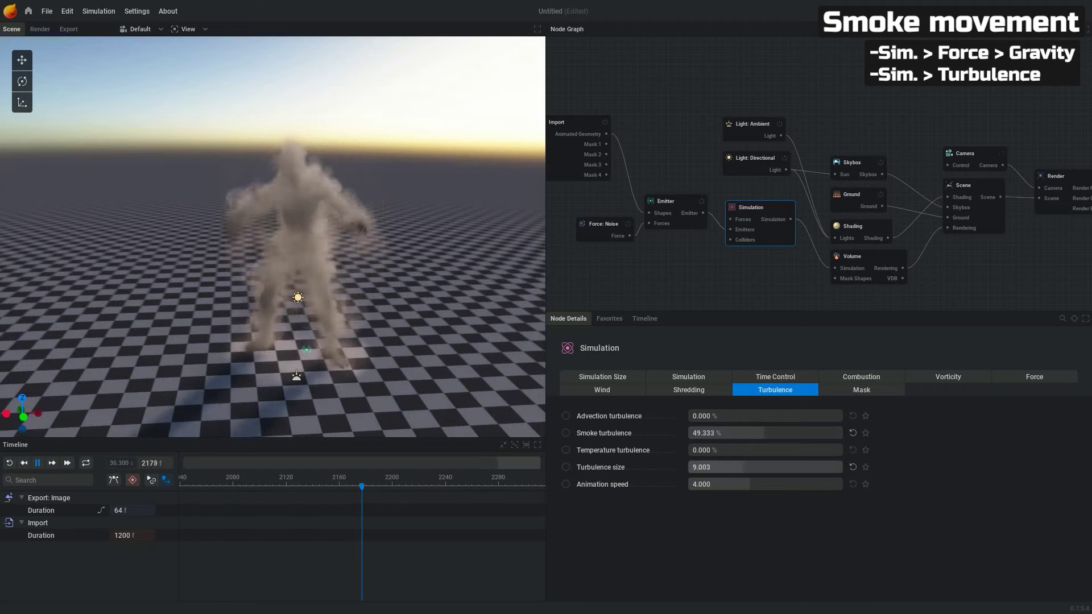
pyautogui.moveTo(715, 467); pyautogui.dragTo(720, 467)
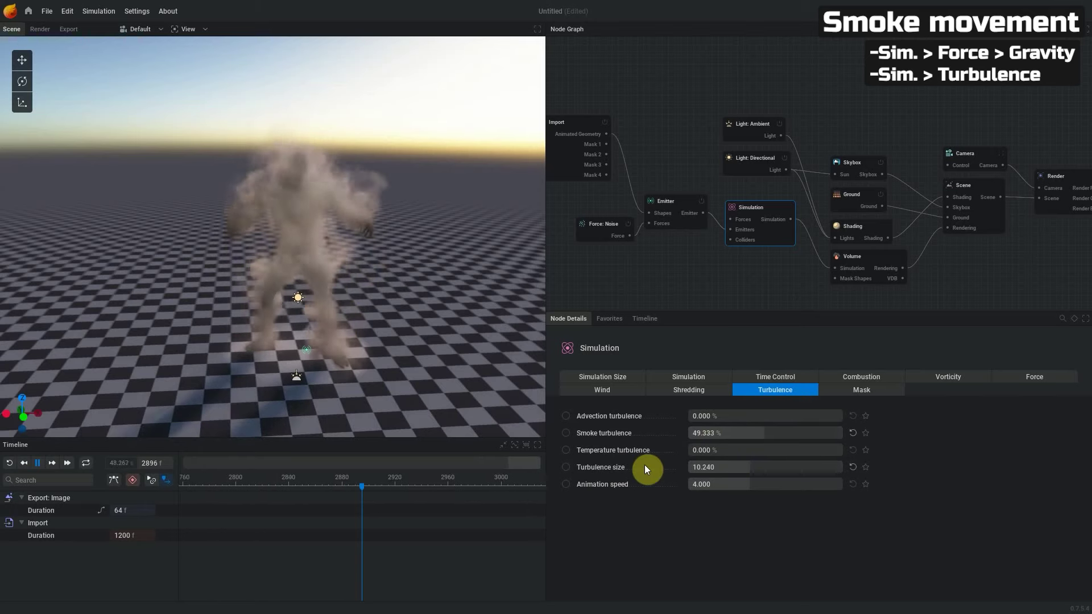
pyautogui.moveTo(640, 466)
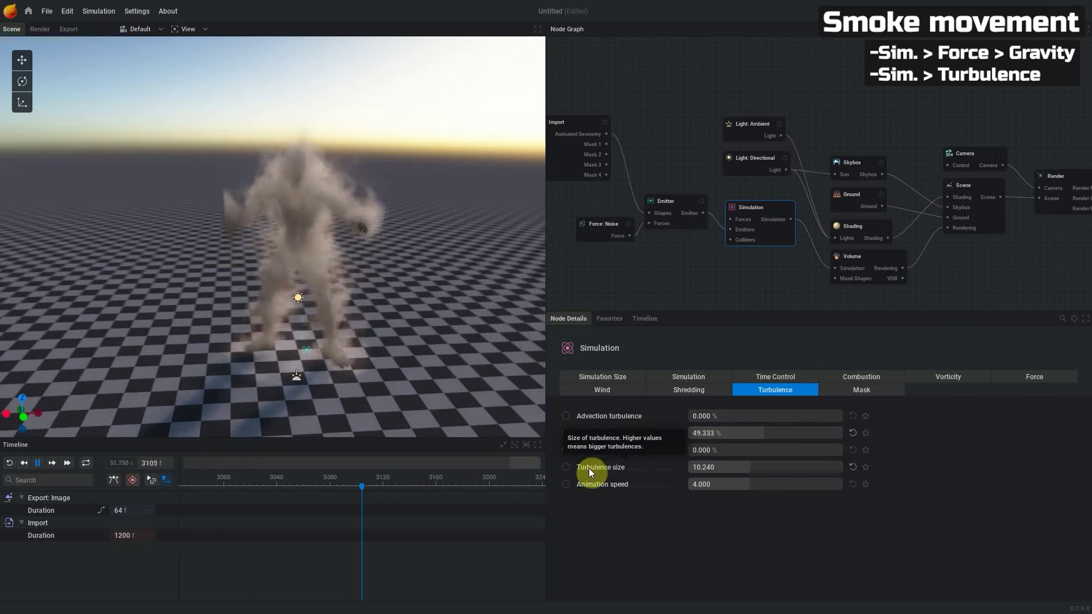
# Set the Simulation node's wind chaos to 1.327 m/s and inspect the smoke's movement from several angles.
pyautogui.click(615, 389)
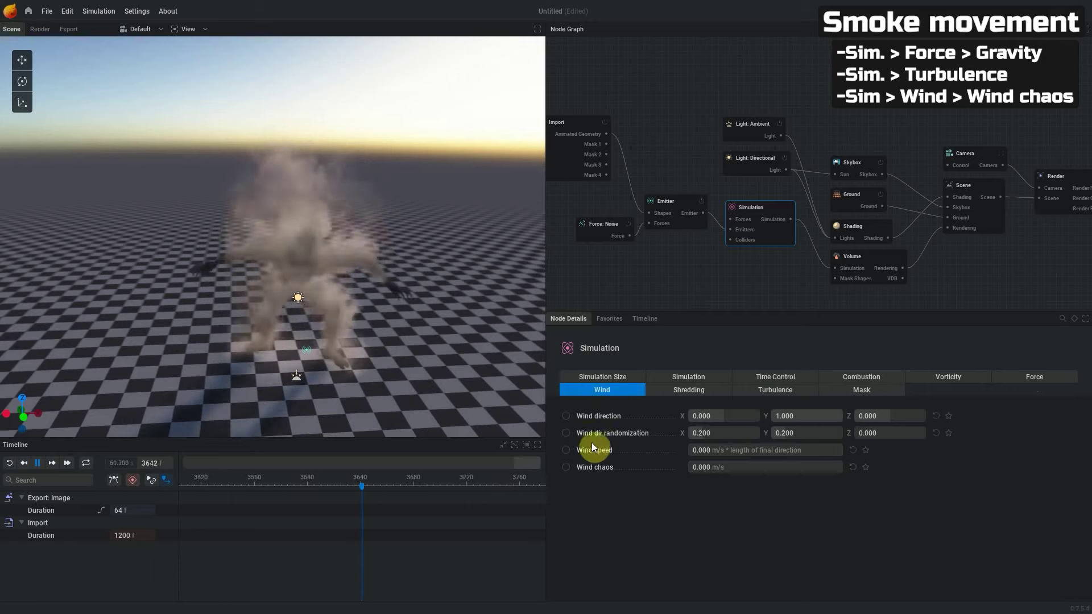
pyautogui.moveTo(614, 466)
pyautogui.moveTo(719, 469); pyautogui.dragTo(721, 469)
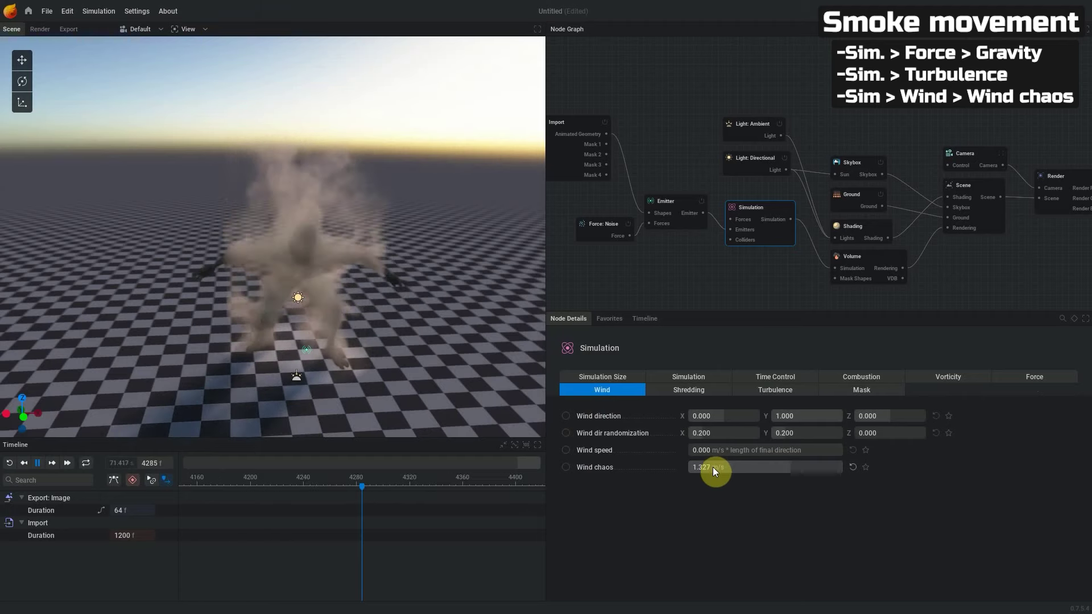
pyautogui.moveTo(269, 293); pyautogui.dragTo(428, 368)
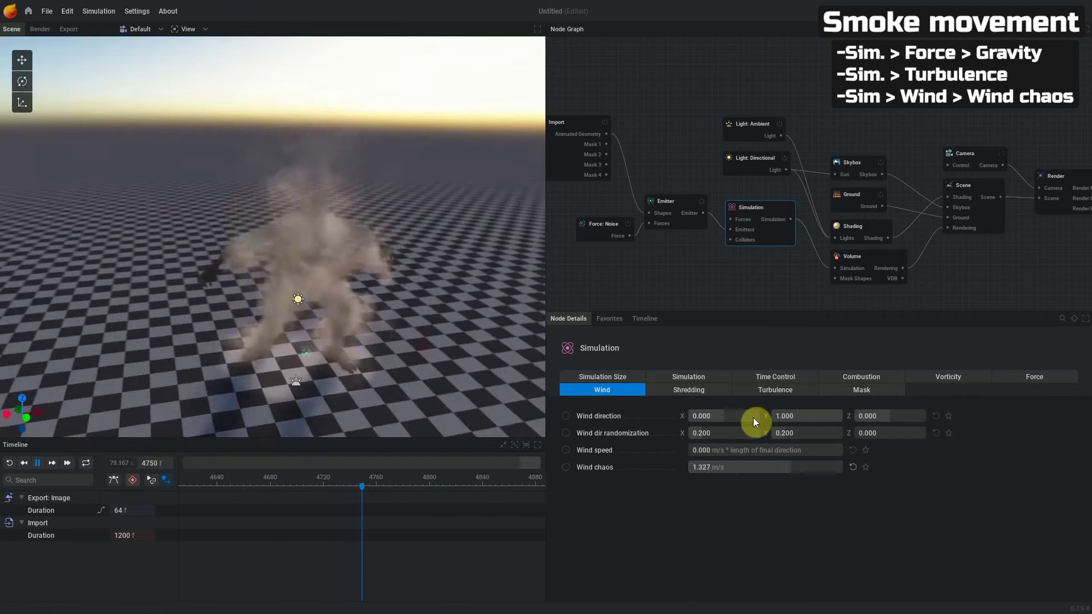
pyautogui.moveTo(313, 336); pyautogui.dragTo(431, 357)
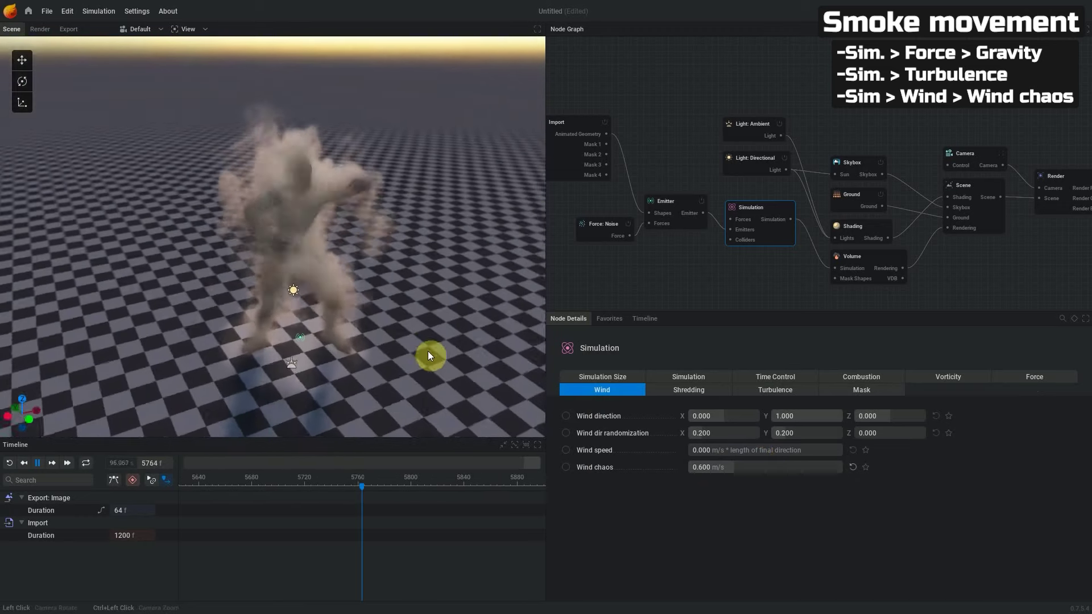
pyautogui.scroll(4, 332, 307)
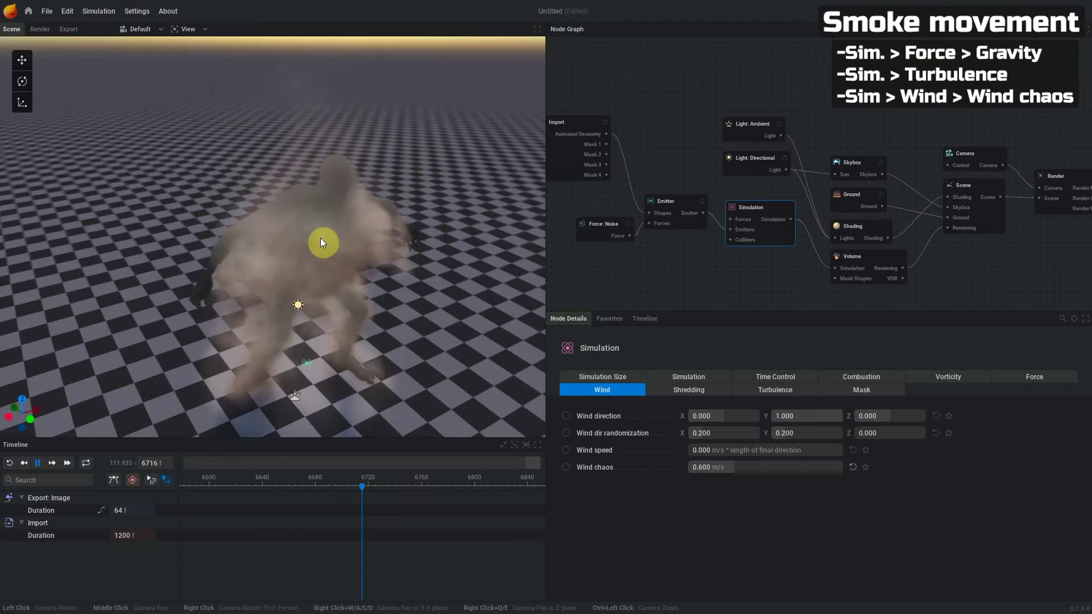
pyautogui.moveTo(375, 324); pyautogui.dragTo(273, 360)
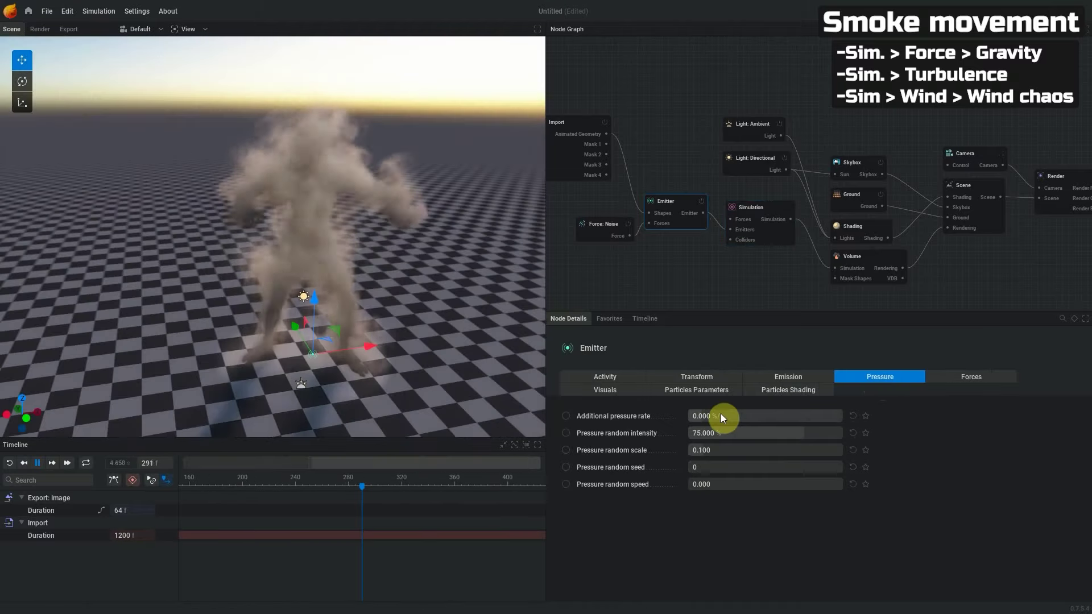
# Set the Emitter's additional pressure rate to 11 %/s and open its Forces settings.
pyautogui.moveTo(712, 419); pyautogui.dragTo(649, 420)
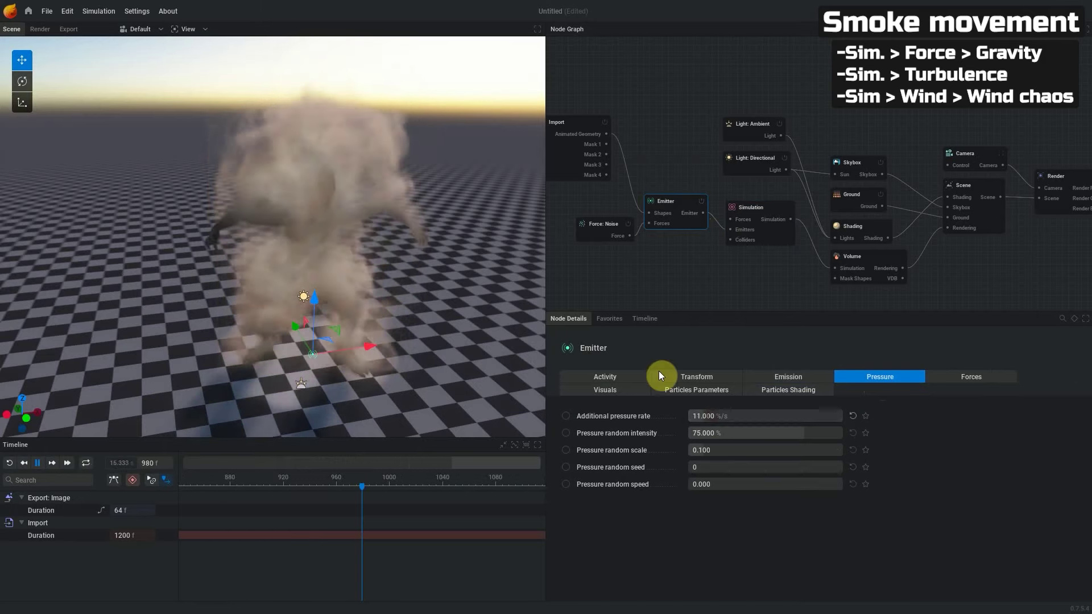
pyautogui.click(971, 377)
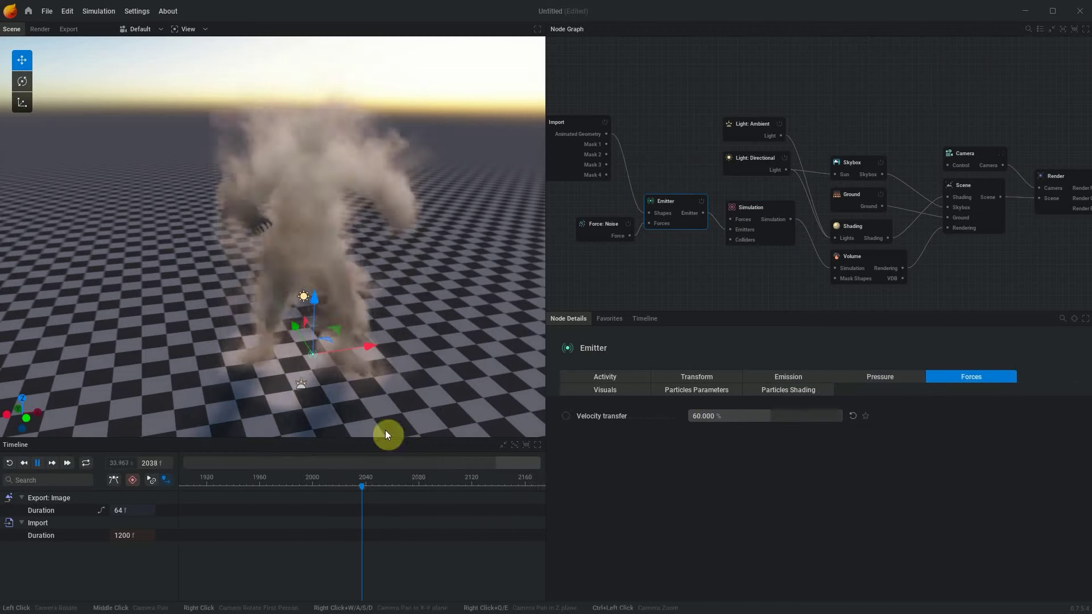
# Show the simulation's bounding box, widen it with an X voxel count of 189, and apply the new resolution.
pyautogui.moveTo(354, 297); pyautogui.dragTo(401, 371)
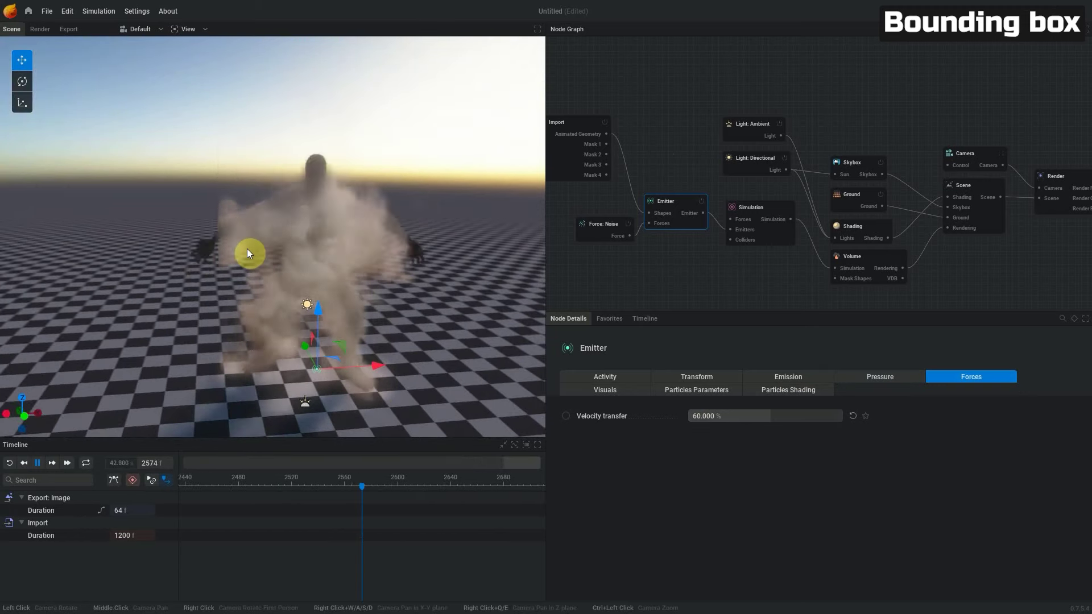
pyautogui.press('b')
pyautogui.moveTo(388, 349); pyautogui.dragTo(352, 382)
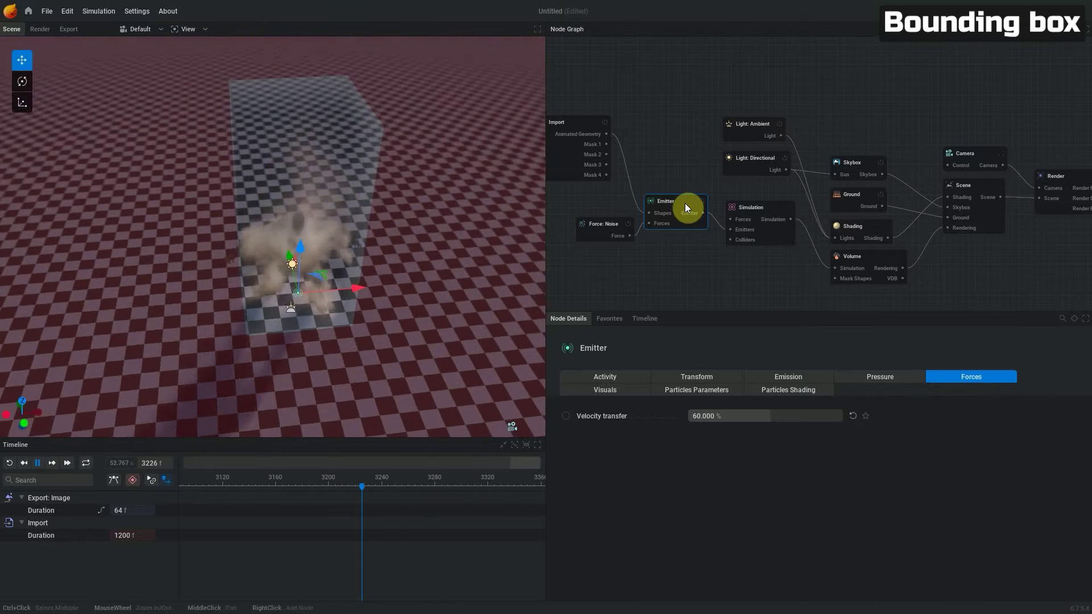
pyautogui.click(747, 209)
pyautogui.click(626, 376)
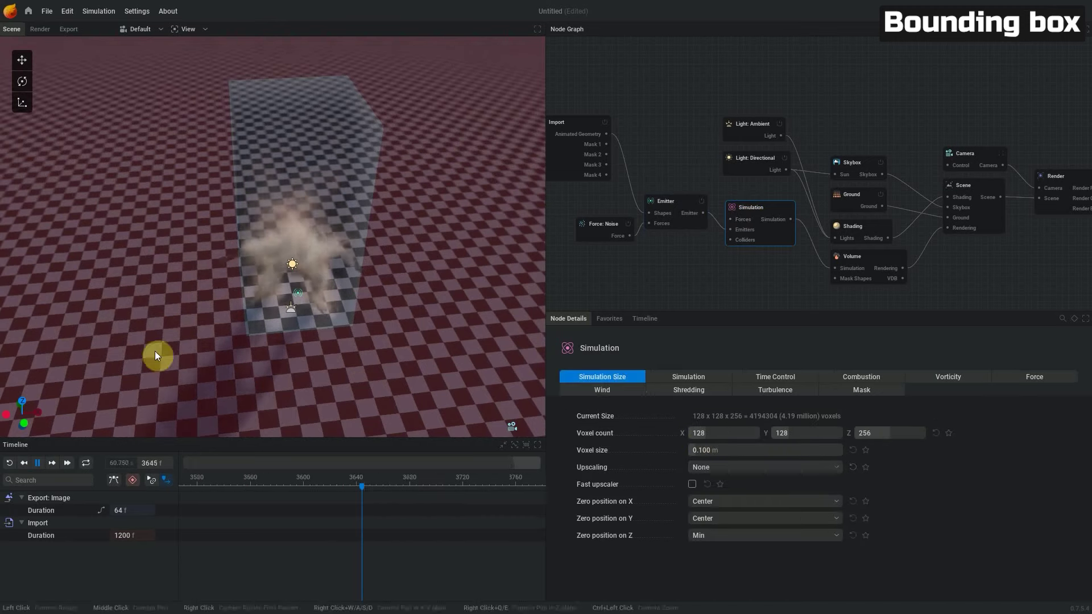
pyautogui.moveTo(711, 433); pyautogui.dragTo(739, 433)
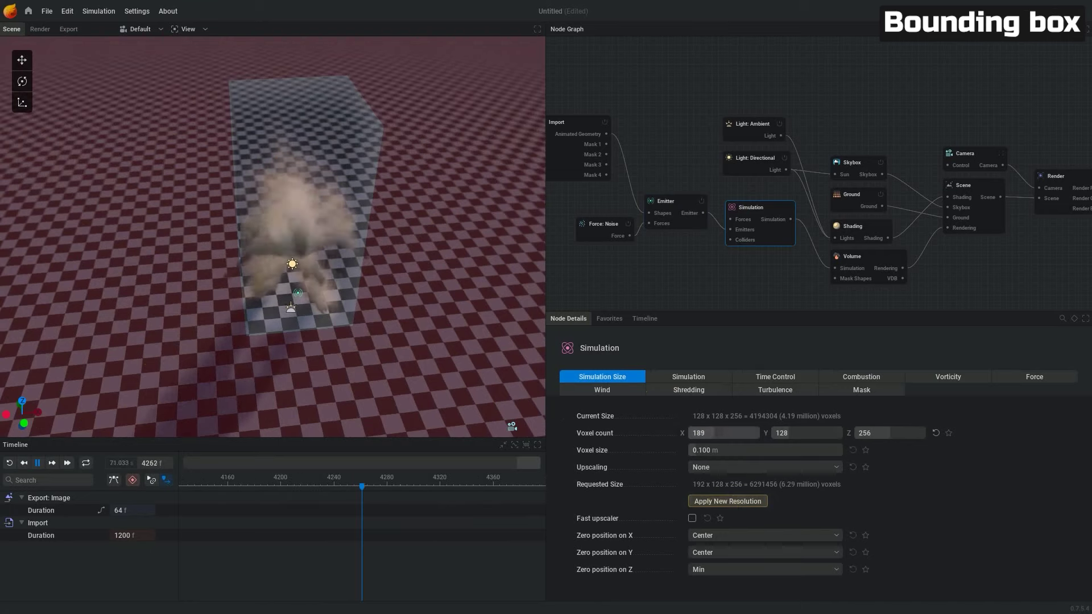
pyautogui.click(723, 500)
pyautogui.moveTo(339, 335)
pyautogui.mouseDown()
pyautogui.moveTo(281, 300)
pyautogui.moveTo(216, 284)
pyautogui.moveTo(350, 295)
pyautogui.moveTo(308, 290)
pyautogui.moveTo(356, 323)
pyautogui.moveTo(337, 297)
pyautogui.moveTo(419, 316)
pyautogui.moveTo(415, 339)
pyautogui.moveTo(334, 358)
pyautogui.moveTo(215, 320)
pyautogui.moveTo(394, 350)
pyautogui.moveTo(316, 351)
pyautogui.moveTo(360, 319)
pyautogui.moveTo(382, 339)
pyautogui.mouseUp()
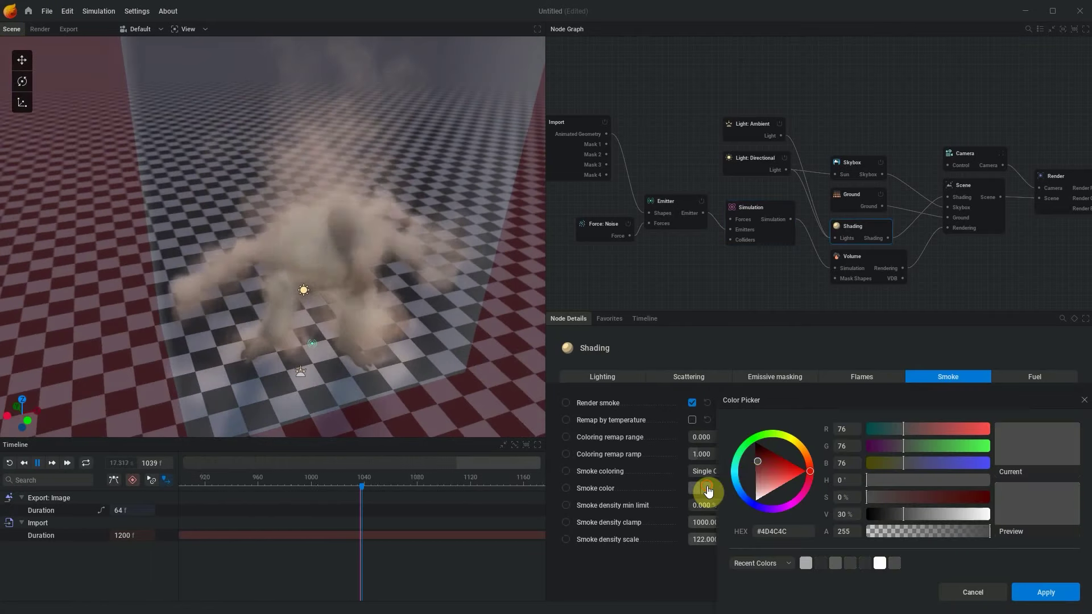
# Set the Shading node's smoke color to dark gray #242424.
pyautogui.click(767, 481)
pyautogui.moveTo(753, 462)
pyautogui.mouseDown()
pyautogui.moveTo(750, 451)
pyautogui.moveTo(746, 461)
pyautogui.mouseUp()
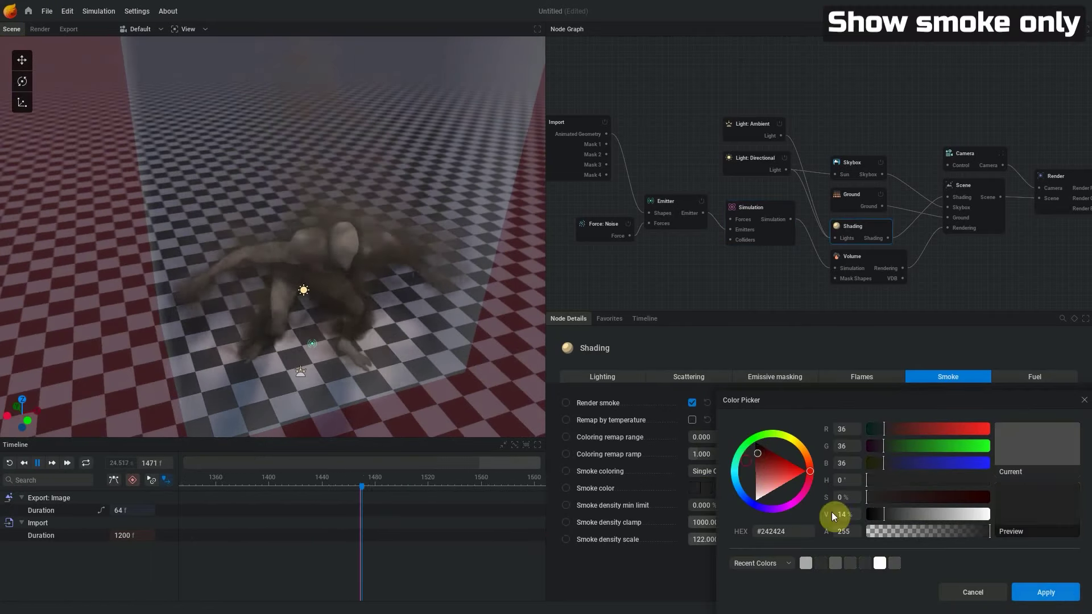
pyautogui.click(1046, 592)
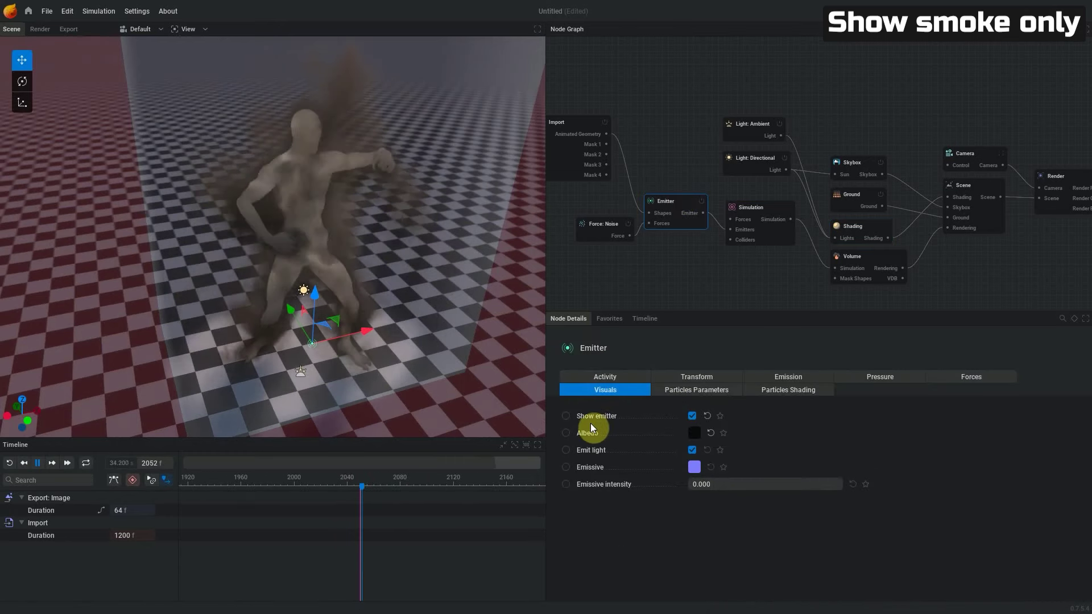
# Hide the monster body by disabling Show emitter on the Emitter and Render all on the Import node.
pyautogui.click(693, 417)
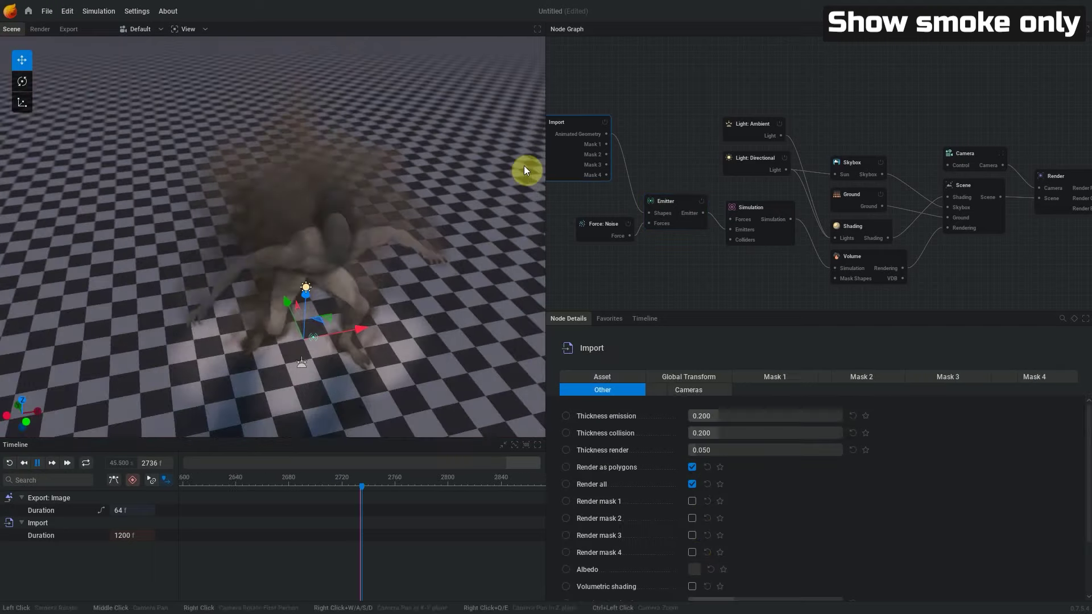
pyautogui.moveTo(561, 125); pyautogui.dragTo(592, 125)
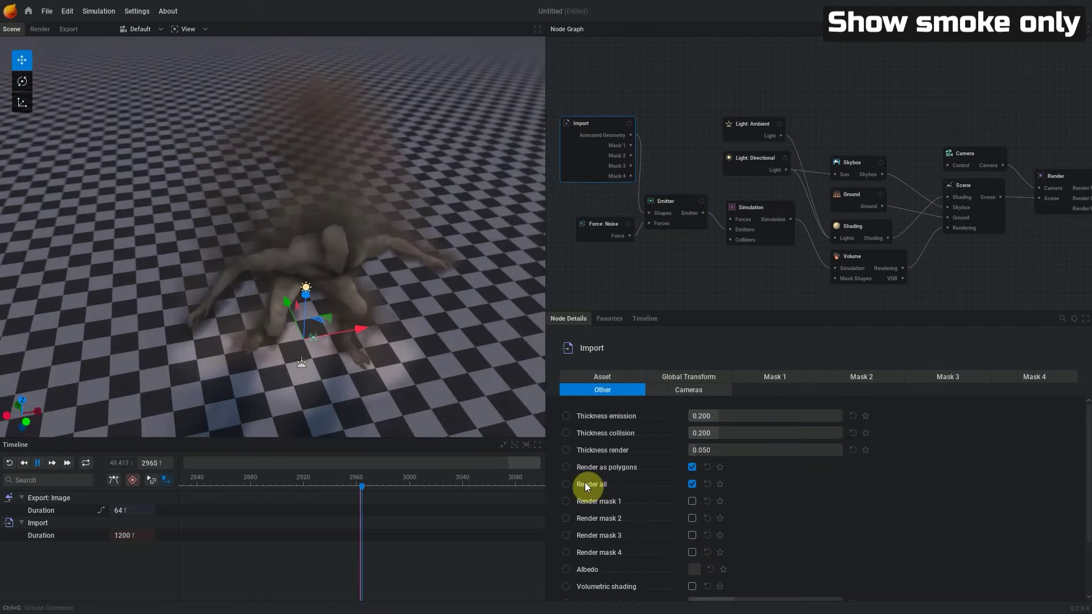
pyautogui.click(692, 484)
pyautogui.moveTo(546, 452); pyautogui.dragTo(425, 418)
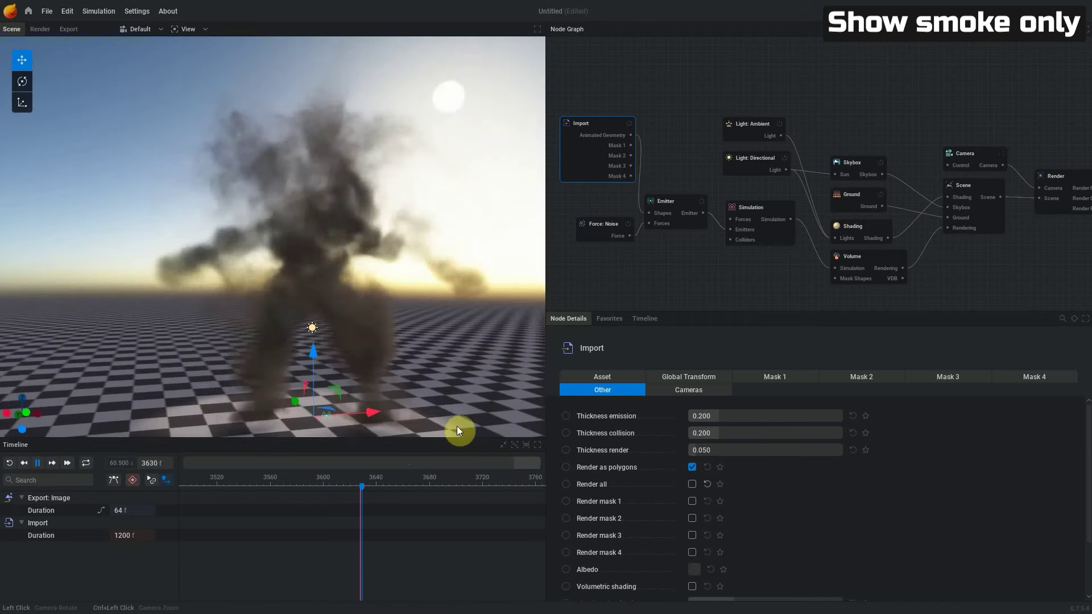
pyautogui.moveTo(463, 423); pyautogui.dragTo(414, 407)
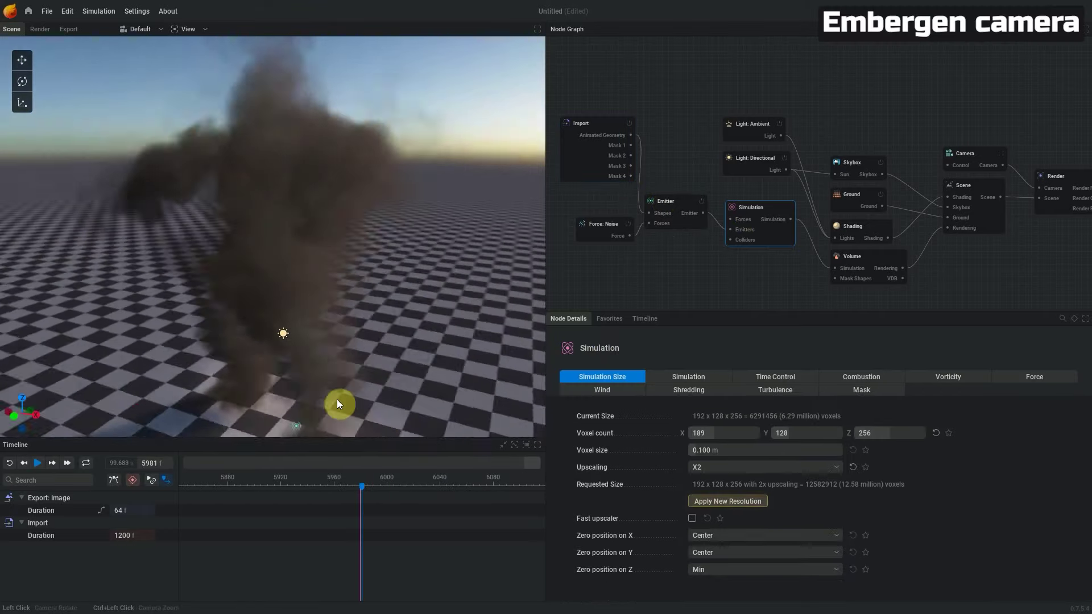
pyautogui.moveTo(337, 400); pyautogui.dragTo(292, 350)
# Enable the OctaneCamera in the Import node's camera settings.
pyautogui.moveTo(606, 125); pyautogui.dragTo(608, 89)
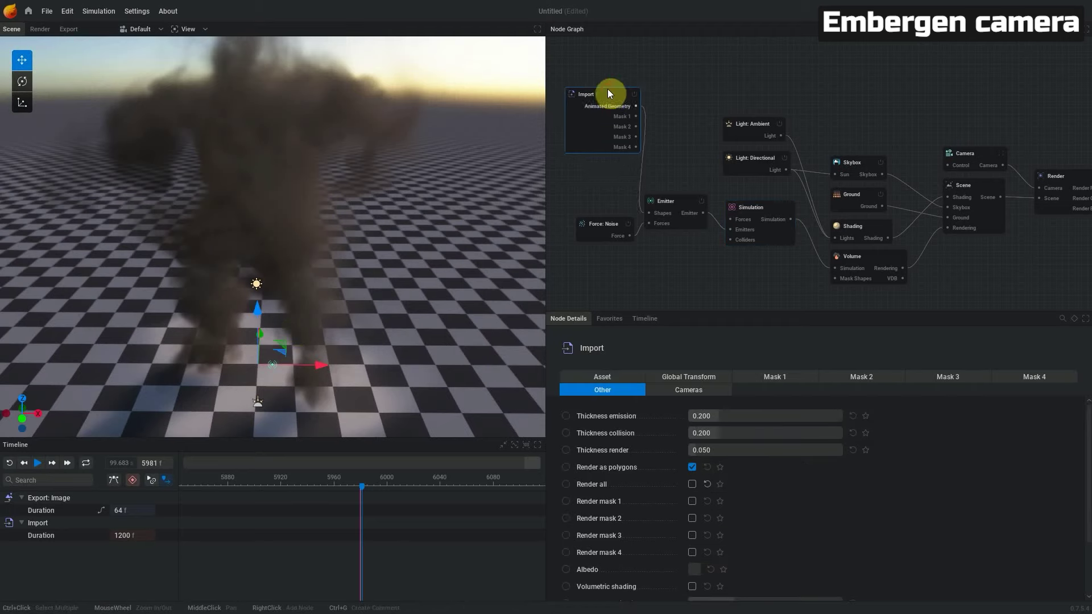
pyautogui.click(684, 391)
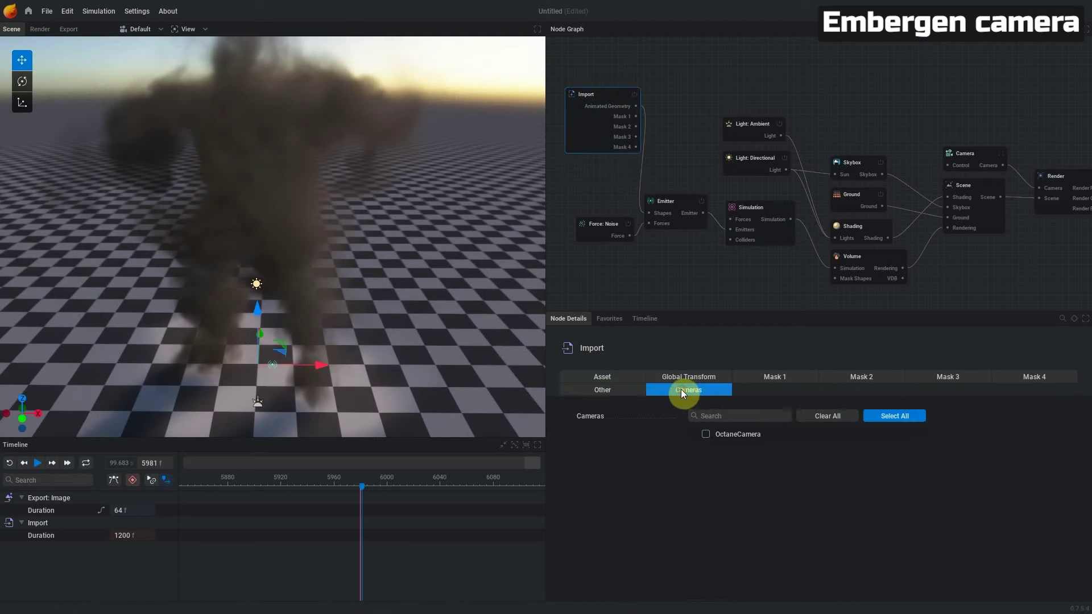
pyautogui.click(713, 443)
pyautogui.moveTo(305, 261); pyautogui.dragTo(293, 298)
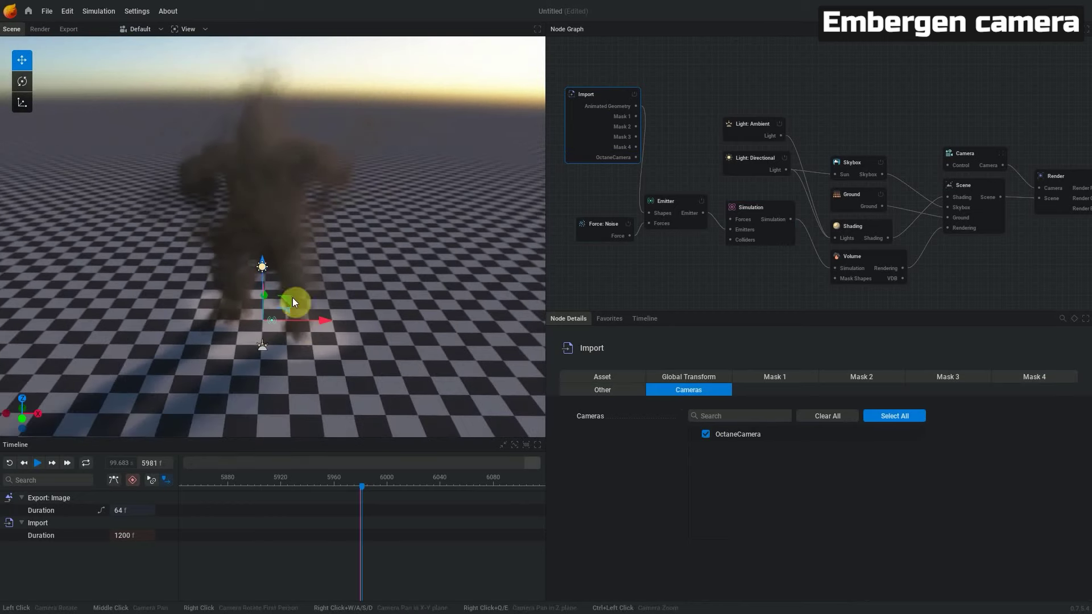
# Connect the Import node's OctaneCamera output to the Camera node's Control input, then play the simulation through that camera.
pyautogui.moveTo(620, 112); pyautogui.dragTo(603, 70)
pyautogui.moveTo(983, 155); pyautogui.dragTo(974, 107)
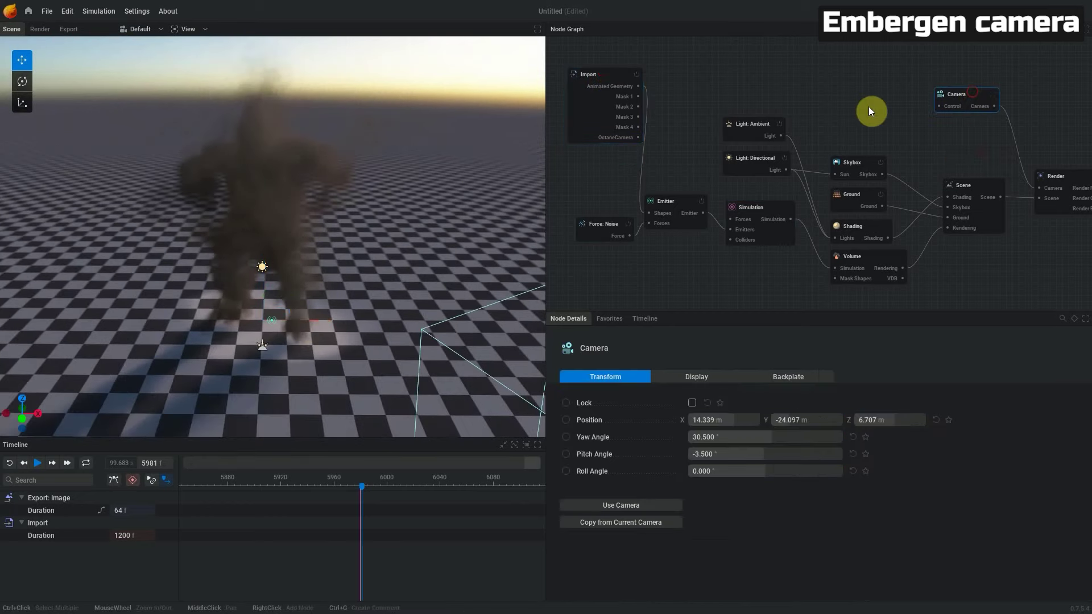
pyautogui.moveTo(639, 137); pyautogui.dragTo(939, 106)
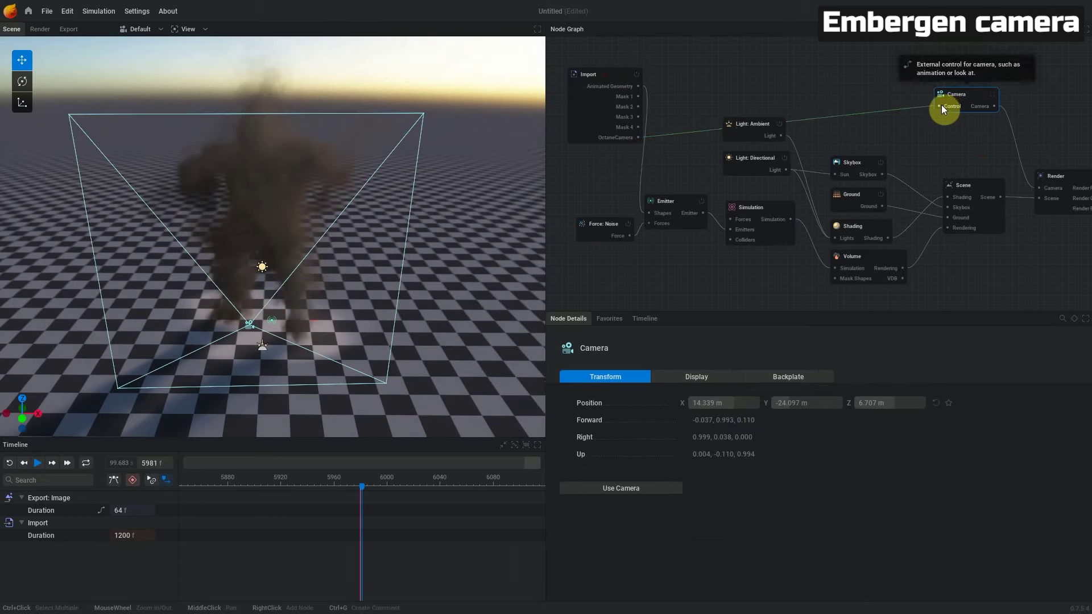
pyautogui.click(994, 97)
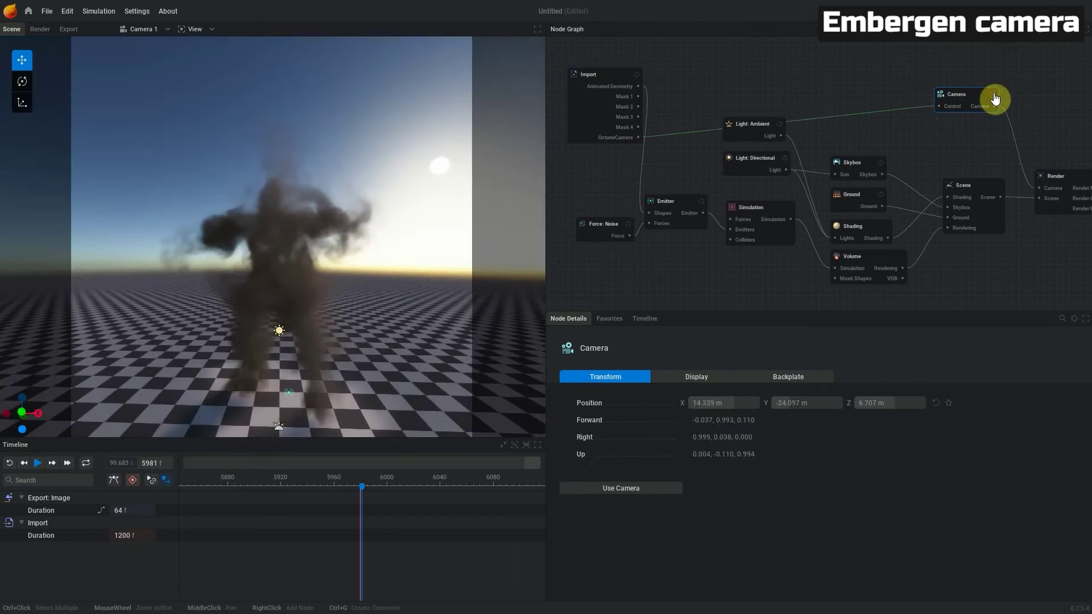
pyautogui.click(38, 463)
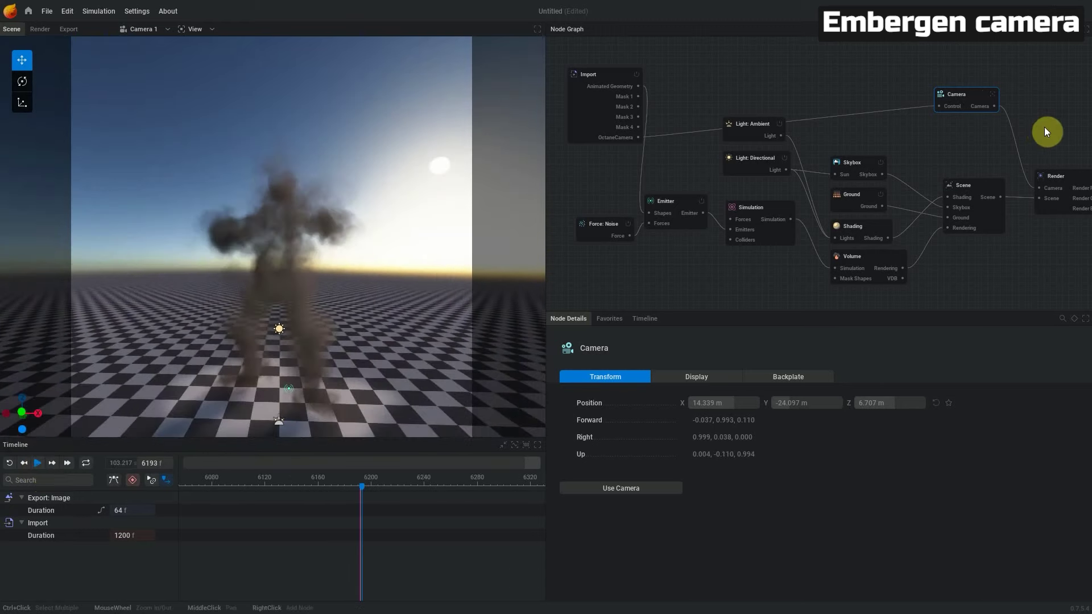
# Enable the Alpha capture type on the Render node and connect Render Alpha to the Export: Image node's A input.
pyautogui.moveTo(1045, 129); pyautogui.dragTo(745, 123, button='middle')
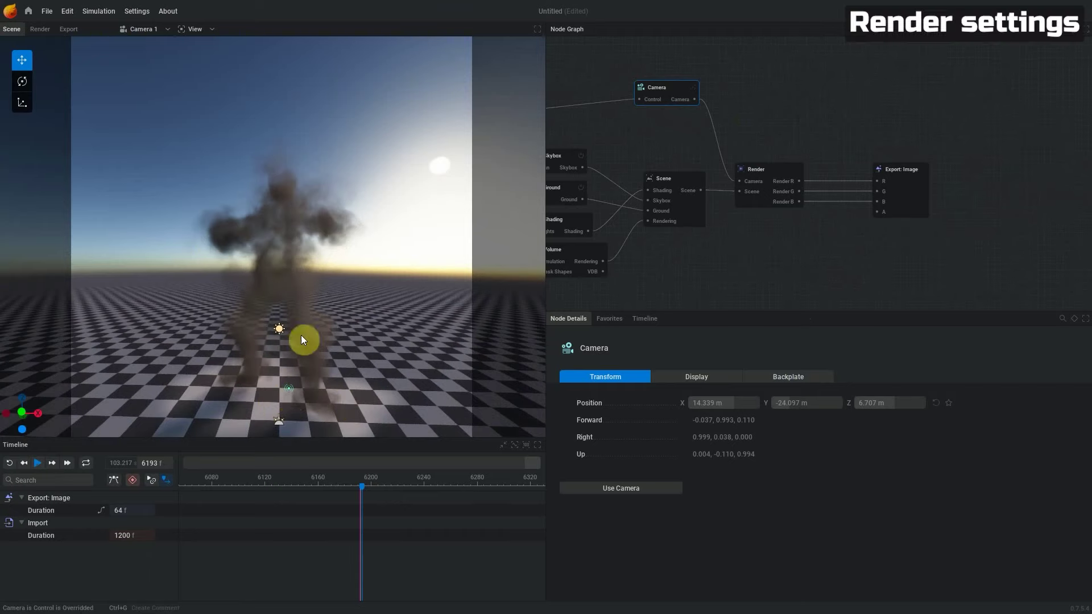
pyautogui.click(806, 180)
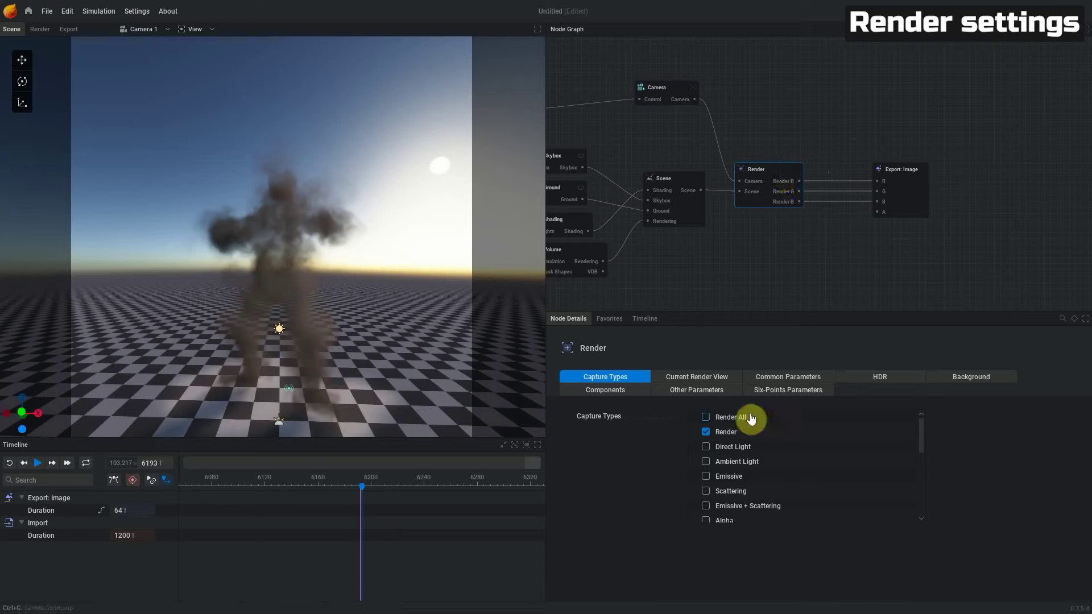
pyautogui.scroll(-2, 927, 444)
pyautogui.click(718, 503)
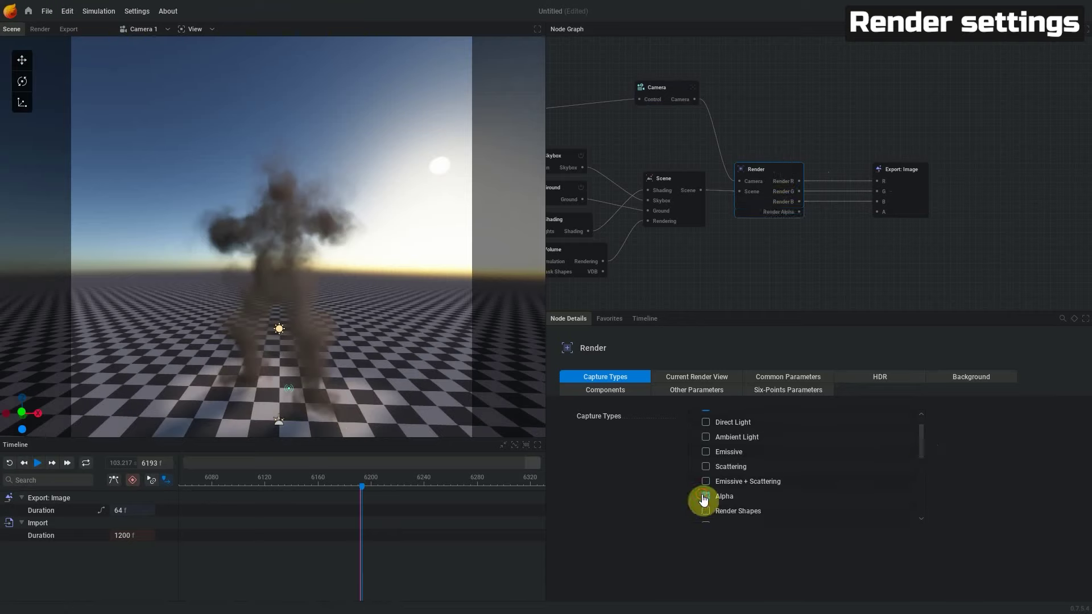
pyautogui.moveTo(800, 212); pyautogui.dragTo(879, 212)
# Examine the Export: Image node's export settings, including the export mode, file path, frame options and flipbook size.
pyautogui.click(900, 172)
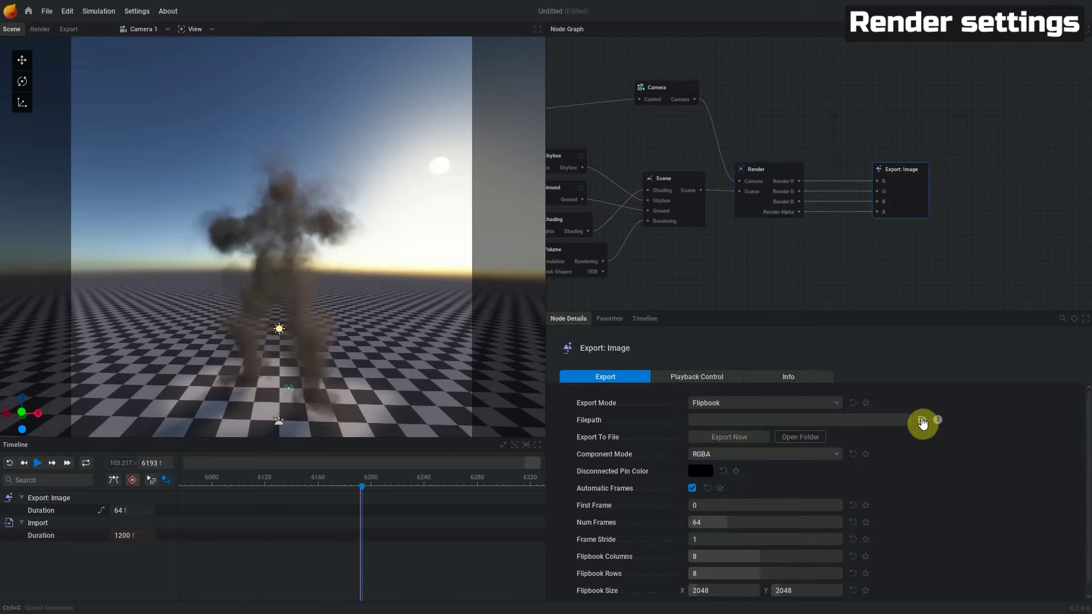
pyautogui.scroll(-1, 610, 483)
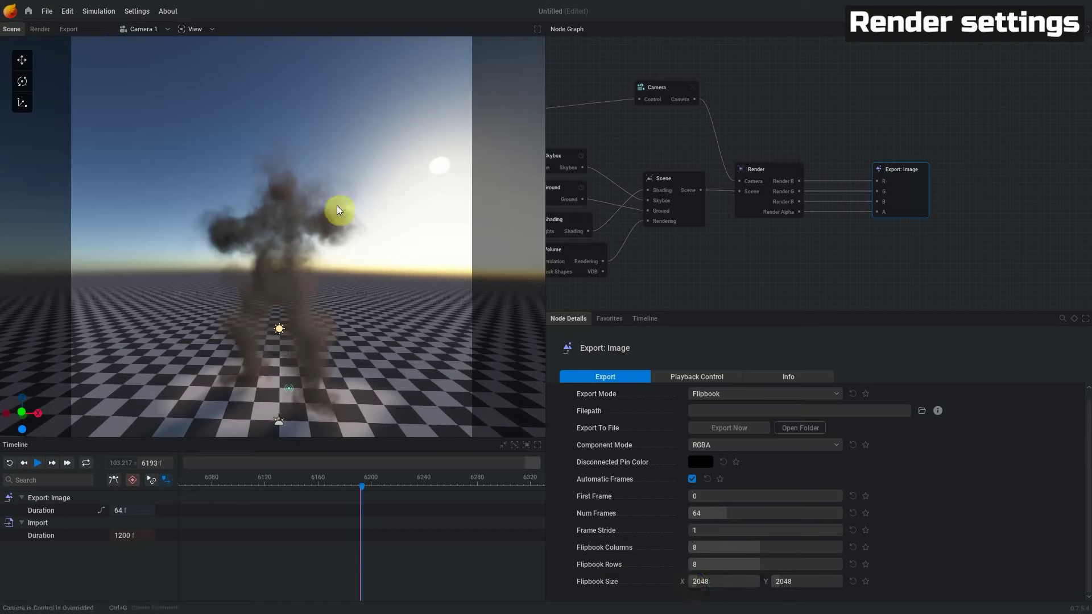
pyautogui.moveTo(715, 293); pyautogui.dragTo(962, 294, button='middle')
pyautogui.scroll(-3, 732, 254)
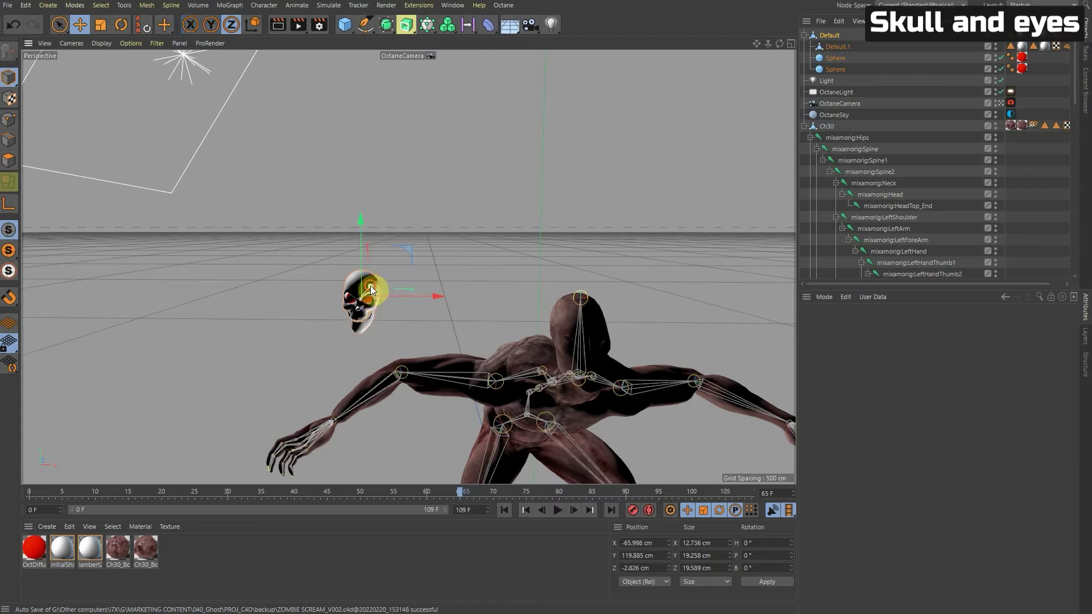
# In Cinema 4D, move the skull with its red eyes along Z to about -41.961 cm.
pyautogui.moveTo(370, 286)
pyautogui.mouseDown()
pyautogui.moveTo(342, 335)
pyautogui.moveTo(364, 291)
pyautogui.mouseUp()
pyautogui.click(8, 5)
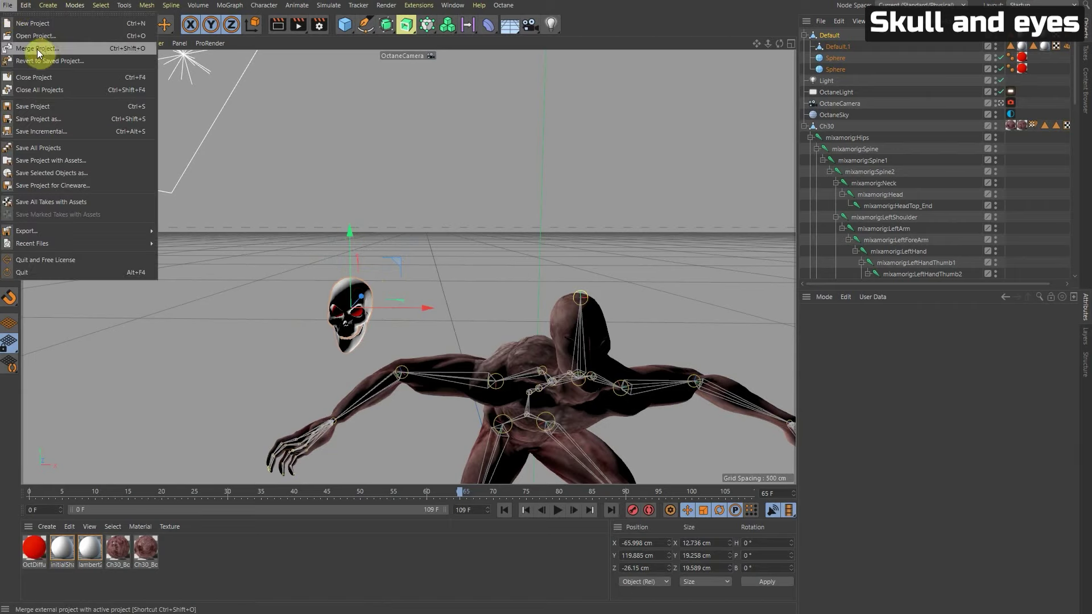
pyautogui.click(358, 278)
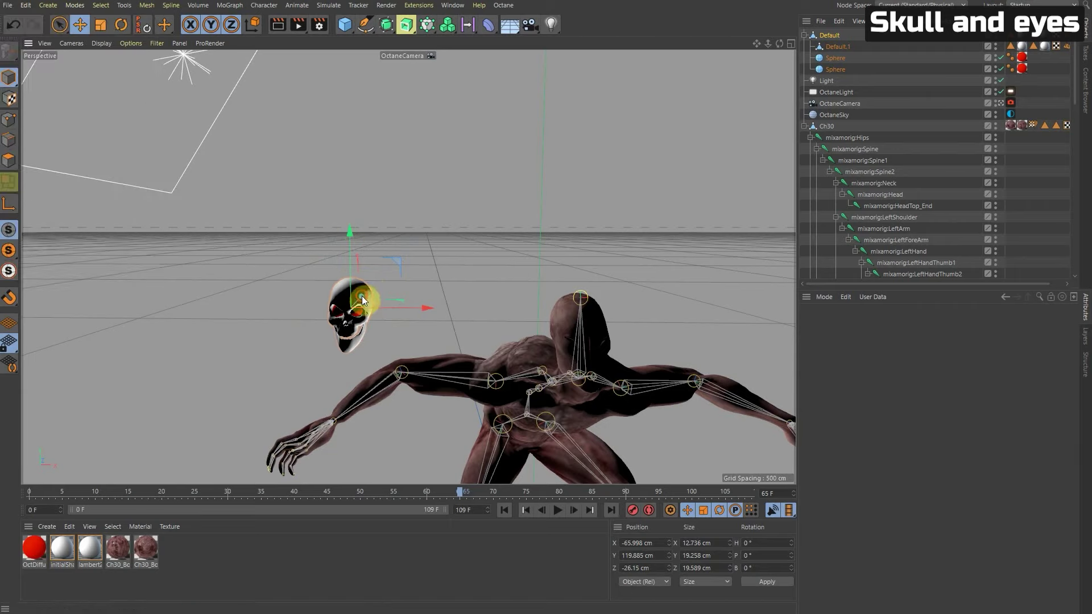
pyautogui.moveTo(362, 299); pyautogui.dragTo(334, 340)
pyautogui.scroll(5, 319, 328)
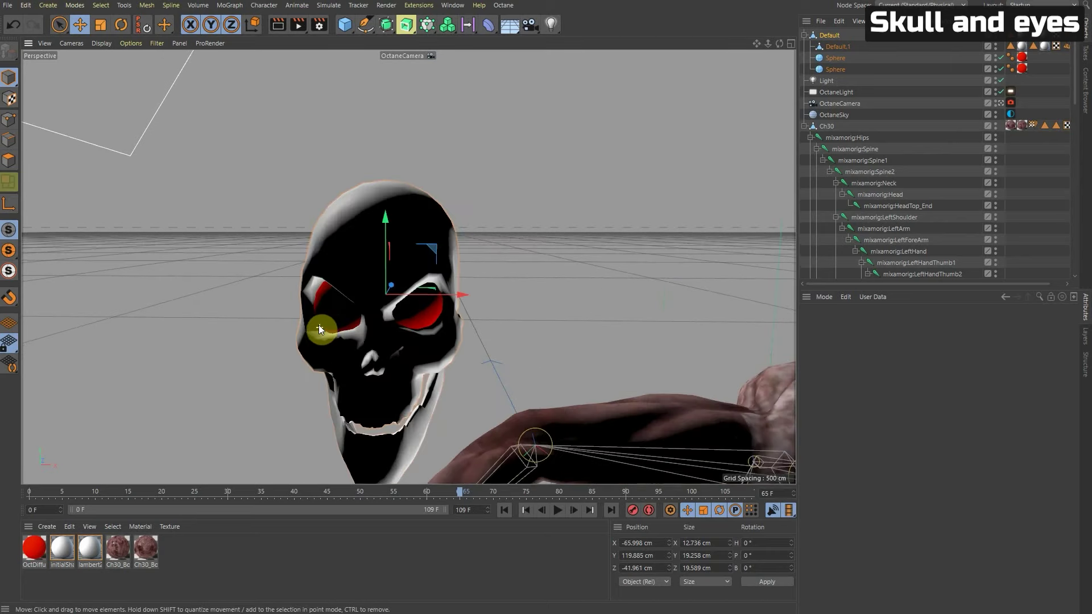
pyautogui.click(433, 318)
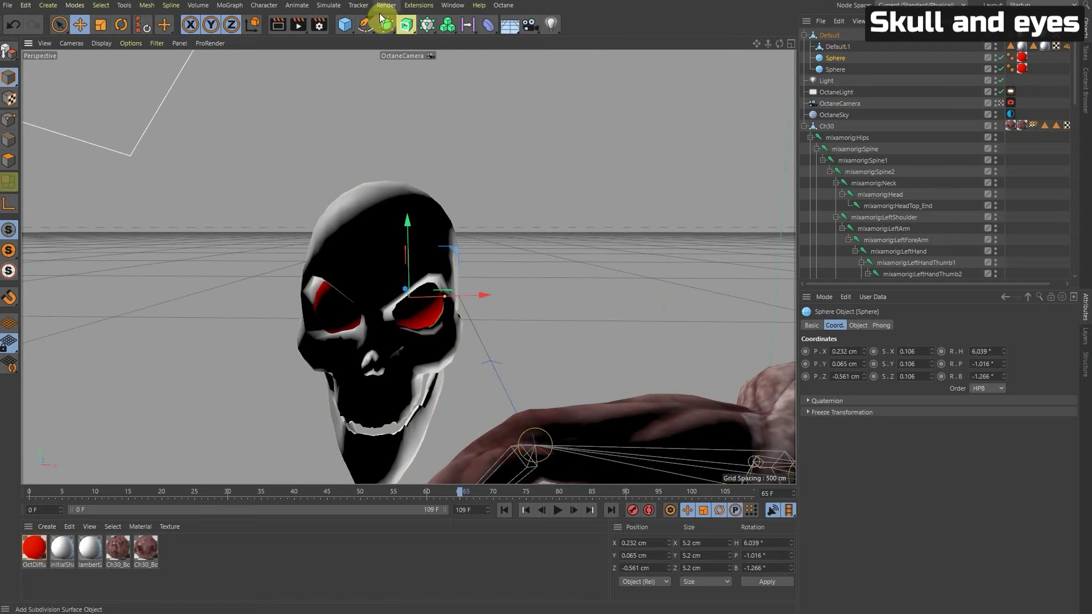
pyautogui.moveTo(344, 30); pyautogui.dragTo(576, 62)
pyautogui.hotkey('ctrl', 'z')
pyautogui.scroll(-5, 455, 250)
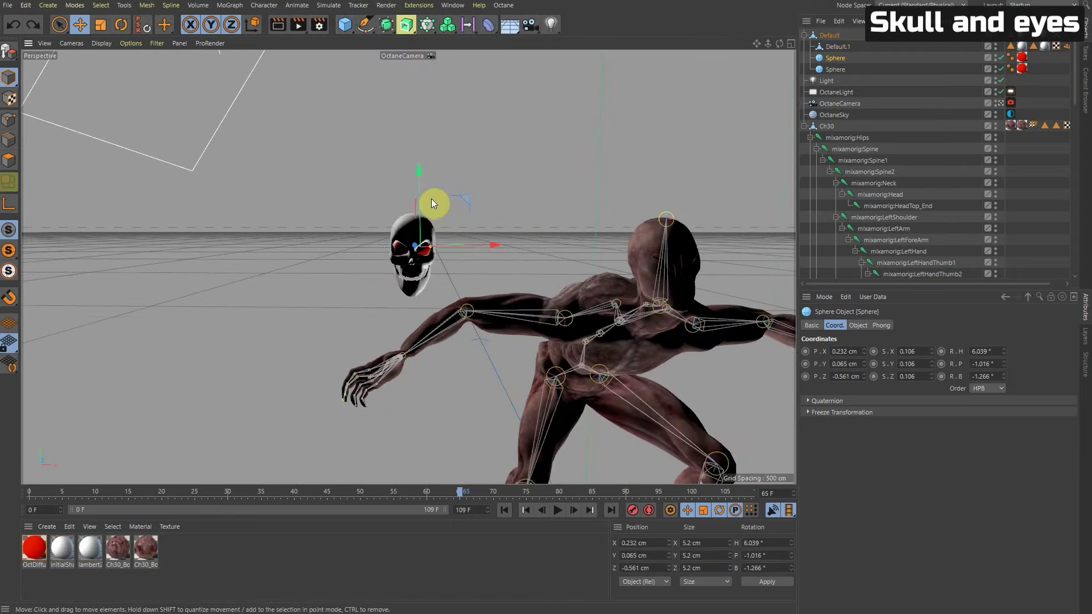
pyautogui.click(101, 24)
pyautogui.moveTo(431, 178); pyautogui.dragTo(534, 182)
pyautogui.moveTo(910, 25); pyautogui.dragTo(557, 443)
# Try rotating the skull mesh Default.1 to a pitch of about 42.253°, then undo the rotation.
pyautogui.click(837, 47)
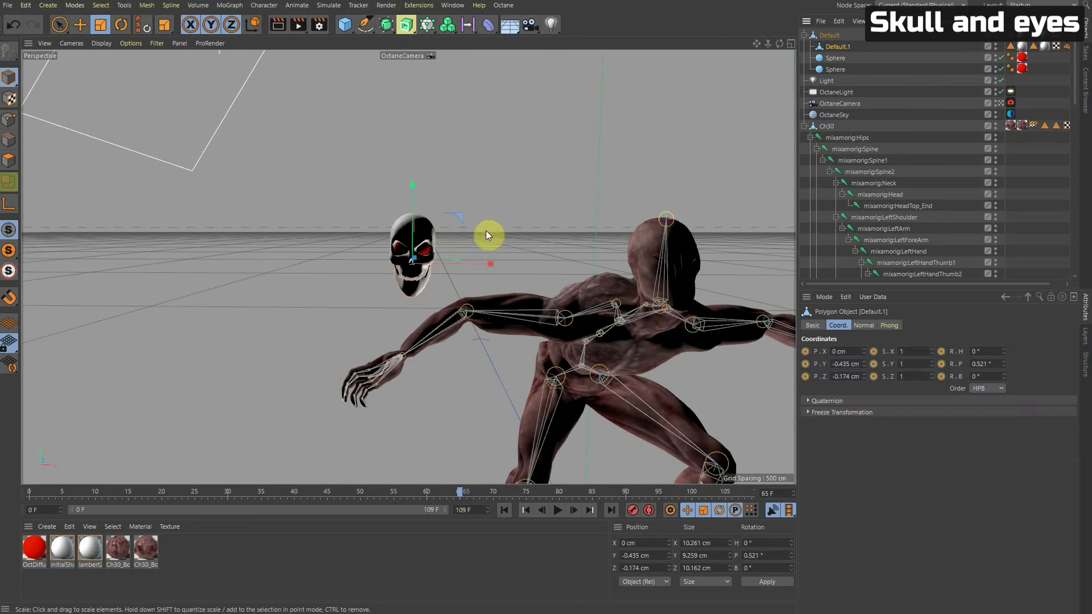
pyautogui.keyDown('alt'); pyautogui.moveTo(415, 284); pyautogui.dragTo(349, 302); pyautogui.keyUp('alt')
pyautogui.press('r')
pyautogui.moveTo(410, 233); pyautogui.dragTo(401, 266)
pyautogui.click(633, 511)
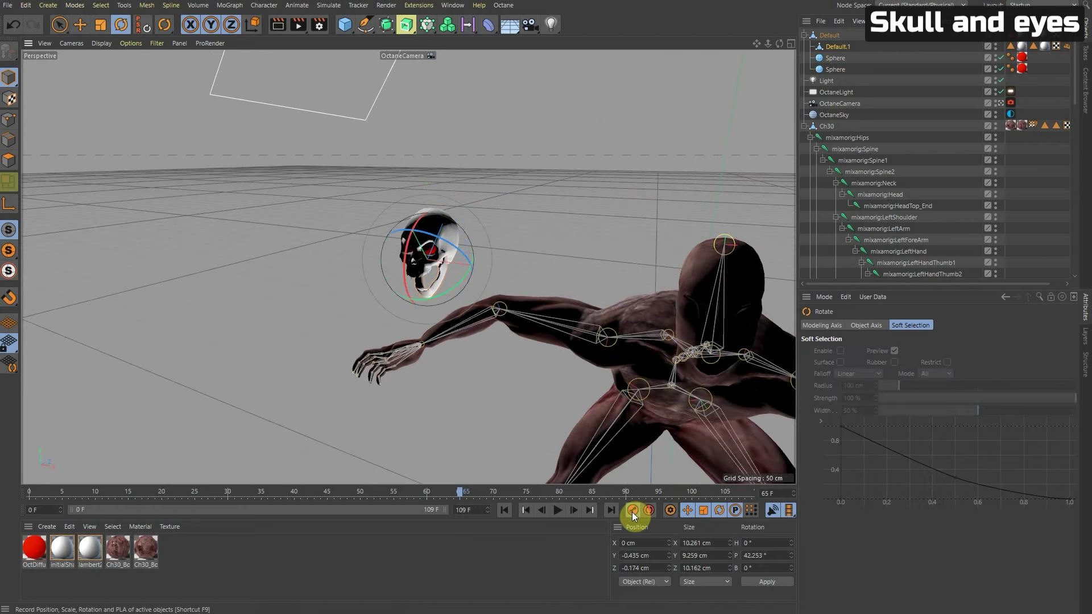
pyautogui.hotkey('ctrl', 'z')
pyautogui.hotkey('ctrl', 'z')
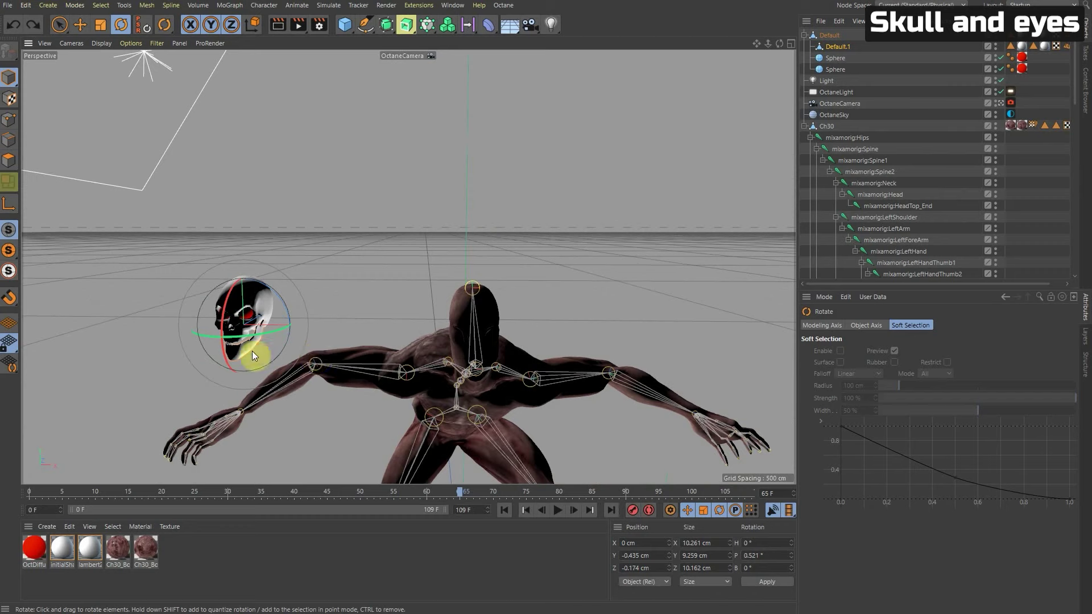
# Collapse the shoulder and leg branches of the Ch30 rig and select the mixamorig:Head joint.
pyautogui.click(892, 126)
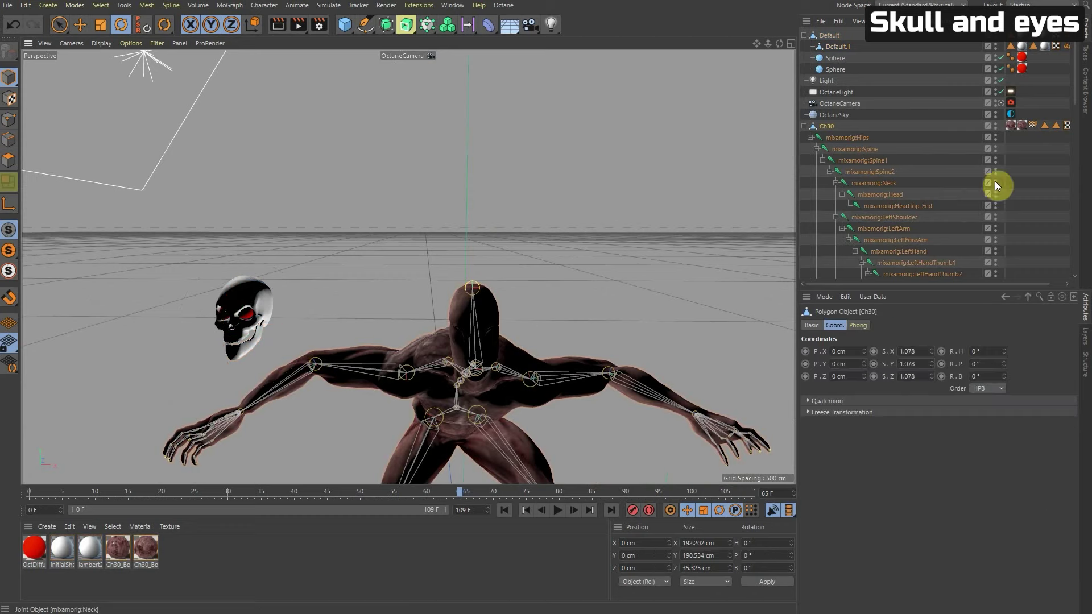
pyautogui.click(1011, 184)
pyautogui.scroll(-6, 931, 225)
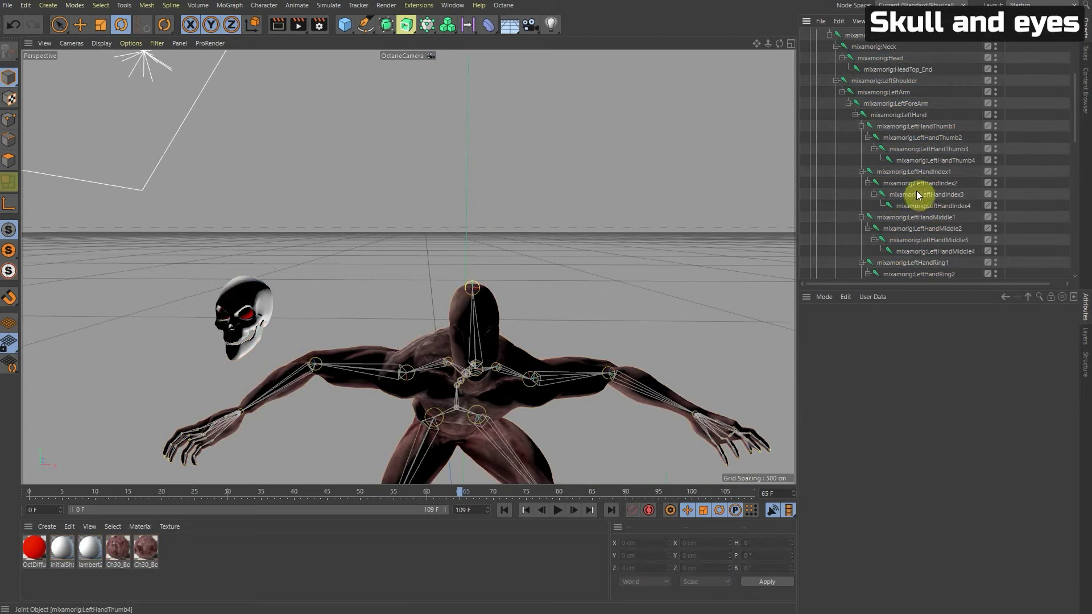
pyautogui.scroll(6, 878, 154)
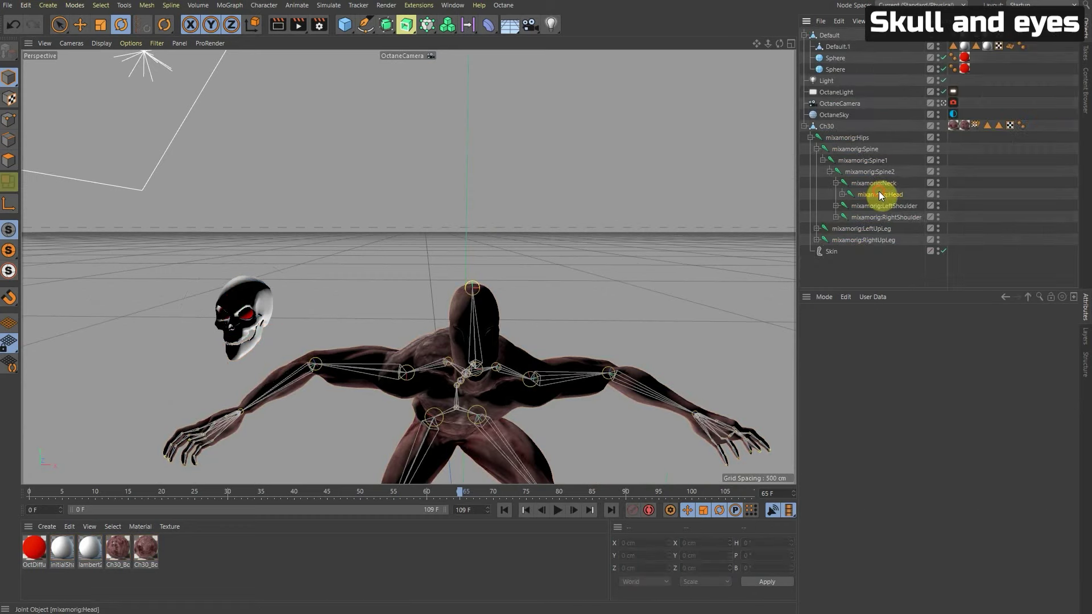
pyautogui.click(880, 194)
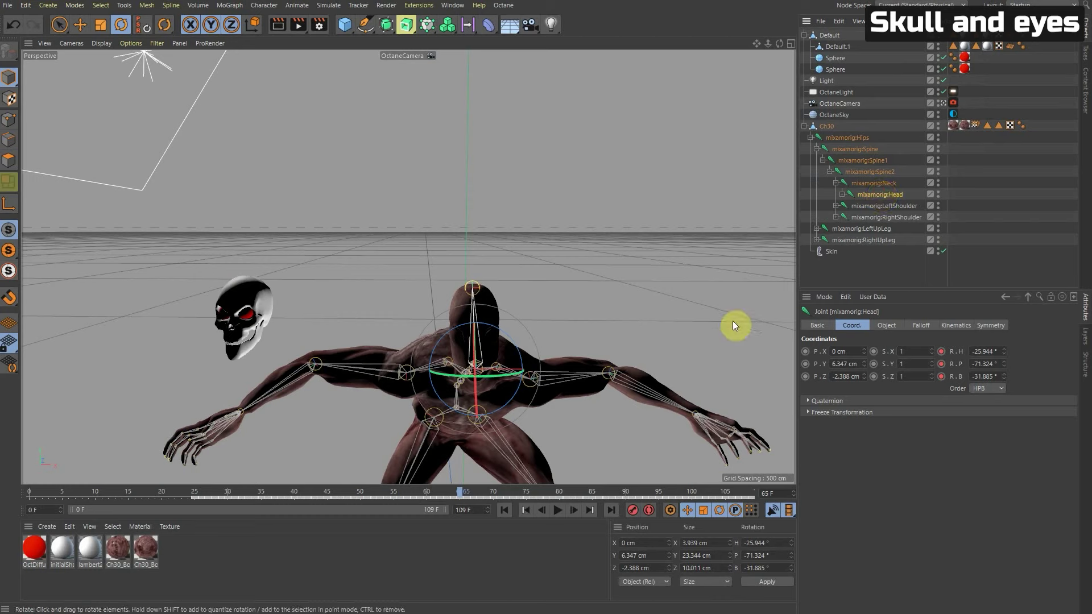
# Parent the Default skull group to the mixamorig:Head joint and scrub the timeline to frame 63 to check it.
pyautogui.click(828, 35)
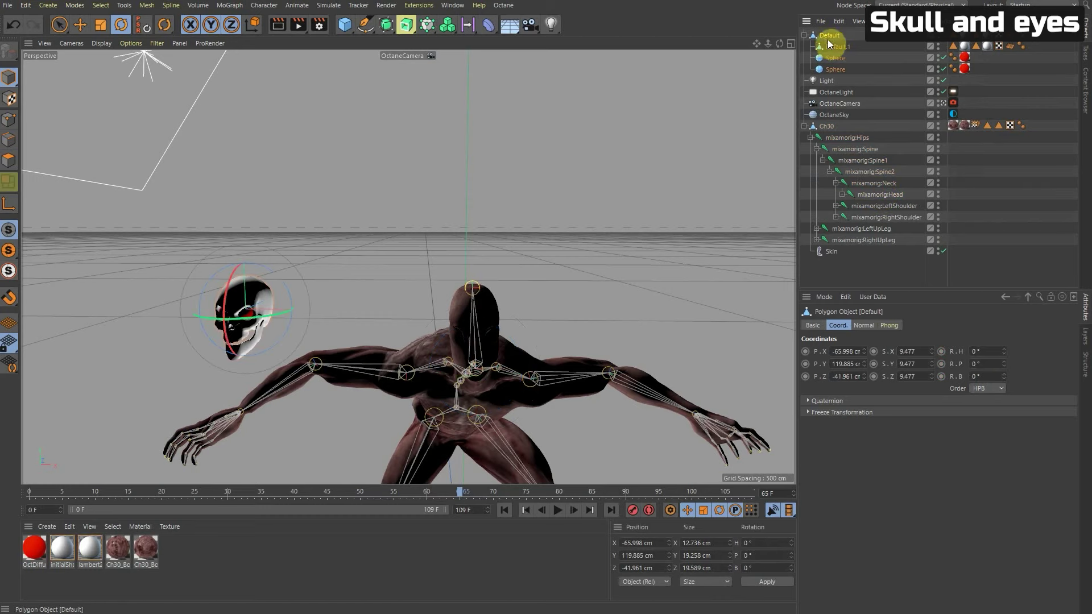
pyautogui.moveTo(828, 40); pyautogui.dragTo(874, 195)
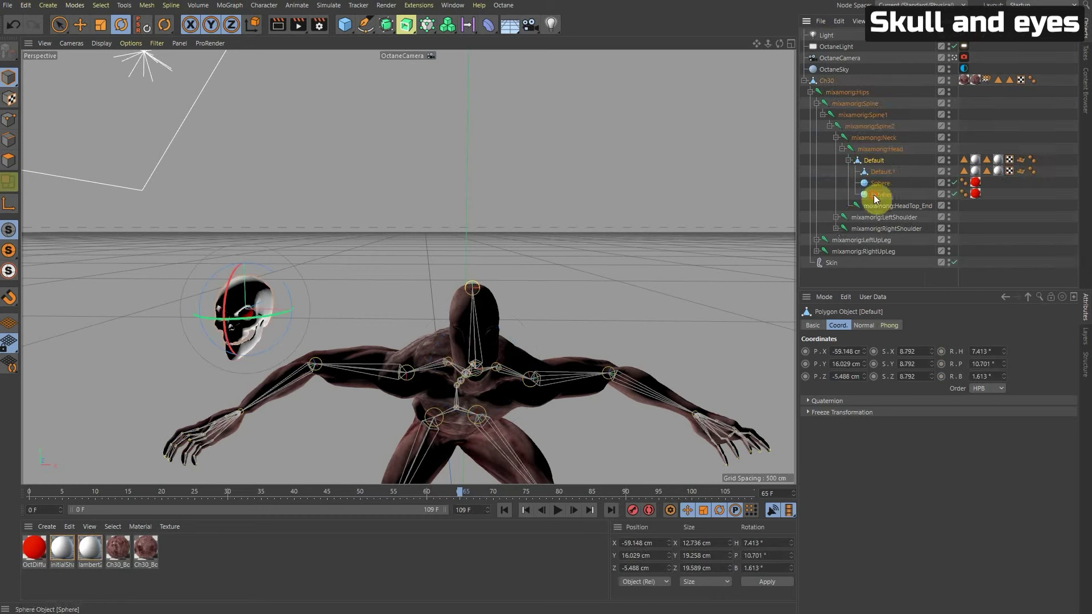
pyautogui.moveTo(460, 494); pyautogui.dragTo(434, 480)
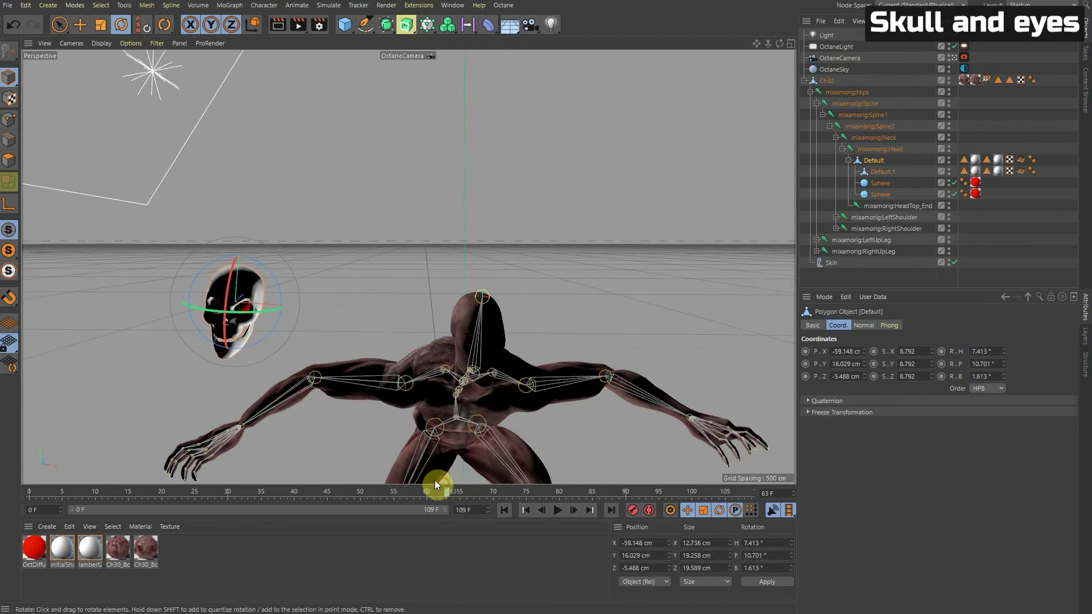
# Move the skull onto the character's head, at about X -0.822, Y 12.036, Z -4.761 cm, and check its fit at frame 51.
pyautogui.press('e')
pyautogui.moveTo(263, 291); pyautogui.dragTo(504, 308)
pyautogui.moveTo(523, 262); pyautogui.dragTo(523, 268)
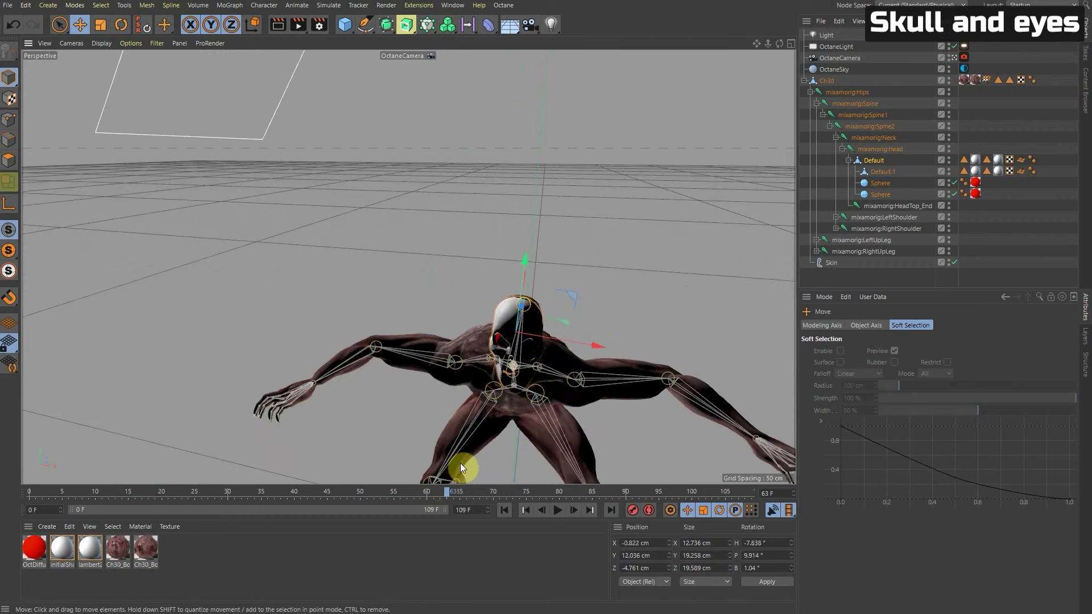
pyautogui.moveTo(445, 493); pyautogui.dragTo(366, 478)
pyautogui.middleClick(398, 450)
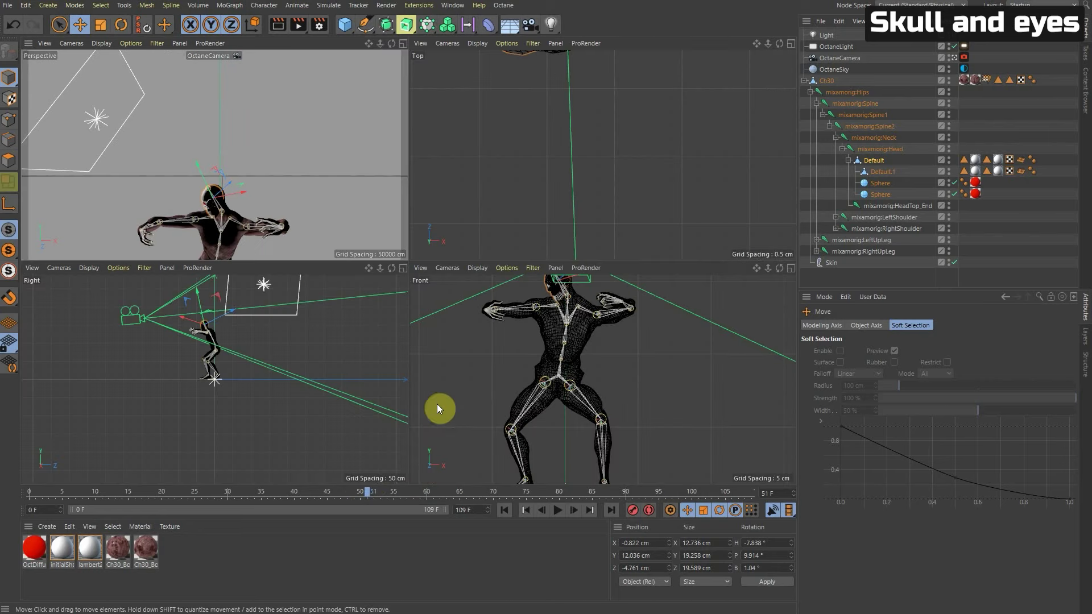
pyautogui.middleClick(264, 136)
pyautogui.moveTo(756, 45); pyautogui.dragTo(765, 12)
# Hide the Ch30 character in the viewport and render, force the Default skull group visible, and check the skull at frame 57.
pyautogui.click(827, 80)
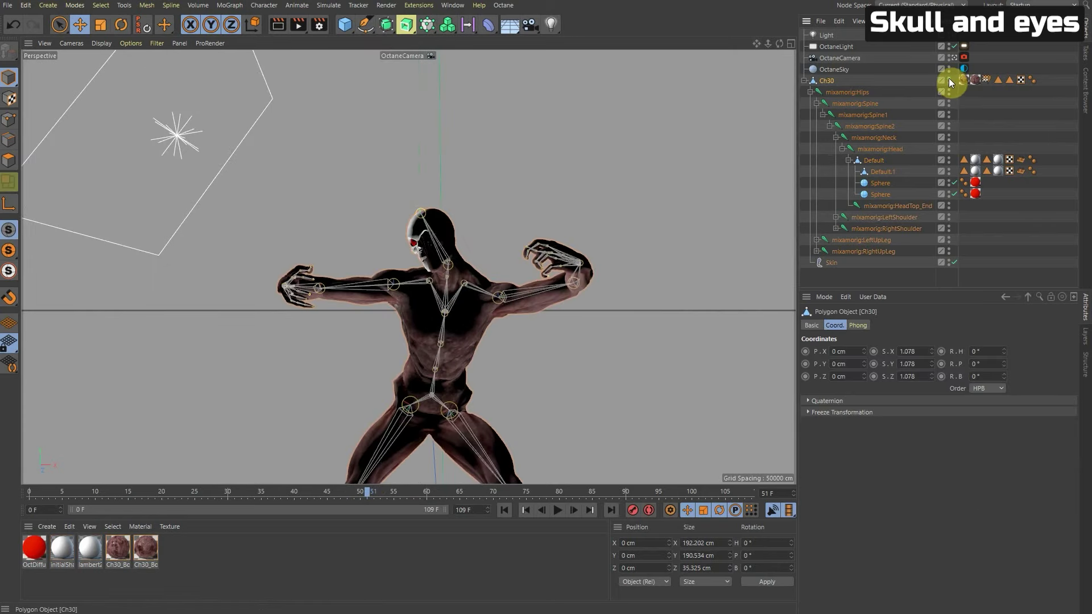
pyautogui.click(949, 78)
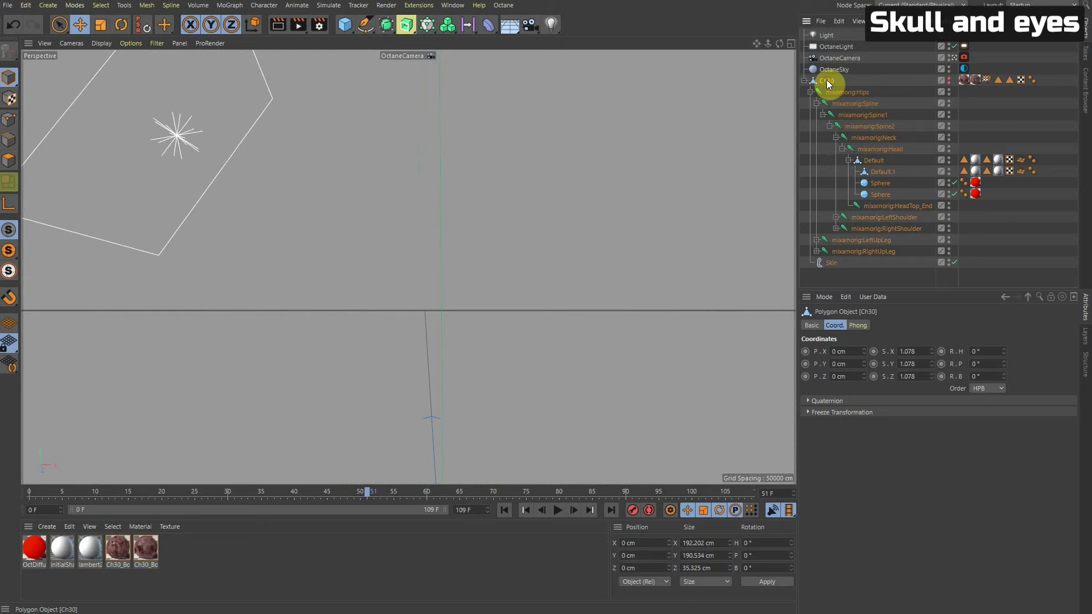
pyautogui.click(884, 161)
pyautogui.click(949, 159)
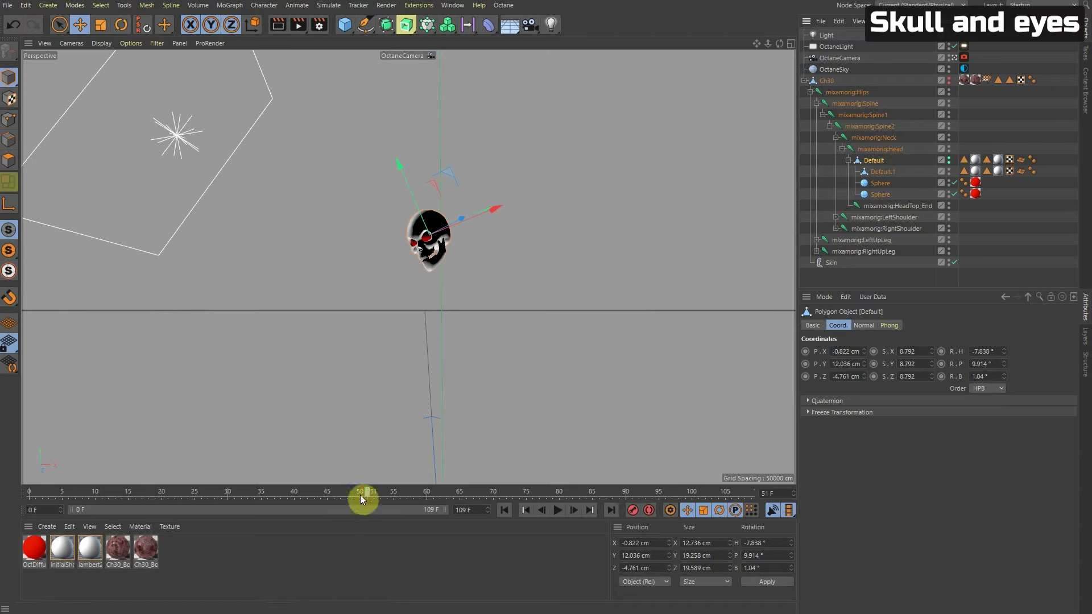
pyautogui.moveTo(363, 492); pyautogui.dragTo(407, 500)
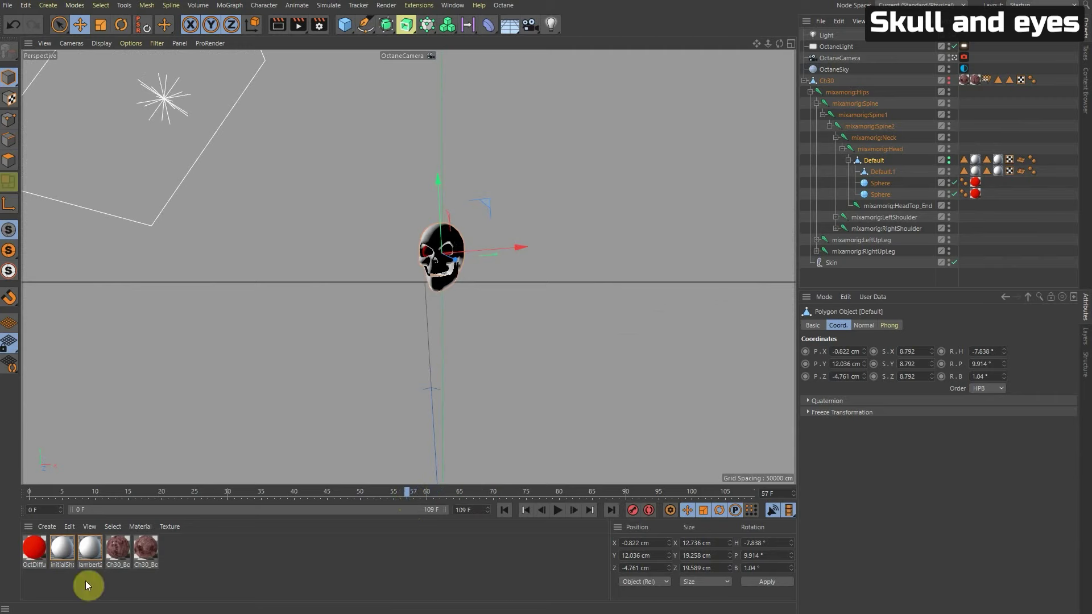
# Create a new material and set its Color channel to red with 100% saturation and 100% value.
pyautogui.doubleClick(207, 565)
pyautogui.doubleClick(31, 544)
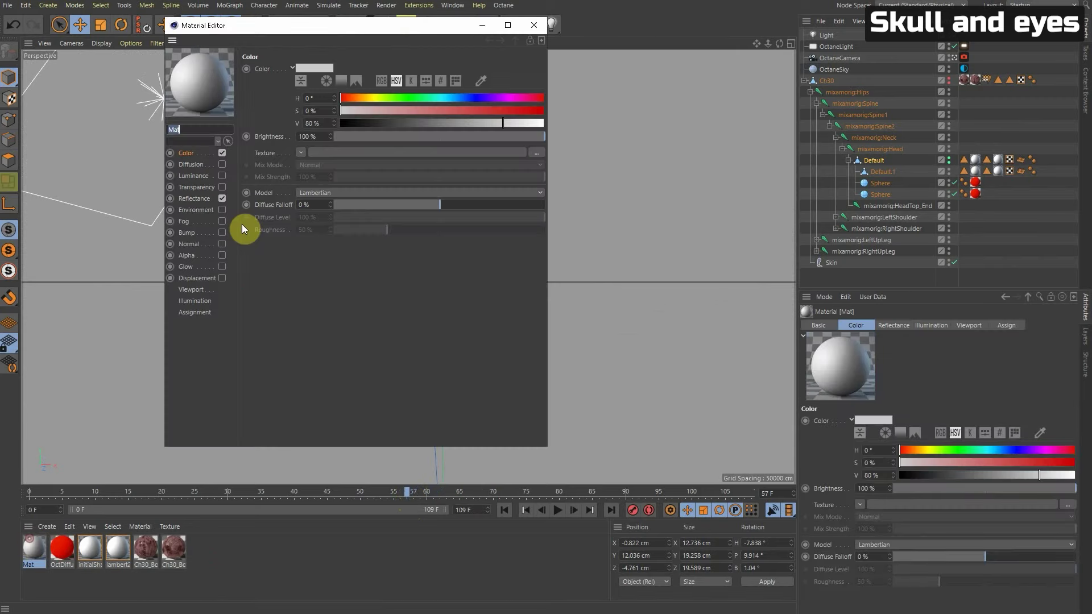
pyautogui.moveTo(481, 123); pyautogui.dragTo(595, 112)
pyautogui.moveTo(521, 112); pyautogui.dragTo(583, 113)
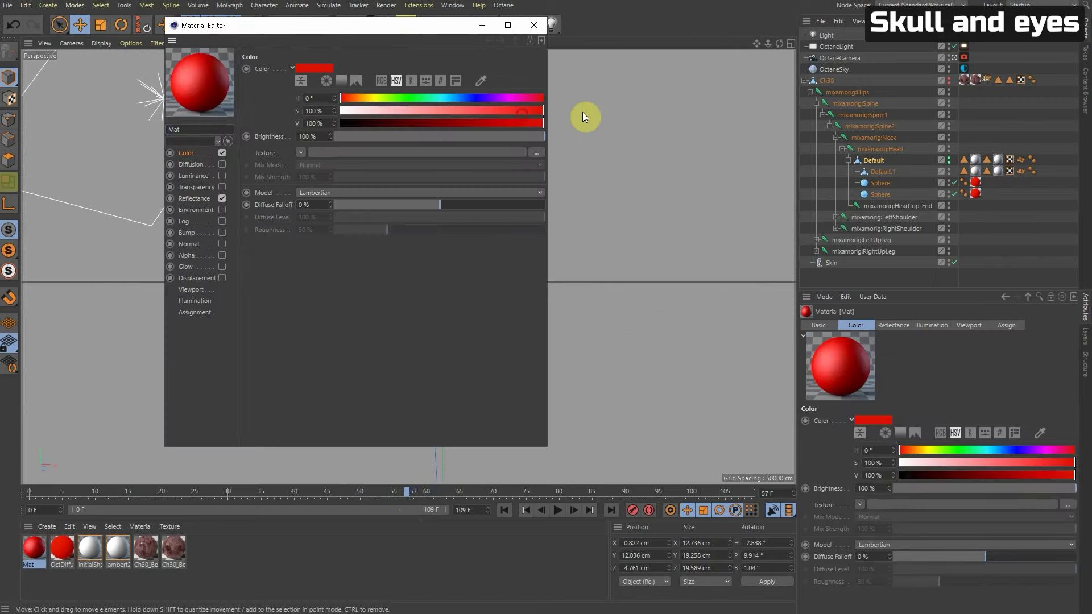
# Make the new material luminance-only by disabling Color and Reflectance, and set its luminance color to fully saturated red.
pyautogui.click(222, 175)
pyautogui.click(222, 198)
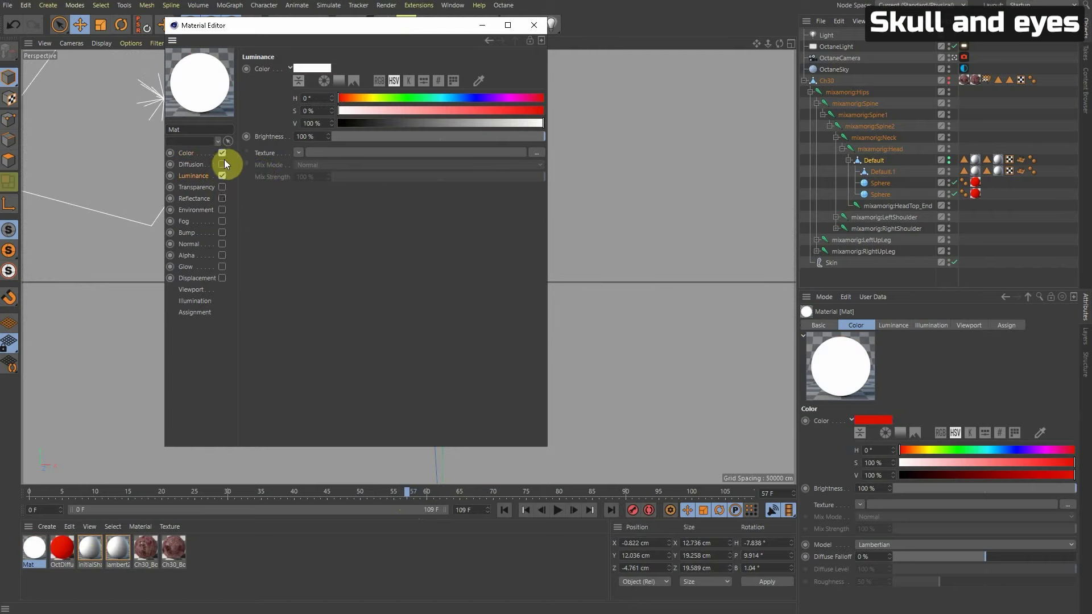
pyautogui.click(222, 152)
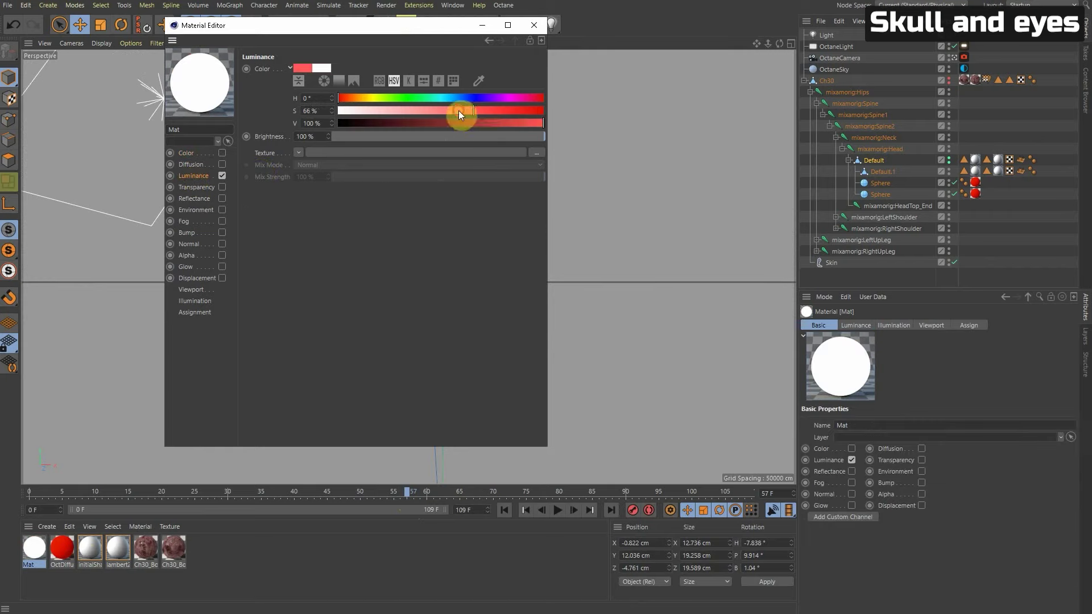
pyautogui.moveTo(459, 111); pyautogui.dragTo(545, 110)
pyautogui.click(534, 25)
# Apply the red luminance material Mat to both eye spheres of the skull.
pyautogui.moveTo(16, 530); pyautogui.dragTo(393, 322)
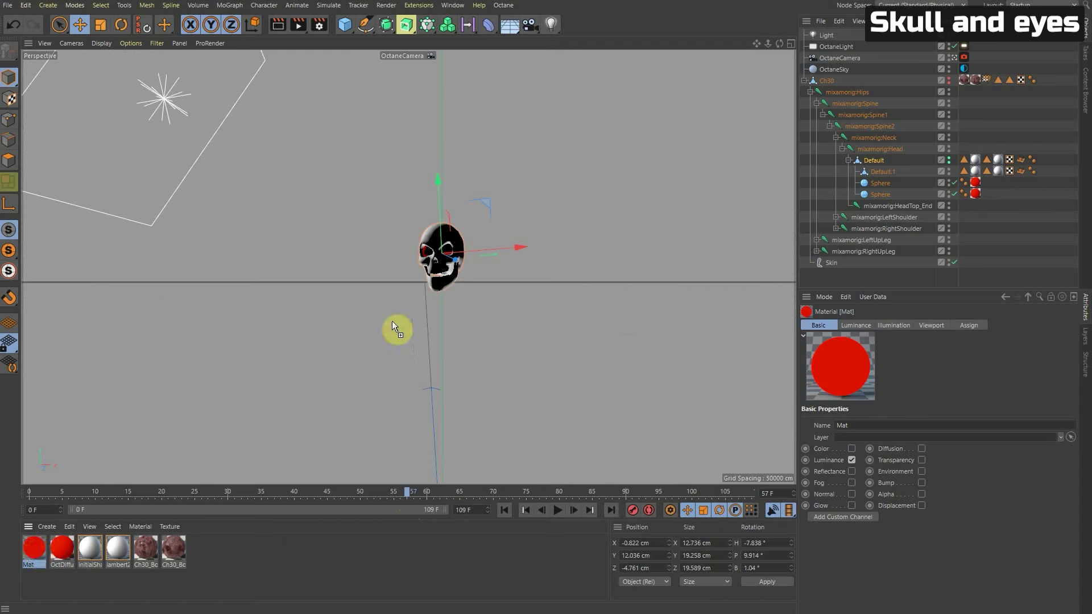
pyautogui.moveTo(427, 244); pyautogui.dragTo(428, 246)
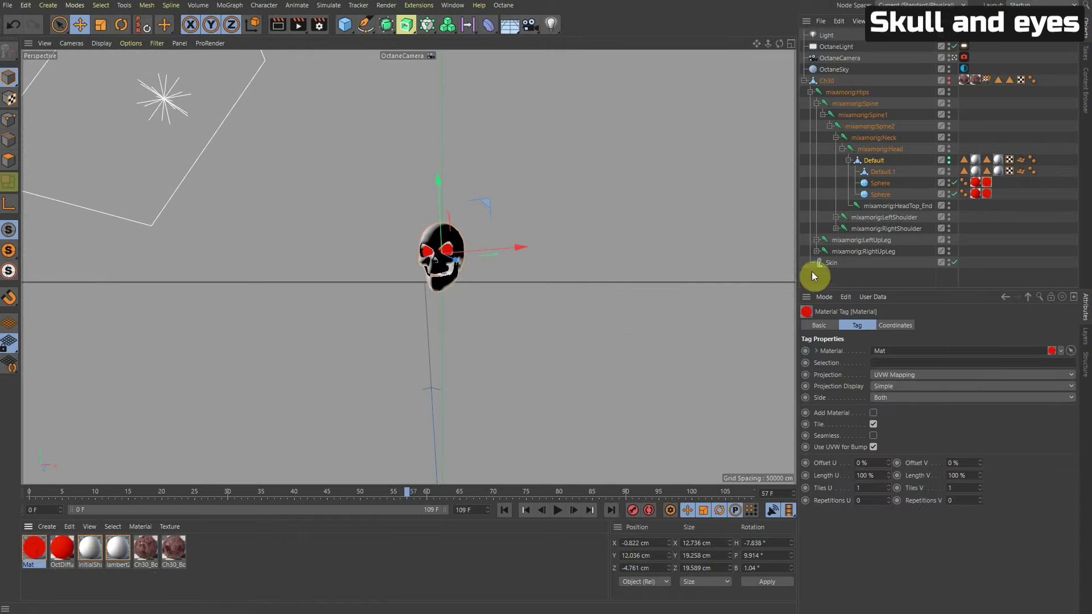
# Review the render settings for the renderer, output size, frame range, save path, file format and alpha channel options.
pyautogui.moveTo(536, 139); pyautogui.dragTo(586, 138)
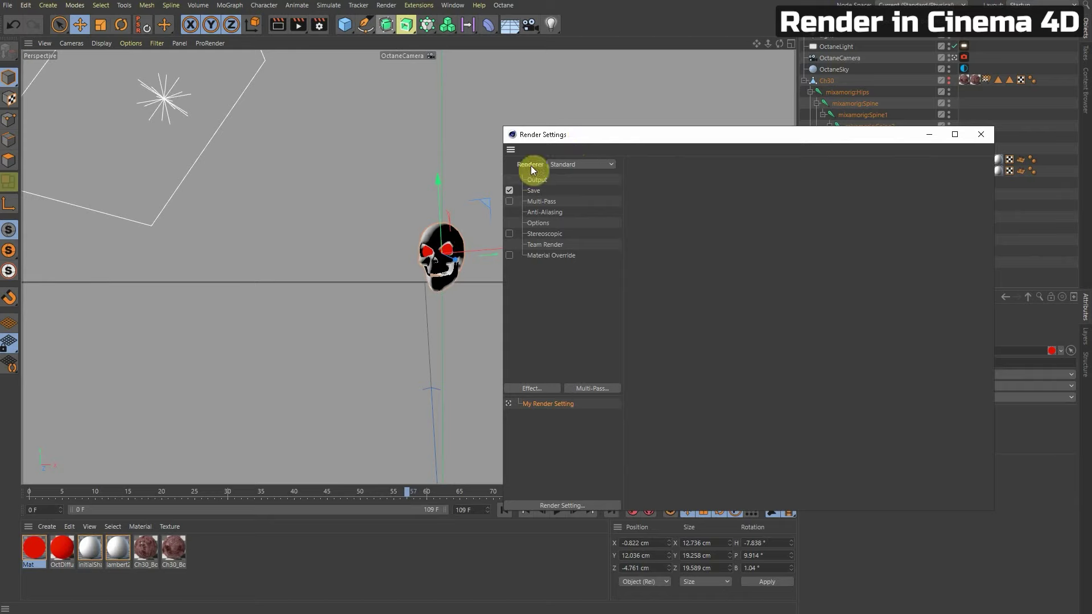
pyautogui.click(596, 164)
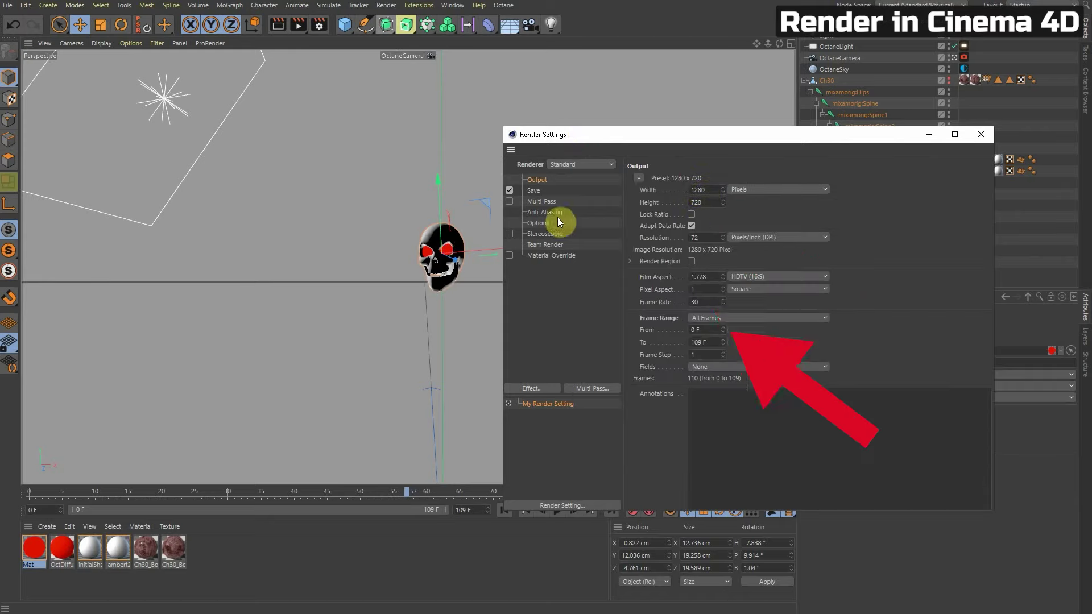
pyautogui.click(533, 188)
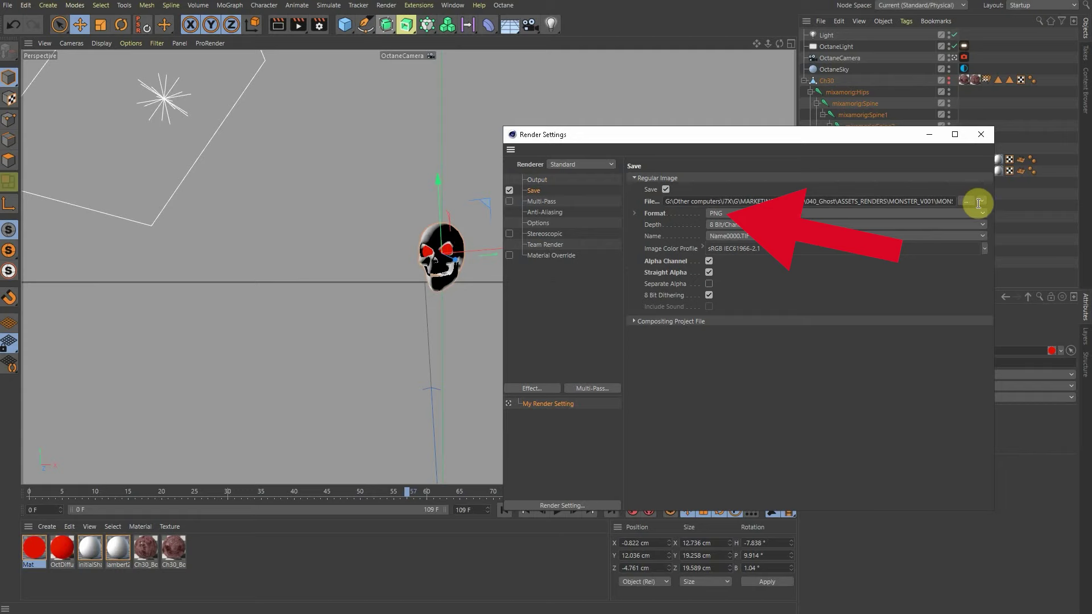
pyautogui.click(981, 135)
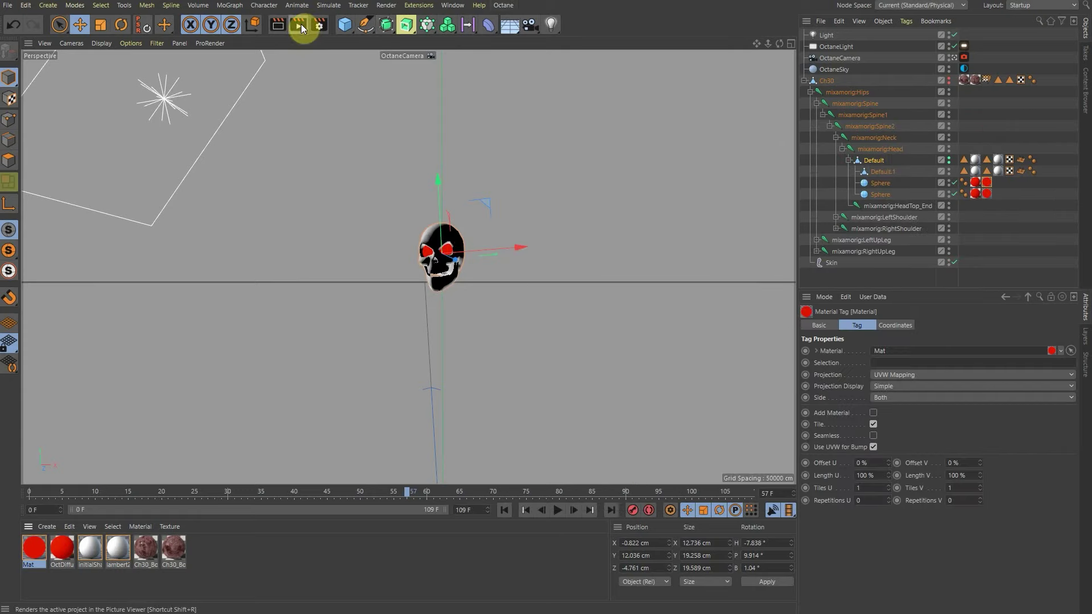